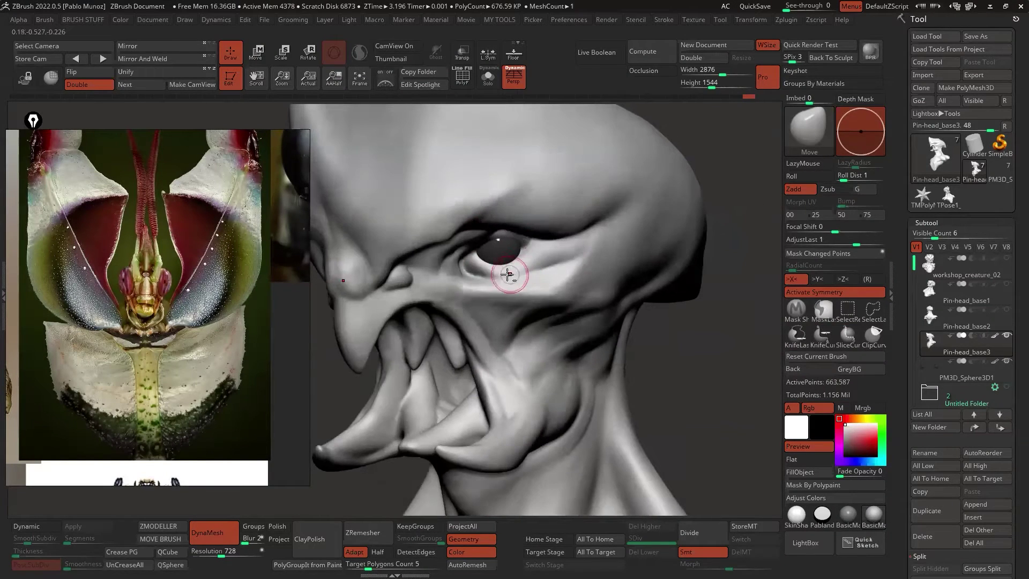
Inspect the creature head around the eye and quick-save the project.
mouse_move(505, 275)
right_mouse_down()
mouse_move(542, 291)
mouse_move(528, 259)
right_mouse_up()
key("space")
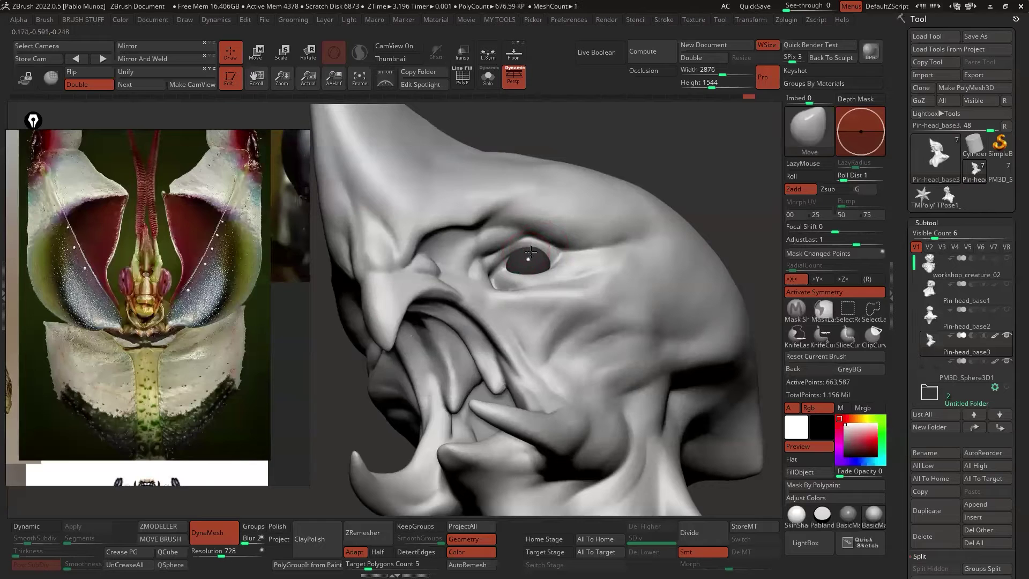
mouse_move(533, 256)
right_mouse_down()
mouse_move(553, 259)
mouse_move(551, 322)
right_mouse_up()
right_click_drag(590, 381, 618, 370, "ctrl")
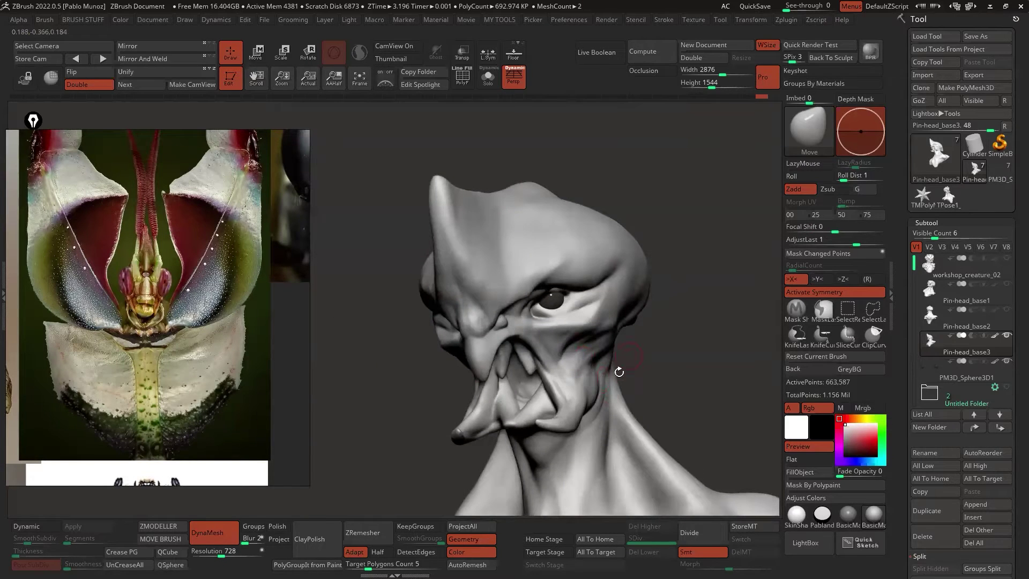
left_click(759, 7)
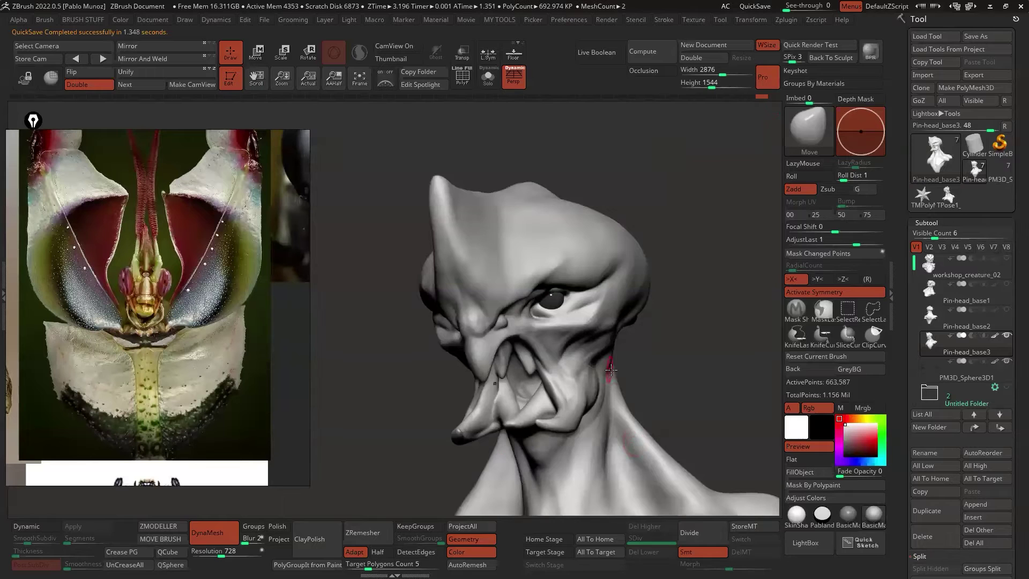
Choose the CurveTube brush for drawing tubes on the creature bust.
right_click_drag(635, 443, 613, 324)
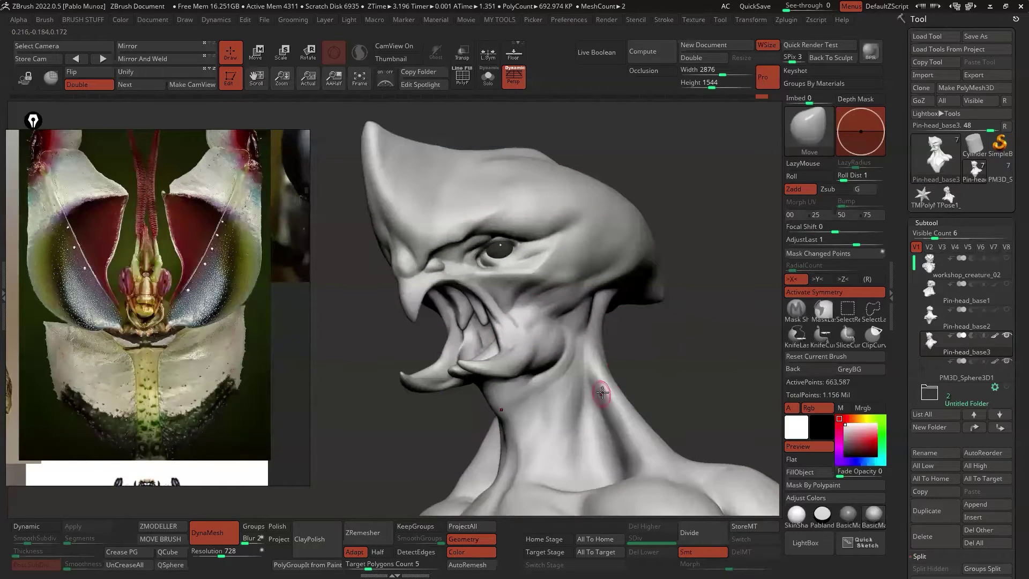
key("b")
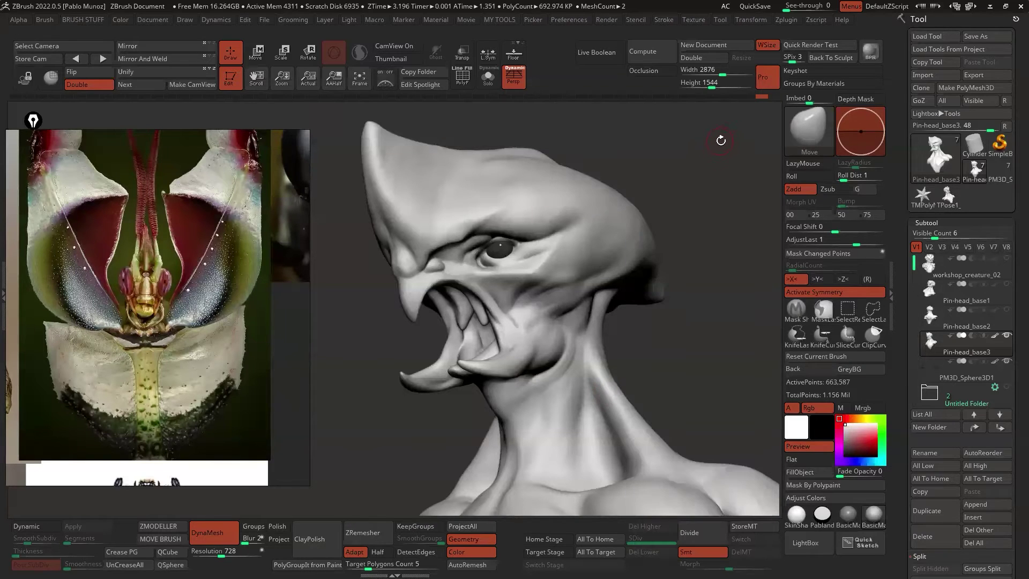
mouse_move(719, 141)
right_mouse_down()
mouse_move(691, 218)
mouse_move(721, 261)
right_mouse_up()
key("b")
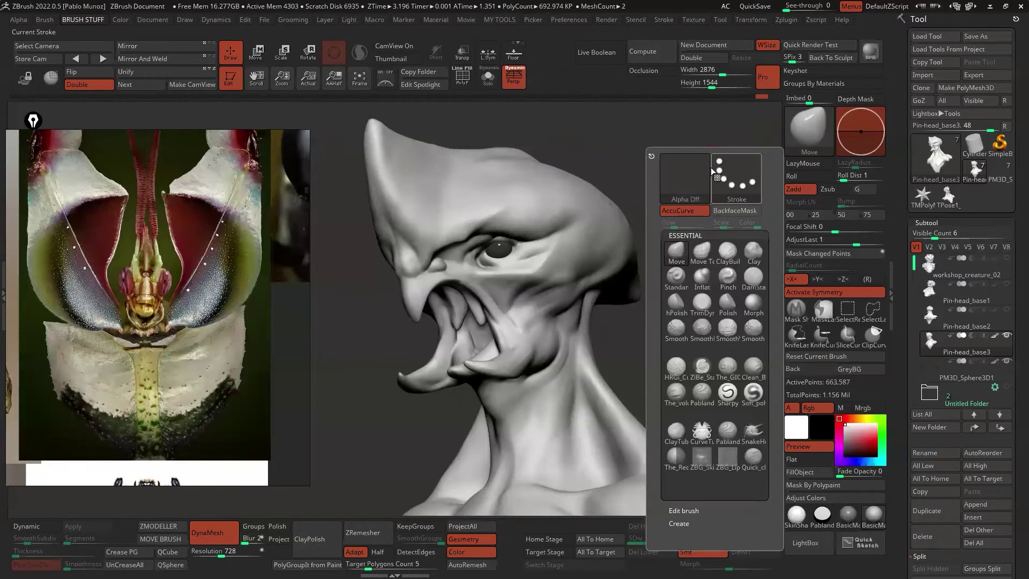
left_click(700, 438)
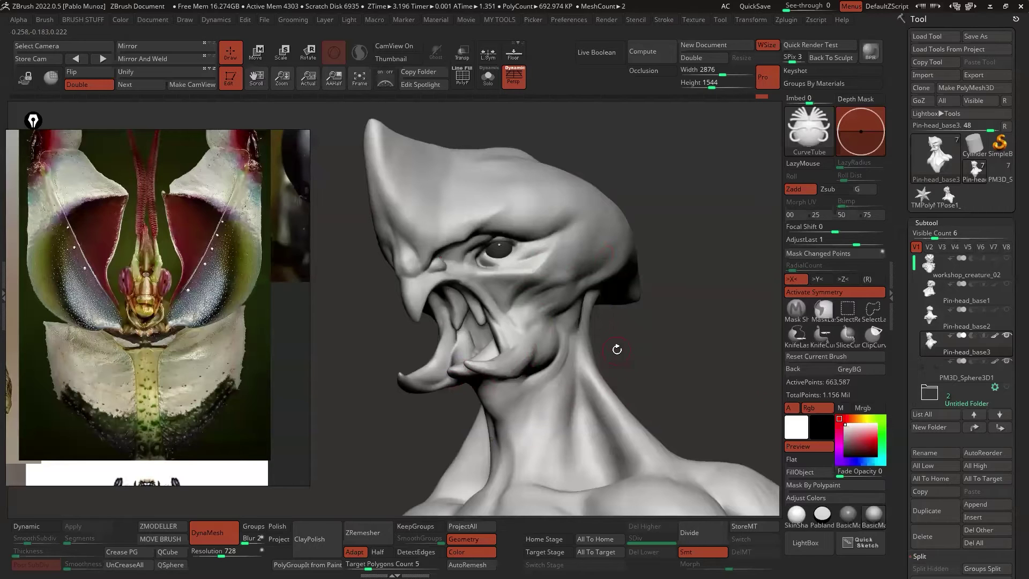
Try drawing a wavy tube from the back of the temple out past the head, and undo it.
mouse_move(578, 240)
left_mouse_down()
mouse_move(641, 197)
mouse_move(699, 185)
left_mouse_up()
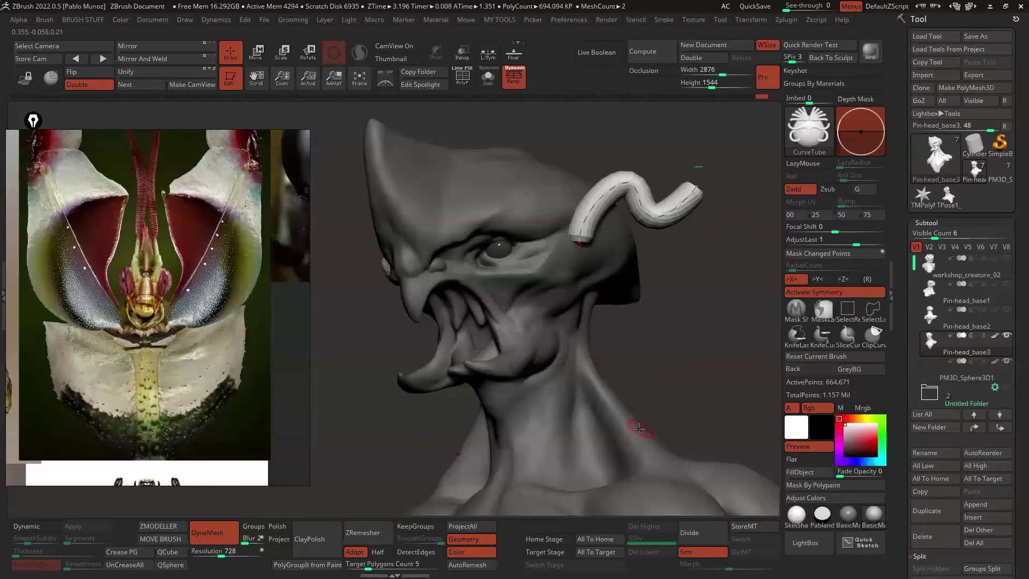
key("ctrl+z")
left_click(645, 398)
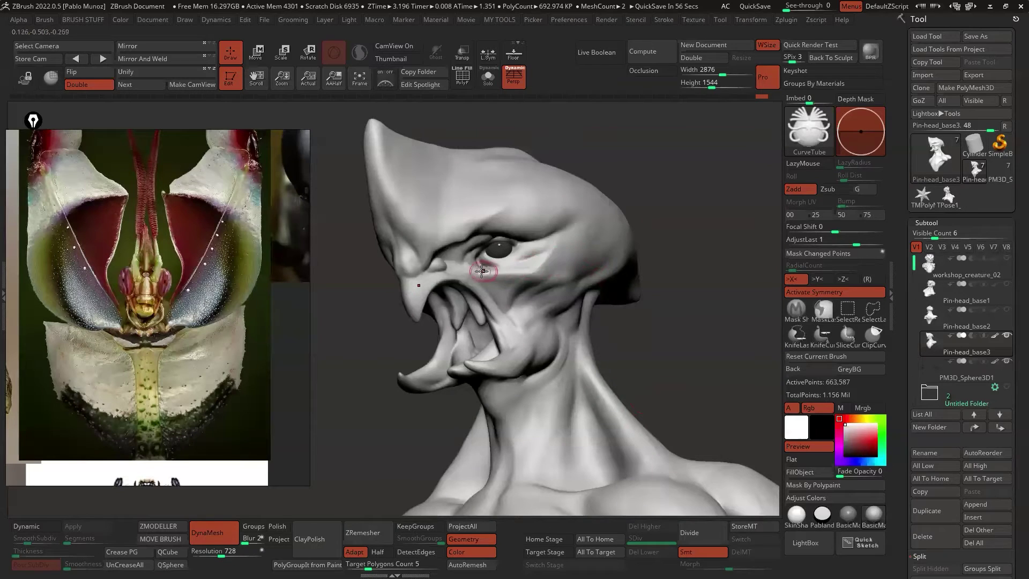
Try drawing a wavy tube from below the eye toward the back of the head, check its depth and undo it.
mouse_move(476, 271)
left_mouse_down()
mouse_move(507, 275)
mouse_move(579, 249)
mouse_move(609, 217)
left_mouse_up()
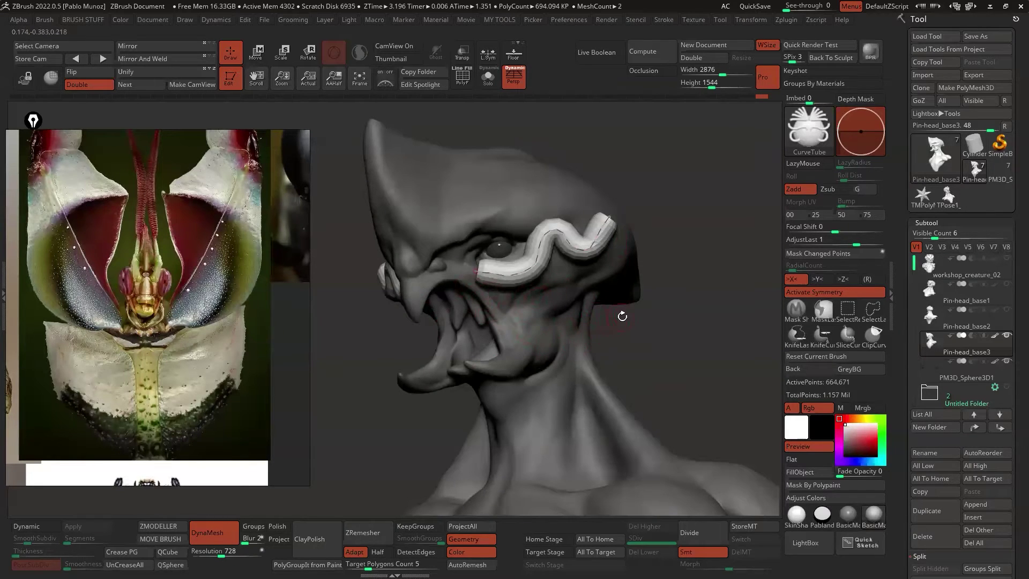
left_click_drag(666, 286, 587, 300)
left_click(472, 249)
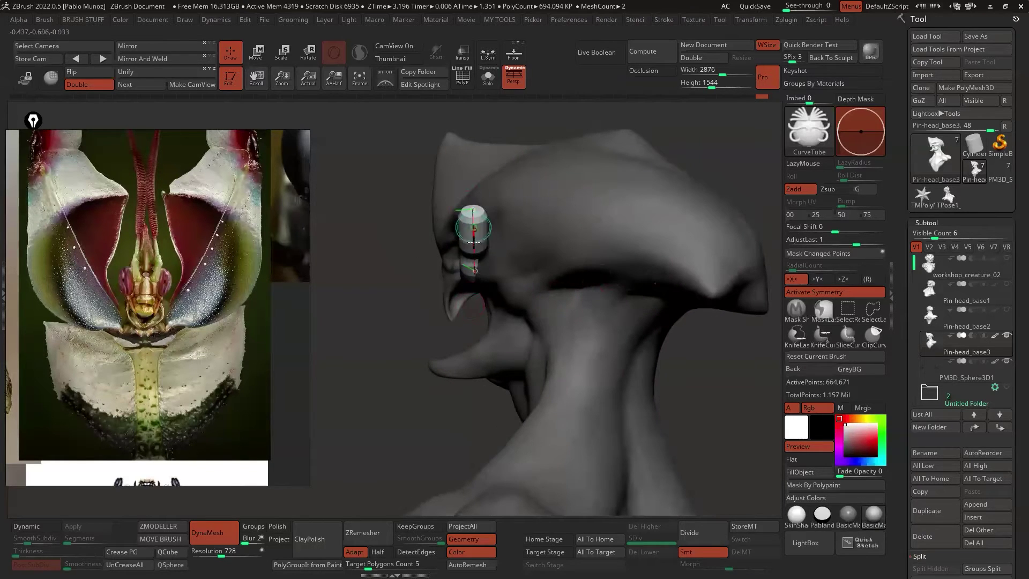
left_click_drag(471, 328, 633, 323)
key("ctrl+z")
Set the picker's depth mode to Cont Z so drawn curves follow the surface.
right_click_drag(633, 324, 650, 303)
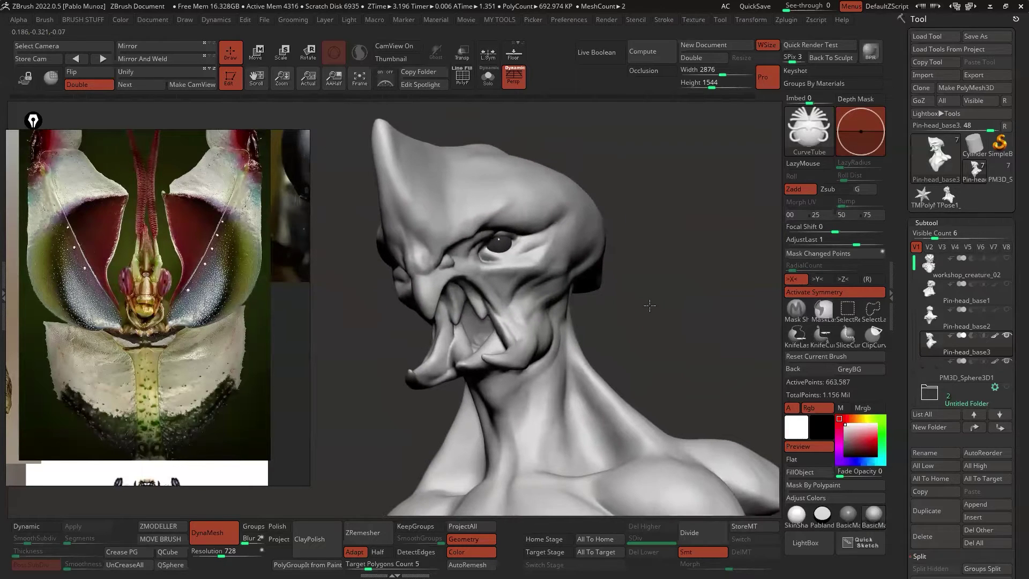
left_click(534, 21)
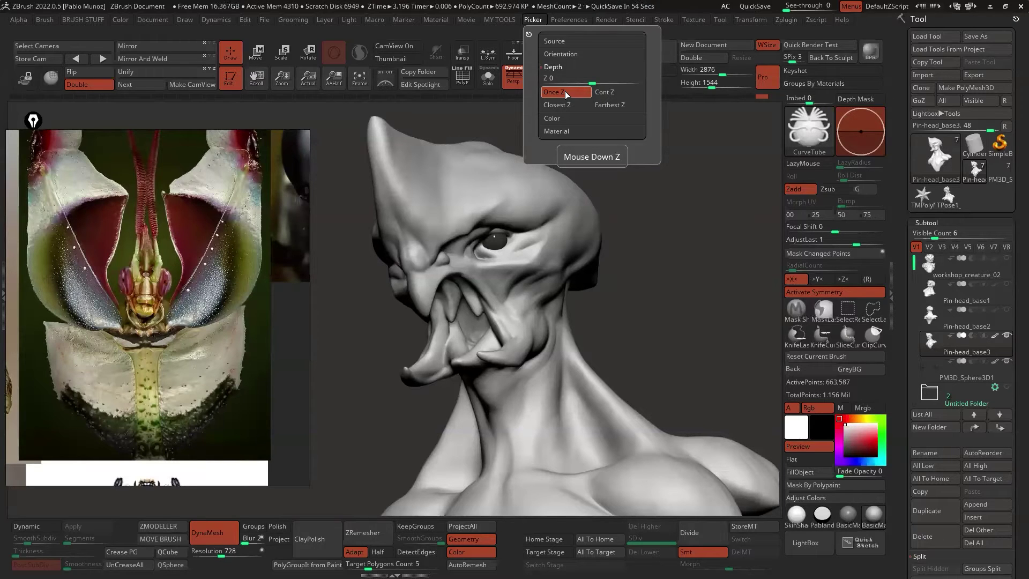
left_click(616, 90)
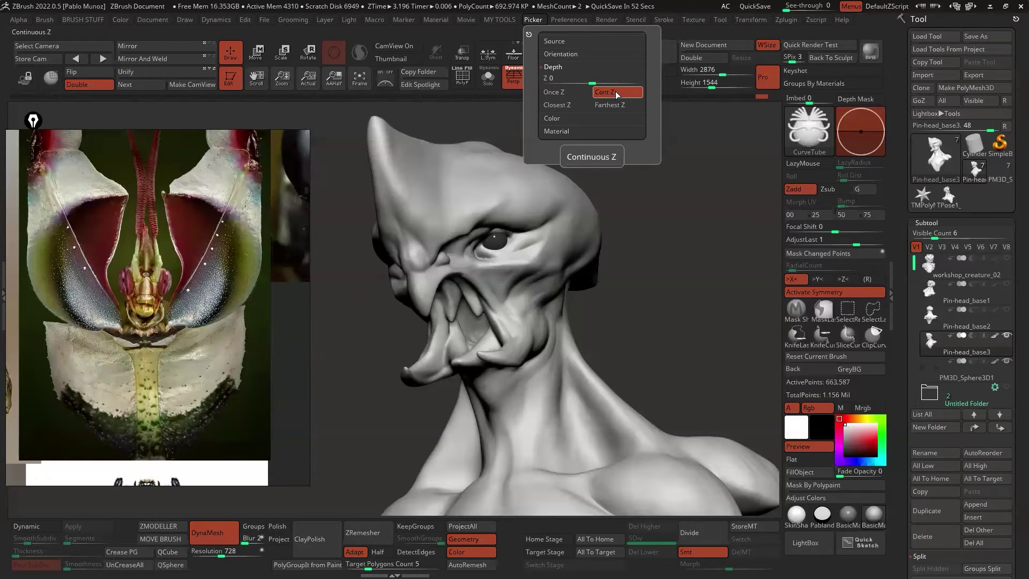
Try drawing a wavy tube across the brow and around behind the eye to the cheek, inspect it and undo it.
left_click_drag(657, 222, 565, 274)
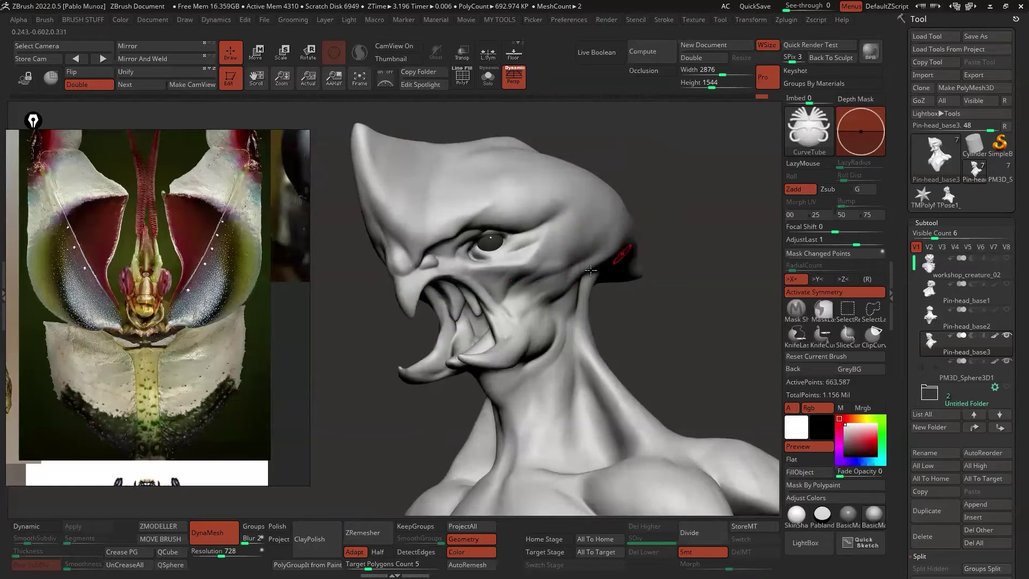
mouse_move(433, 224)
left_mouse_down()
mouse_move(445, 240)
mouse_move(521, 212)
mouse_move(599, 228)
mouse_move(543, 303)
left_mouse_up()
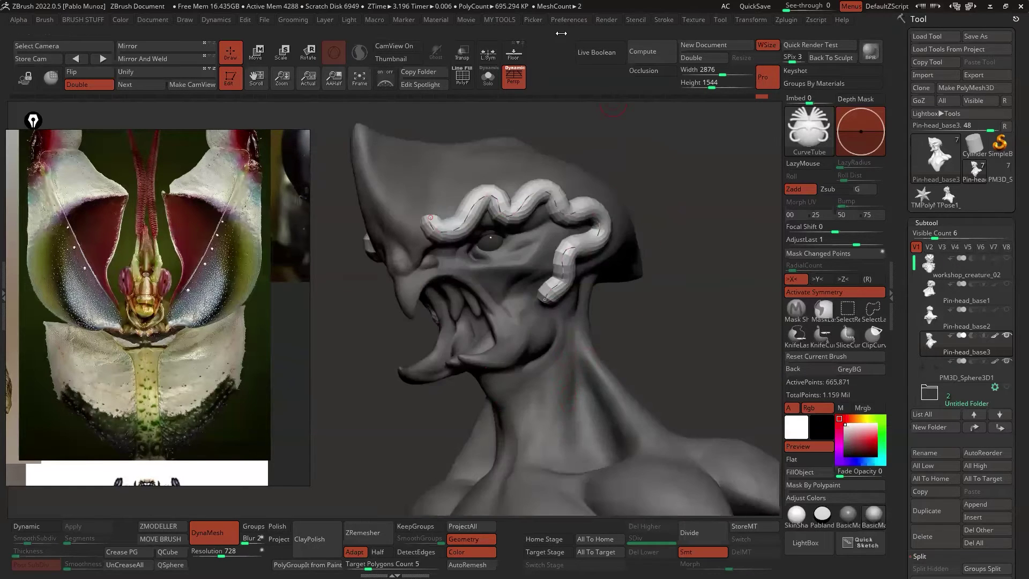
mouse_move(651, 292)
left_mouse_down()
mouse_move(666, 225)
mouse_move(636, 248)
mouse_move(590, 321)
mouse_move(646, 311)
mouse_move(613, 305)
left_mouse_up()
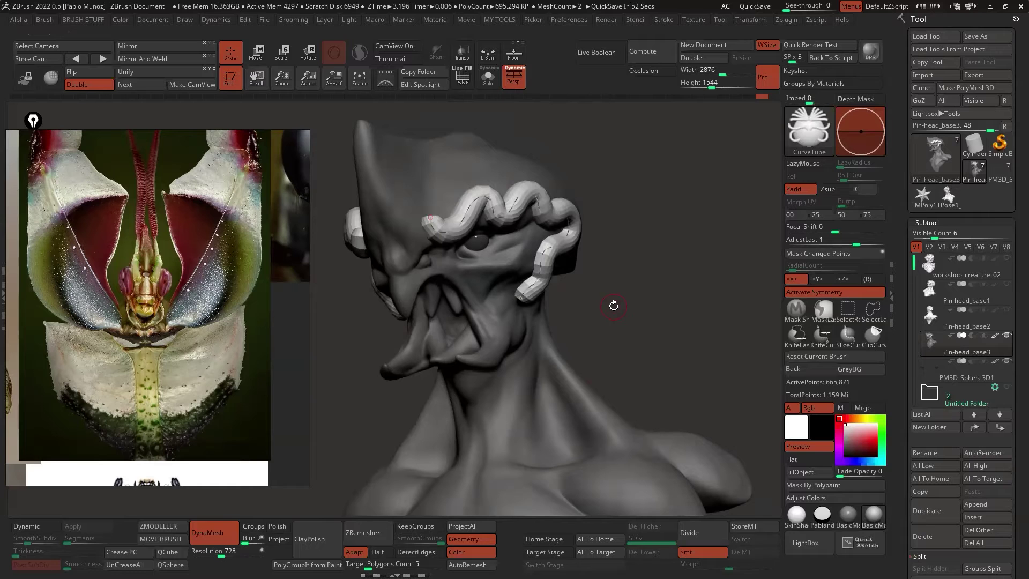
mouse_move(613, 305)
left_mouse_down()
mouse_move(643, 292)
mouse_move(627, 315)
left_mouse_up()
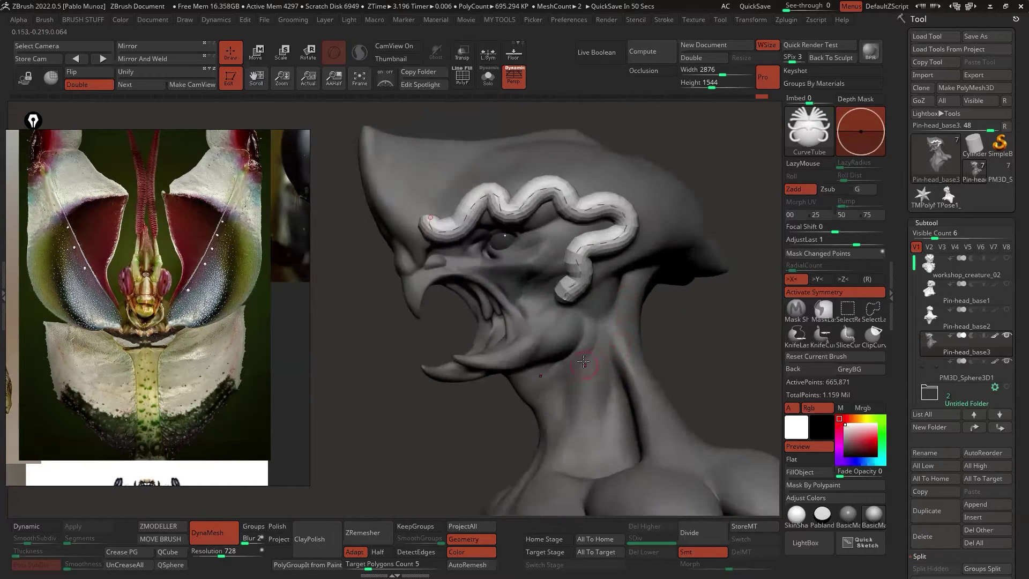
key("ctrl+z")
Draw a wavy tube along the surface from beneath the back of the skull, down the side of the neck to the shoulder.
right_click_drag(534, 244, 624, 289)
left_click_drag(623, 290, 652, 247)
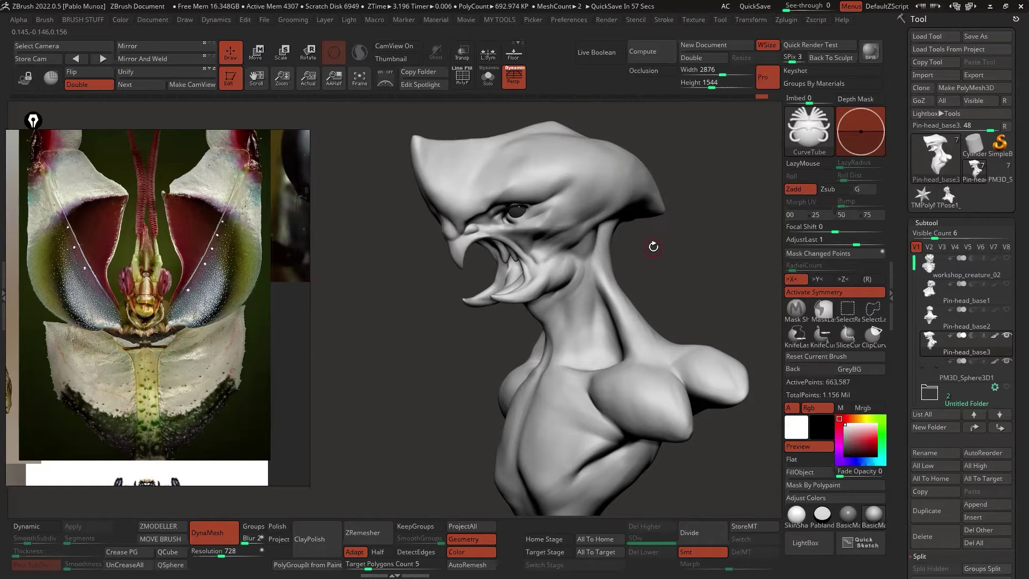
mouse_move(578, 273)
right_mouse_down()
mouse_move(584, 244)
mouse_move(606, 284)
mouse_move(581, 266)
mouse_move(590, 247)
right_mouse_up()
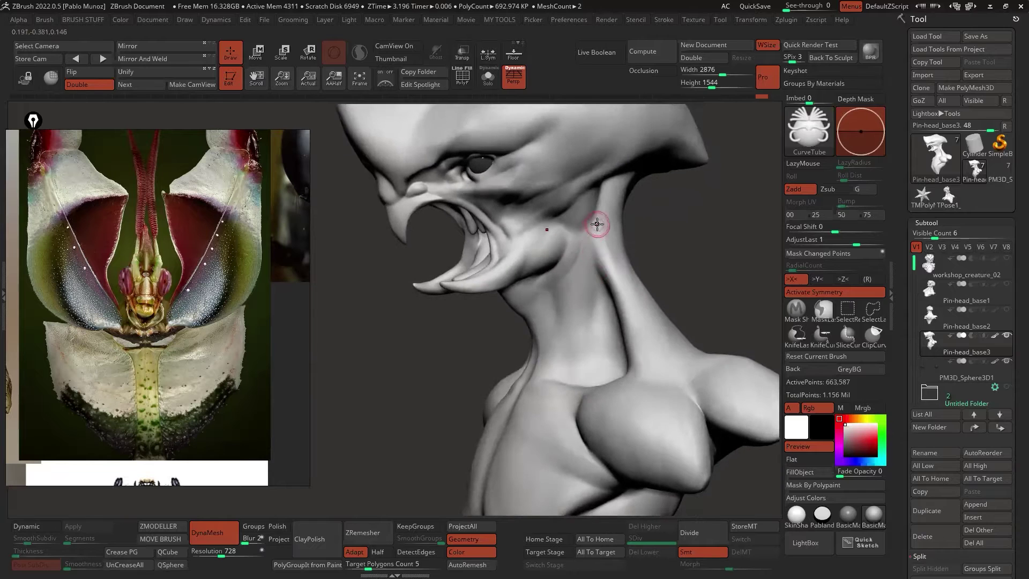
key("space")
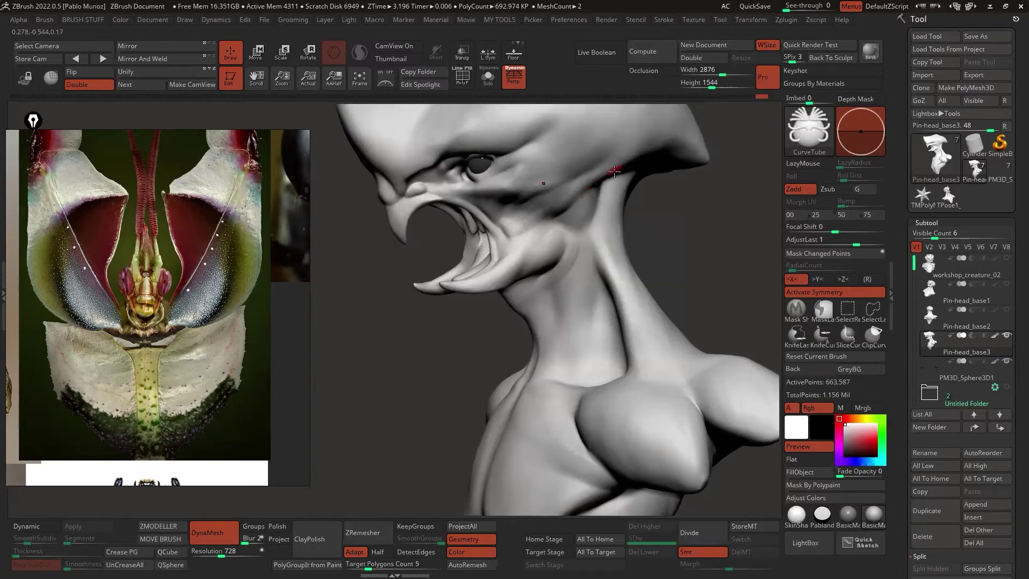
mouse_move(614, 173)
left_mouse_down()
mouse_move(565, 215)
mouse_move(584, 255)
mouse_move(605, 271)
mouse_move(633, 358)
mouse_move(674, 393)
left_mouse_up()
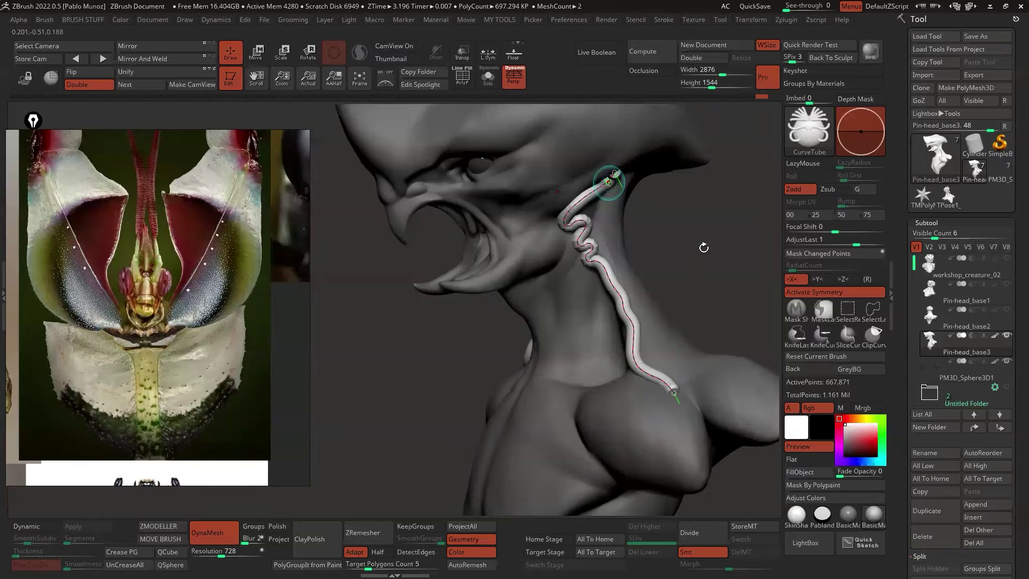
Draw a second wavy tube from below the jaw down the front side of the neck.
mouse_move(706, 246)
left_mouse_down()
mouse_move(733, 248)
mouse_move(681, 260)
mouse_move(658, 239)
mouse_move(677, 258)
mouse_move(707, 338)
left_mouse_up()
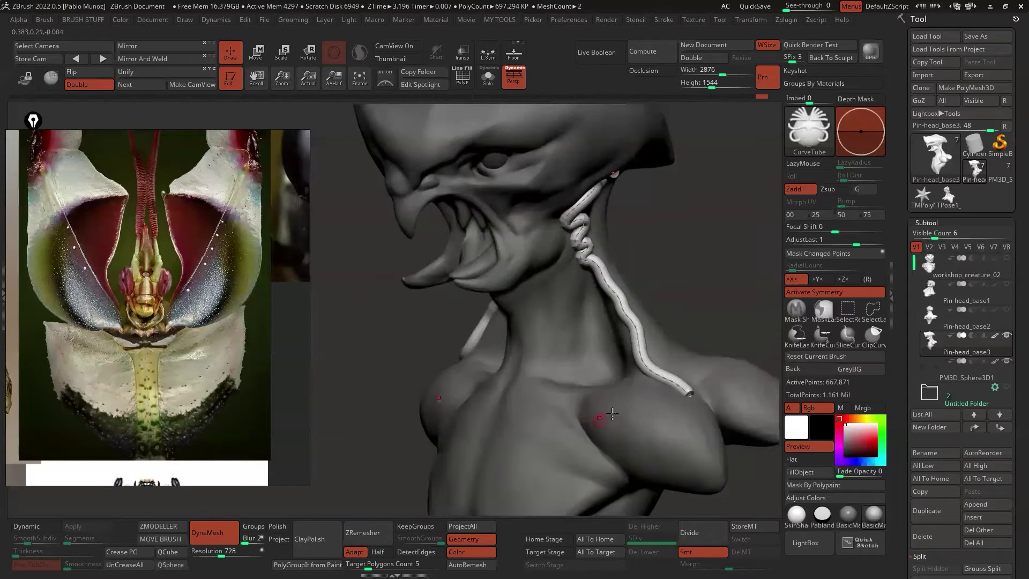
mouse_move(561, 274)
left_mouse_down()
mouse_move(555, 263)
mouse_move(554, 365)
left_mouse_up()
key("space")
mouse_move(601, 388)
right_mouse_down()
mouse_move(628, 380)
mouse_move(624, 354)
mouse_move(633, 359)
mouse_move(590, 363)
right_mouse_up()
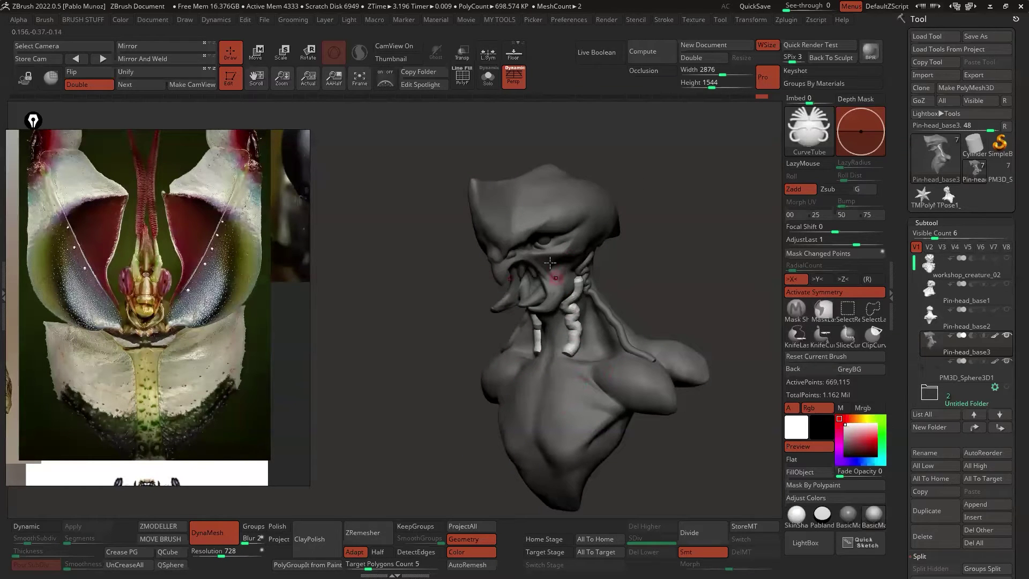
Reduce the draw size and draw a thin tube along the lower edge of the eyeball as an eyelid, then release its curve.
right_click_drag(562, 244, 571, 270, "ctrl")
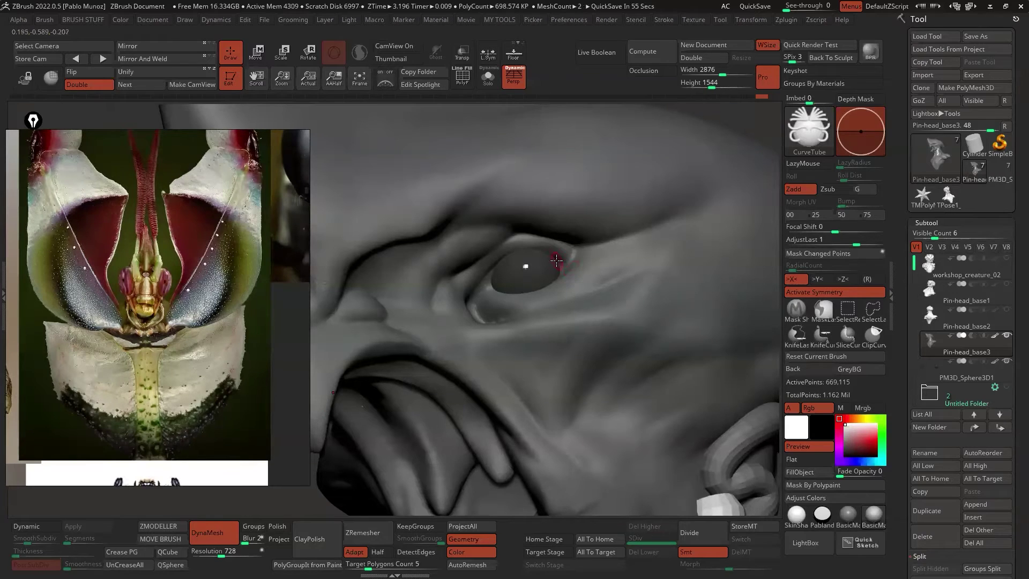
right_click_drag(551, 261, 550, 275, "ctrl")
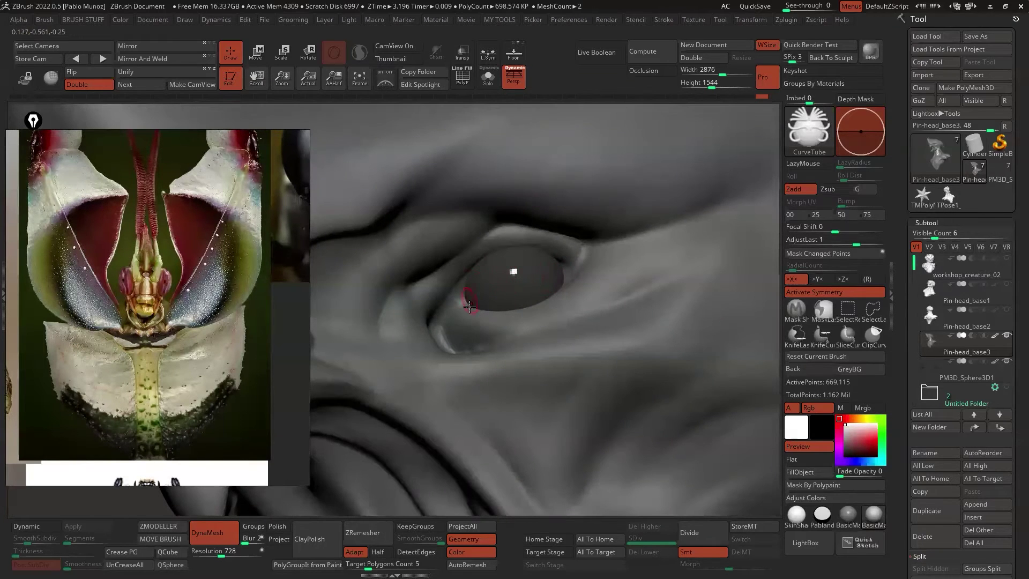
key("space")
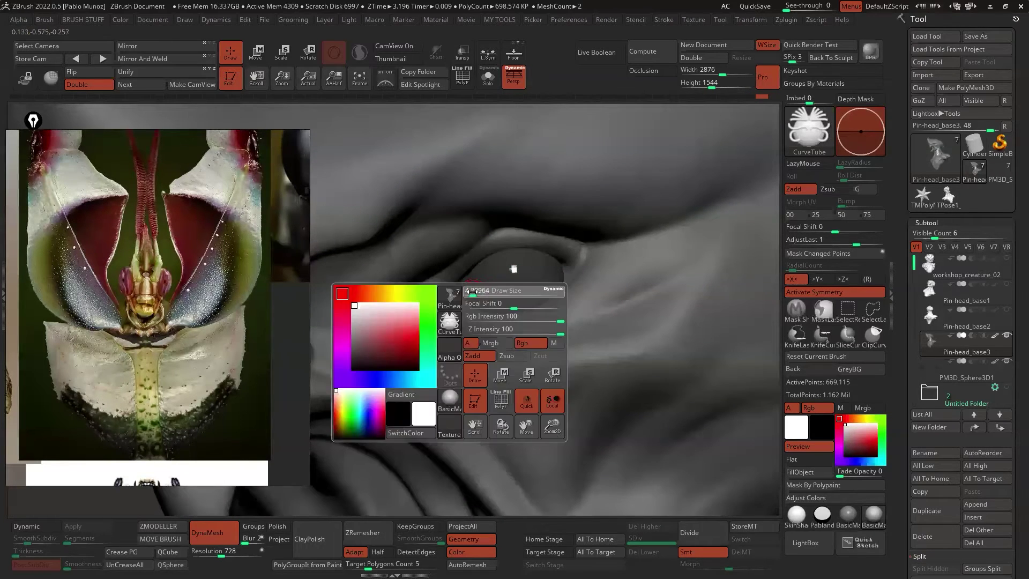
left_click_drag(472, 291, 465, 291)
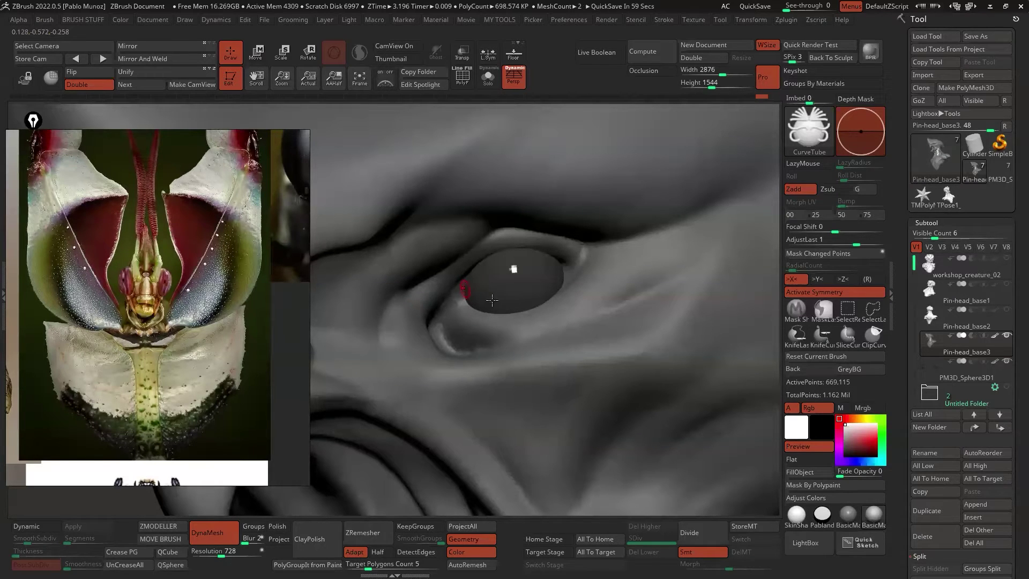
left_click_drag(492, 315, 544, 303)
left_click_drag(568, 262, 569, 264)
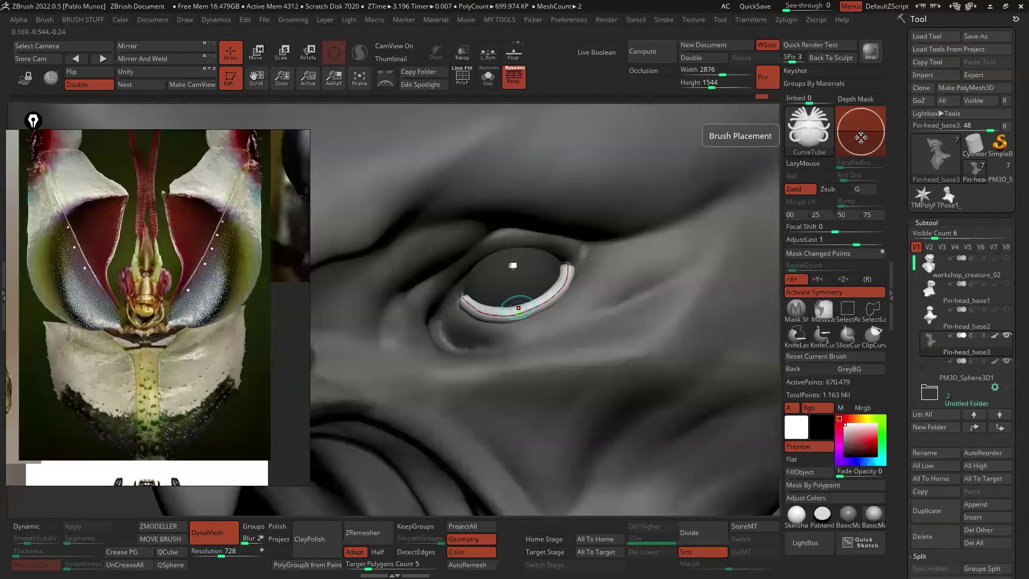
mouse_move(569, 301)
right_mouse_down()
mouse_move(525, 309)
mouse_move(605, 312)
right_mouse_up()
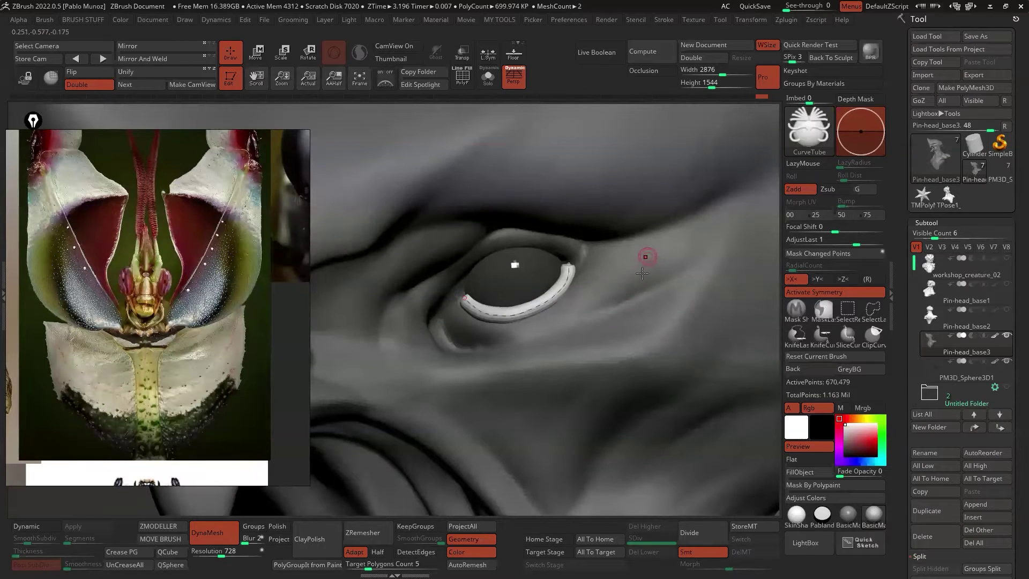
left_click(599, 325)
Switch to the Move Topological brush and set its focal shift to -69.
key("b")
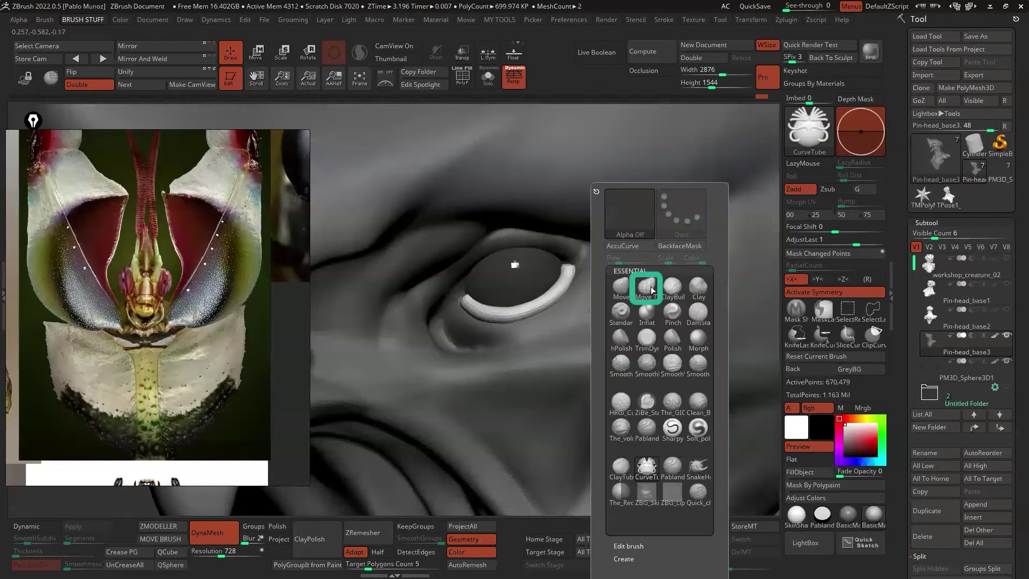
left_click(647, 280)
key("space")
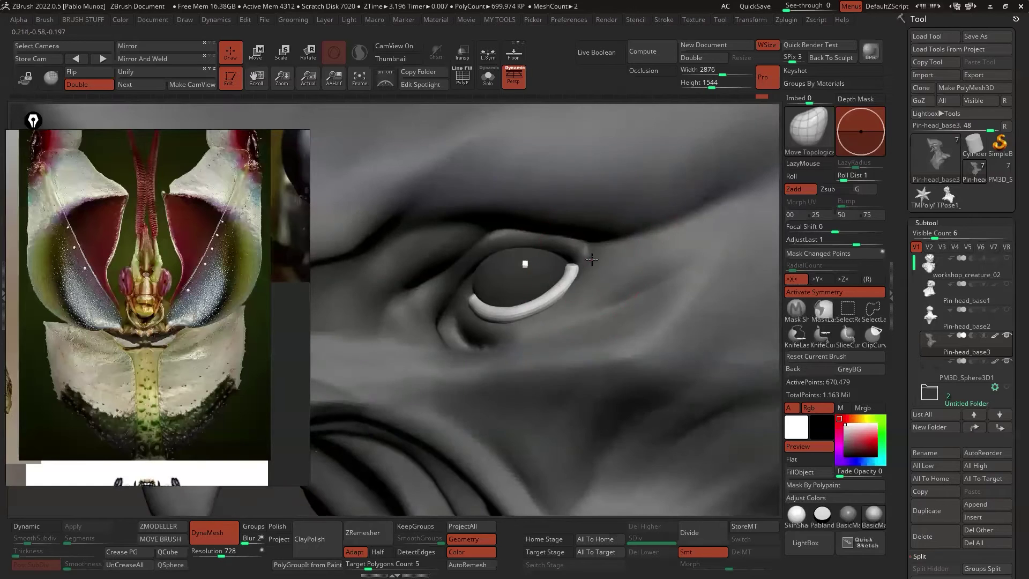
right_click(592, 257)
mouse_move(570, 230)
right_mouse_down()
mouse_move(584, 239)
mouse_move(581, 258)
right_mouse_up()
right_click(567, 258)
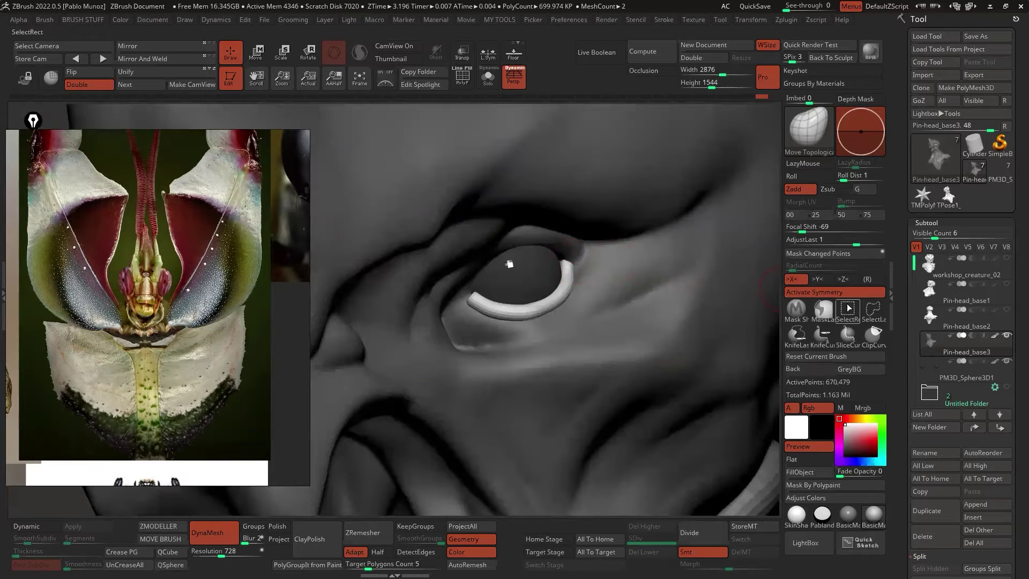
key("b")
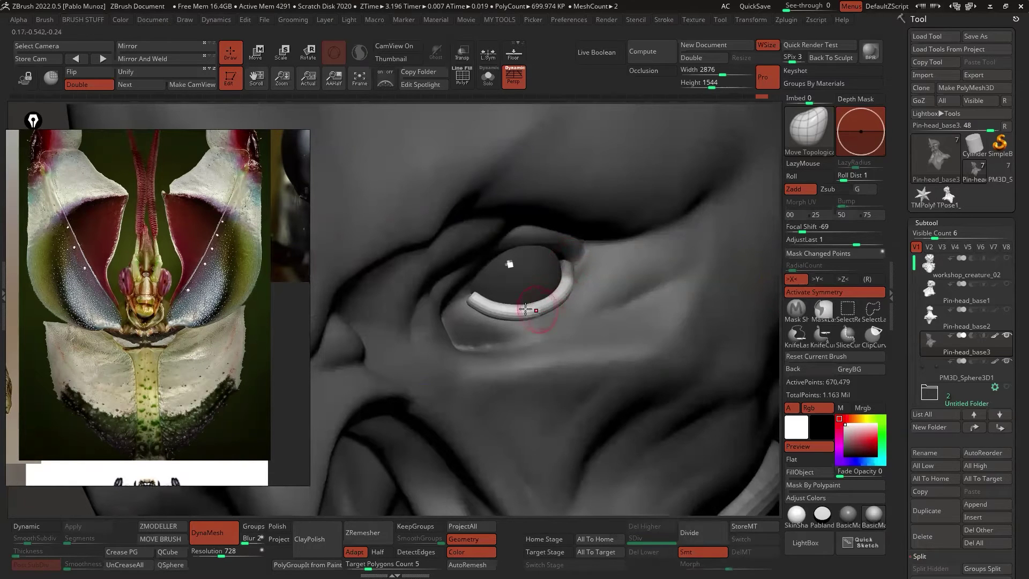
Pull the ends and middle of the lower eyelid tube with Move Topological so it hugs the eyeball and reaches the outer corner.
left_click_drag(467, 300, 460, 297)
right_click_drag(444, 298, 469, 302)
left_click_drag(471, 304, 476, 306, "shift")
mouse_move(474, 306)
right_mouse_down()
mouse_move(458, 303)
mouse_move(468, 305)
right_mouse_up()
right_click_drag(543, 311, 536, 309)
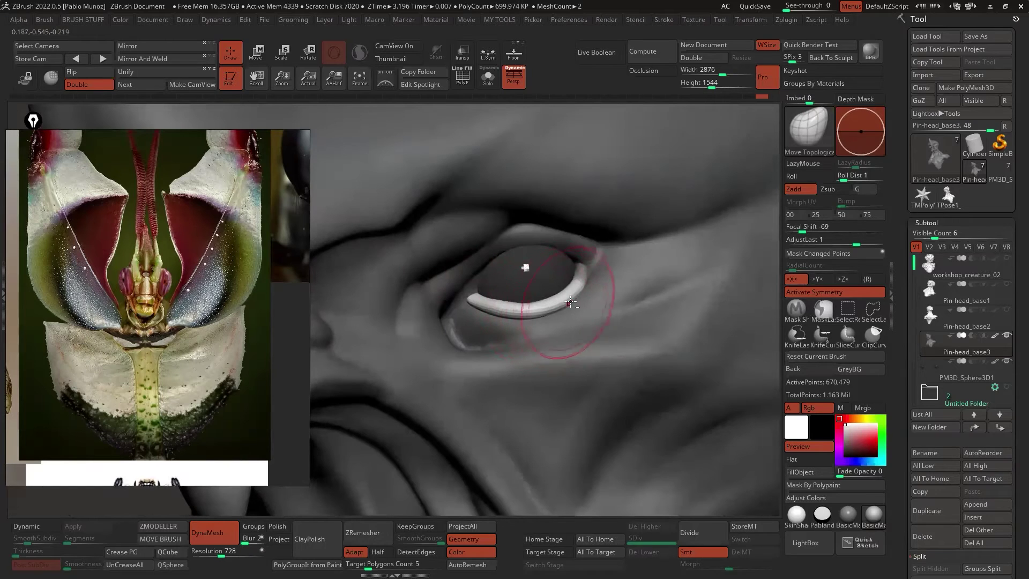
left_click_drag(573, 299, 591, 283)
right_click_drag(591, 283, 563, 289)
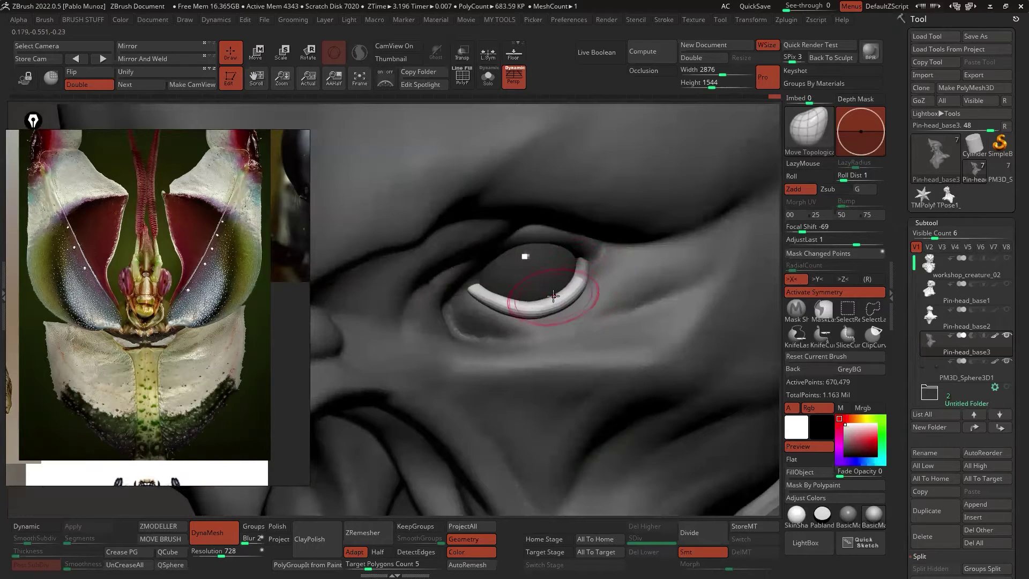
left_click_drag(553, 295, 537, 303)
Switch back to the CurveTube brush and adjust the draw size for another eyelid strip.
mouse_move(560, 306)
right_mouse_down("ctrl")
mouse_move(546, 288)
mouse_move(576, 315)
right_mouse_up("ctrl")
right_click_drag(736, 218, 665, 244)
key("space")
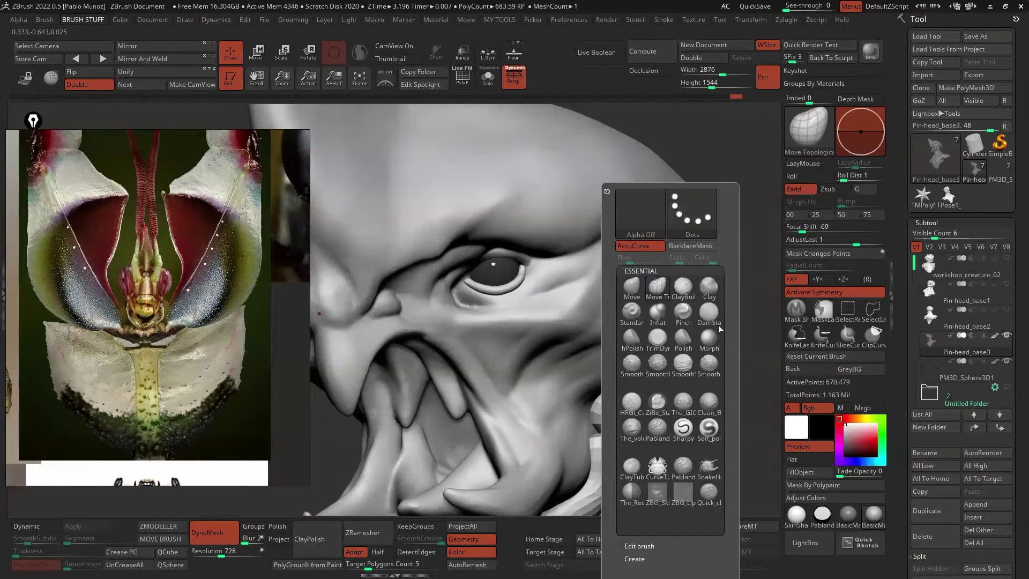
key("space")
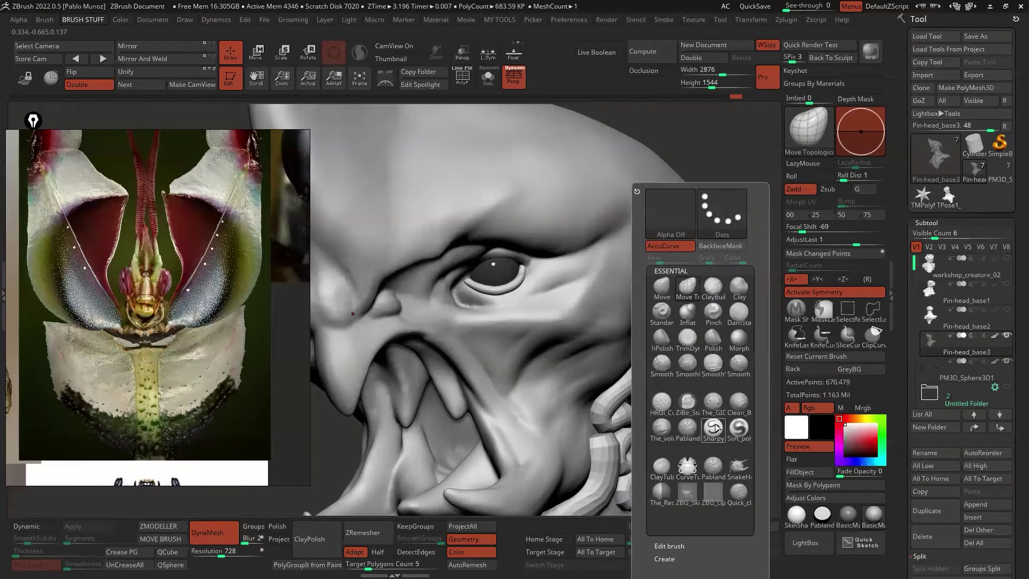
left_click(688, 468)
mouse_move(541, 236)
right_mouse_down()
mouse_move(498, 223)
mouse_move(515, 257)
mouse_move(537, 242)
right_mouse_up()
key("space")
left_click_drag(563, 255, 552, 255)
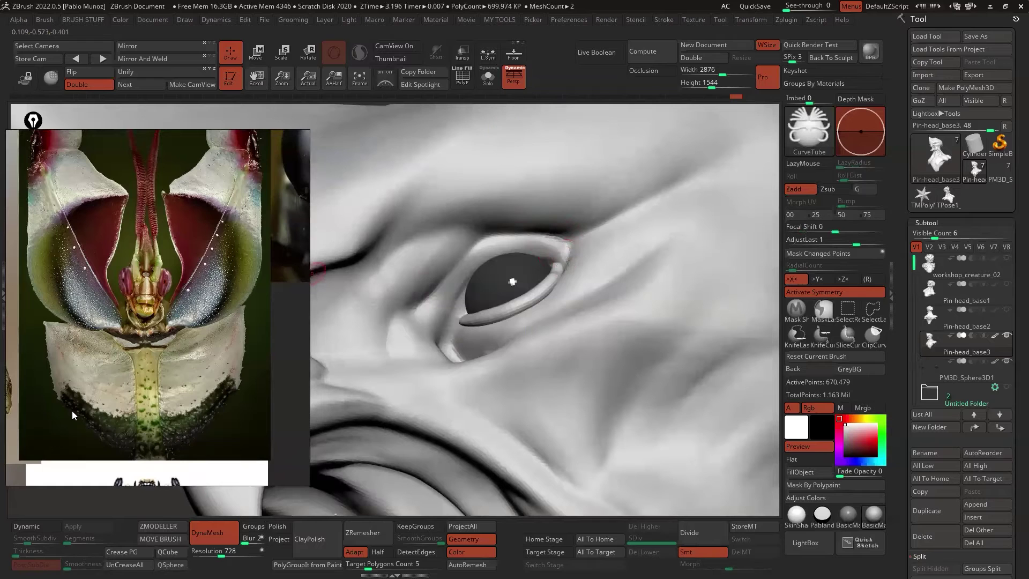
Examine the insect reference images for shape ideas, including the beetle and the chrysalis.
key("ctrl+m")
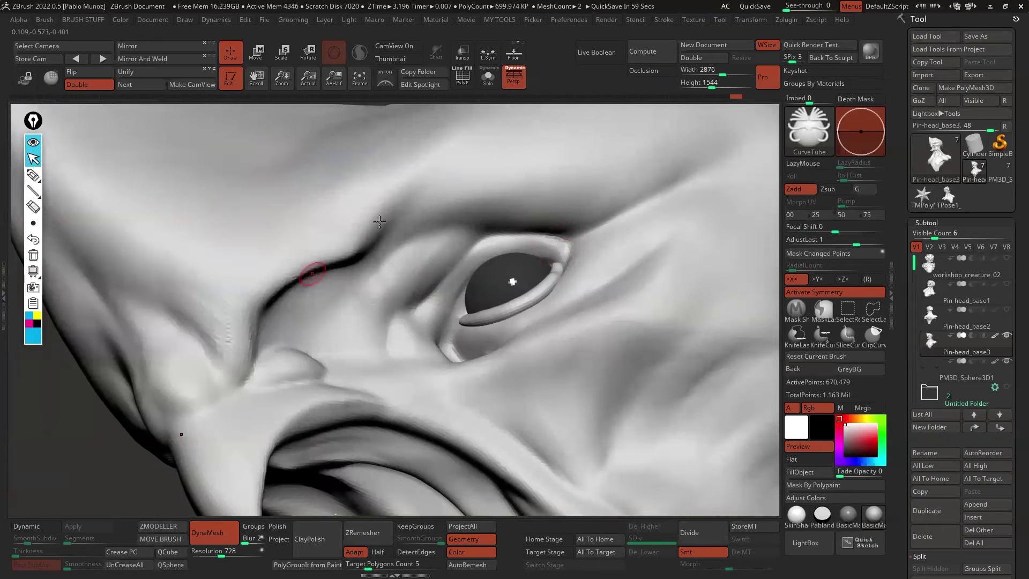
left_click(33, 143)
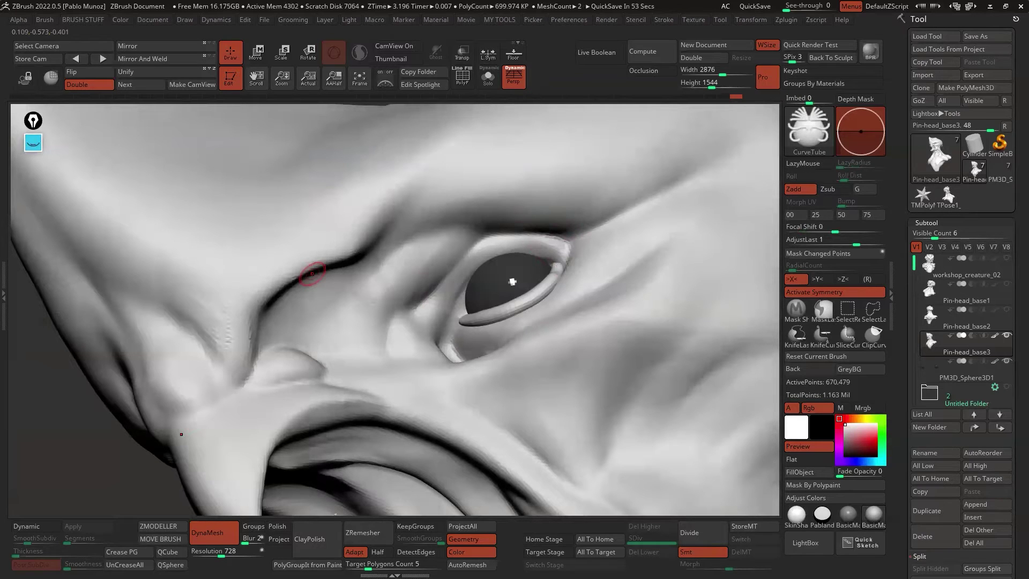
right_click_drag(0, 365, 111, 248)
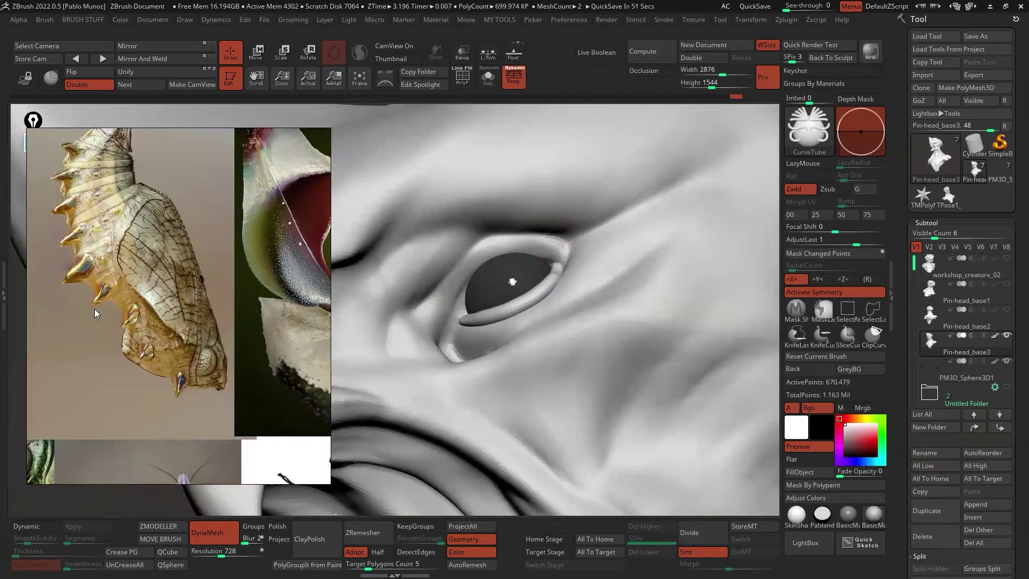
scroll(182, 279, "down", 5)
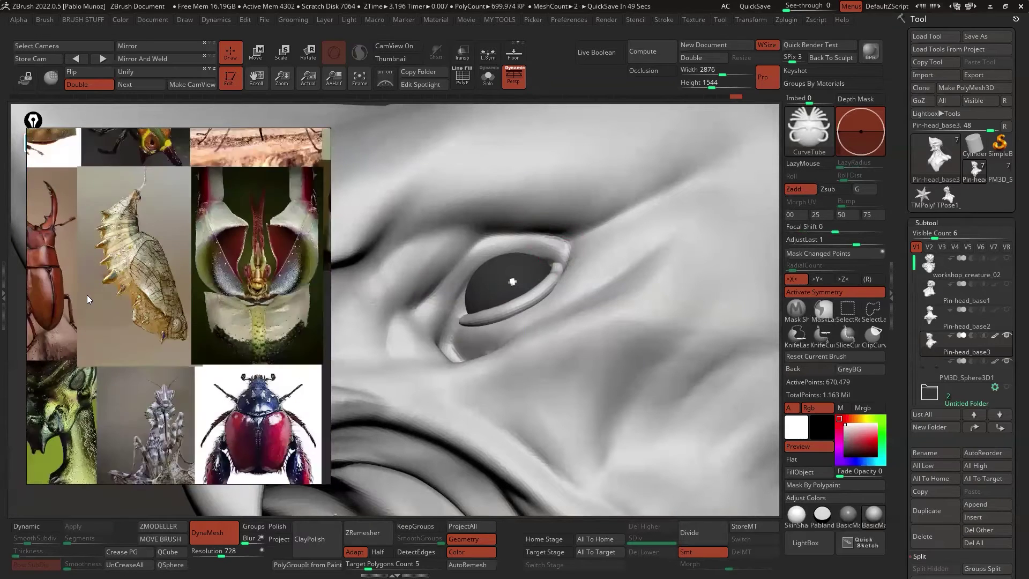
scroll(83, 298, "up", 3)
middle_click_drag(51, 298, 149, 305)
scroll(149, 305, "up", 2)
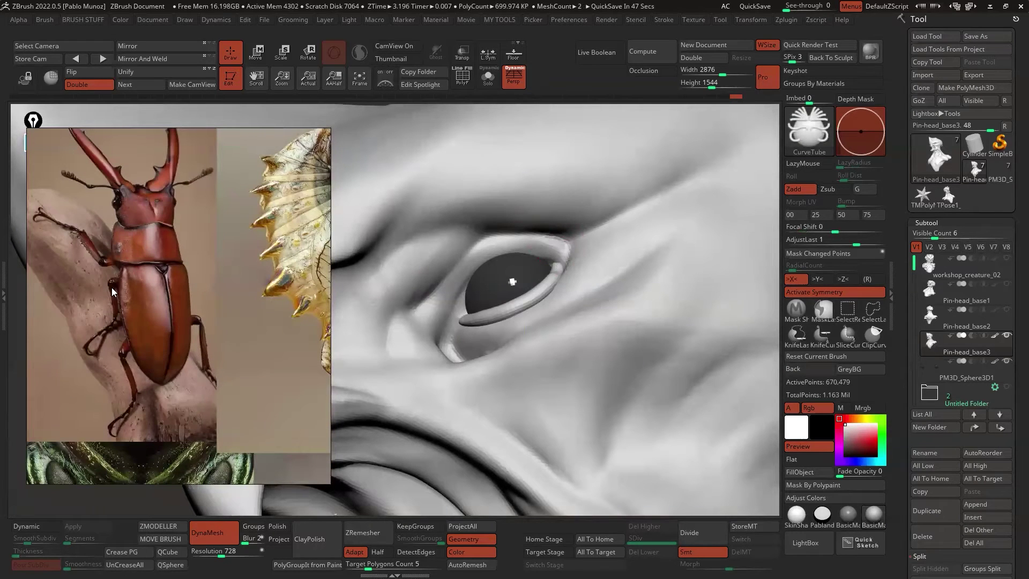
scroll(155, 257, "down", 5)
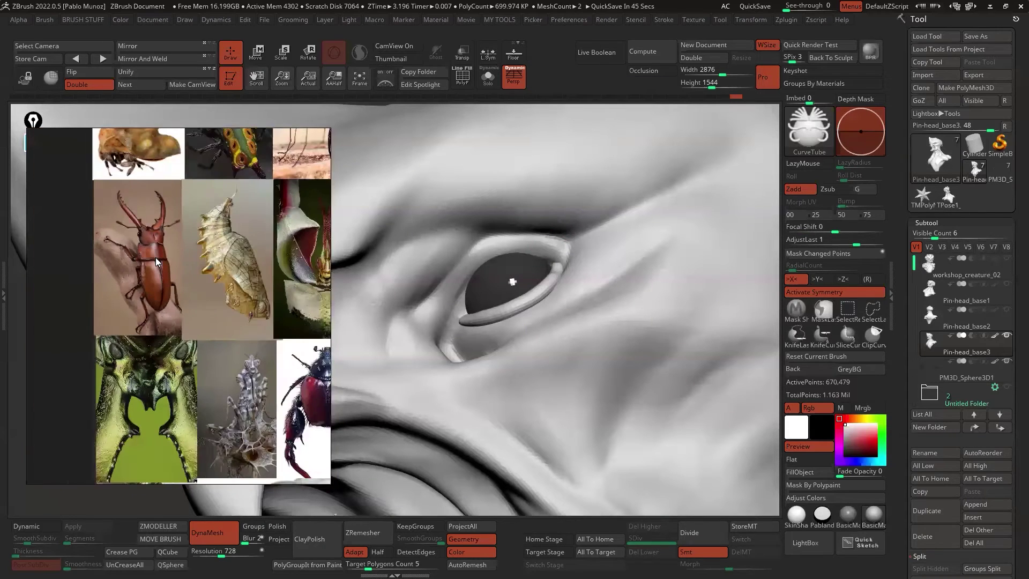
scroll(198, 265, "up", 1)
key("alt+Tab")
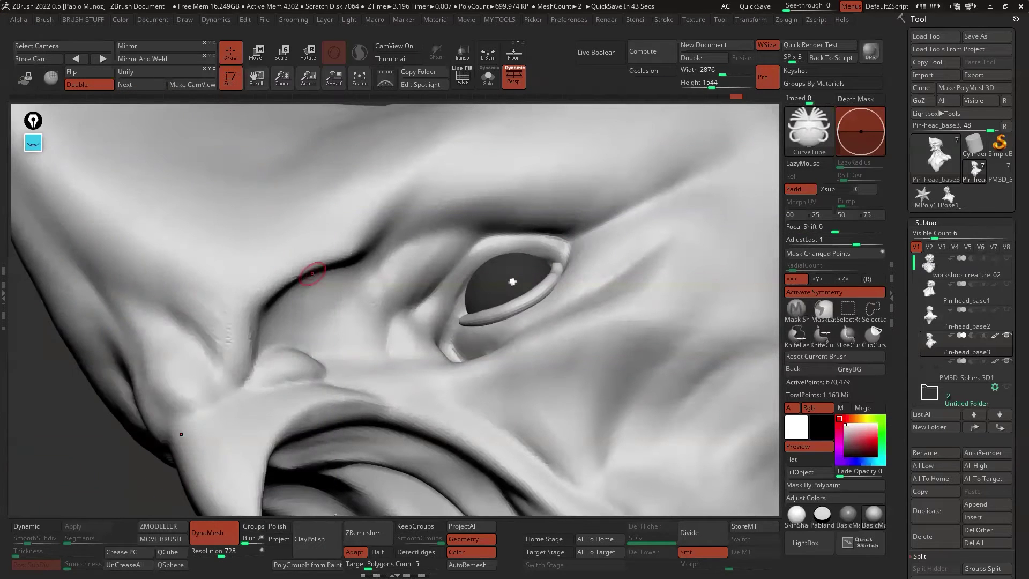
Draw a tube along the upper edge of the eyeball as the upper eyelid, make it thinner and release its curve.
right_click_drag(559, 259, 581, 252)
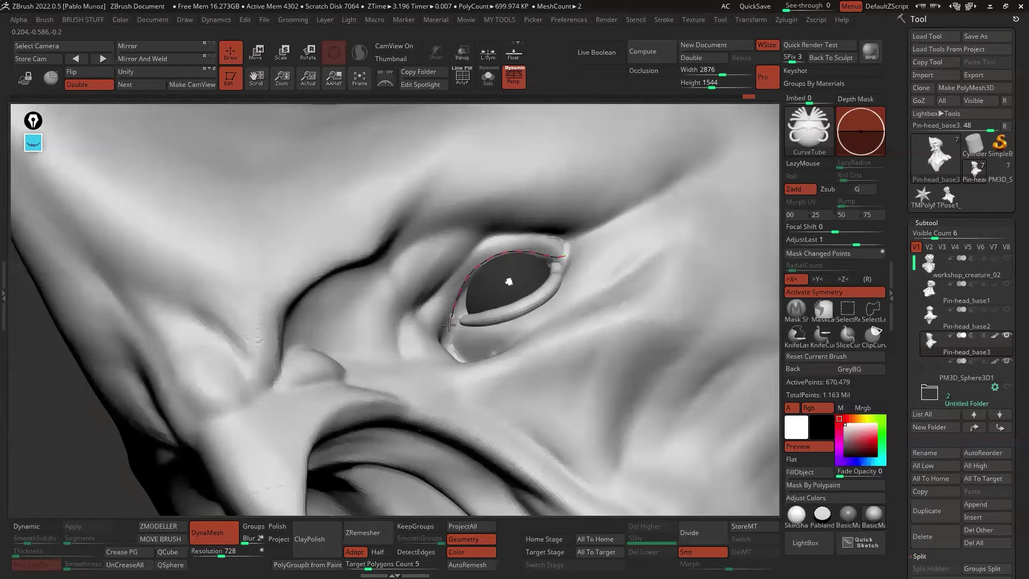
left_click_drag(448, 330, 449, 331)
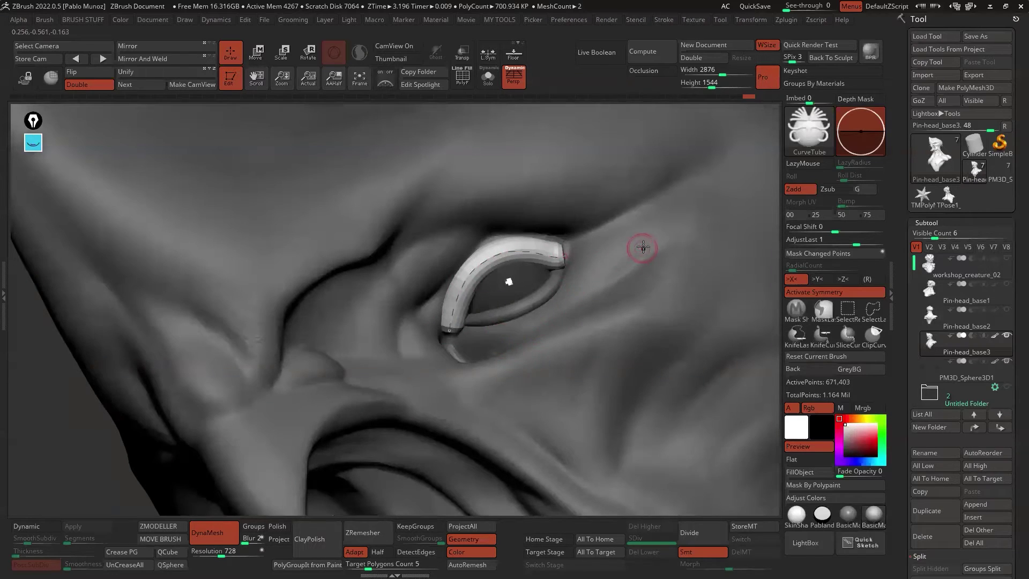
key("space")
left_click_drag(651, 247, 647, 247)
left_click(551, 259)
left_click_drag(568, 253, 686, 253)
Shape the upper eyelid with the Move Topological brush, extending it past the outer eye corner and fitting its inner end over the lower lid.
key("b")
key("m")
key("t")
key("space")
right_click_drag(575, 253, 589, 250)
left_click_drag(576, 247, 590, 235)
right_click_drag(590, 236, 616, 240)
left_click_drag(575, 243, 604, 233)
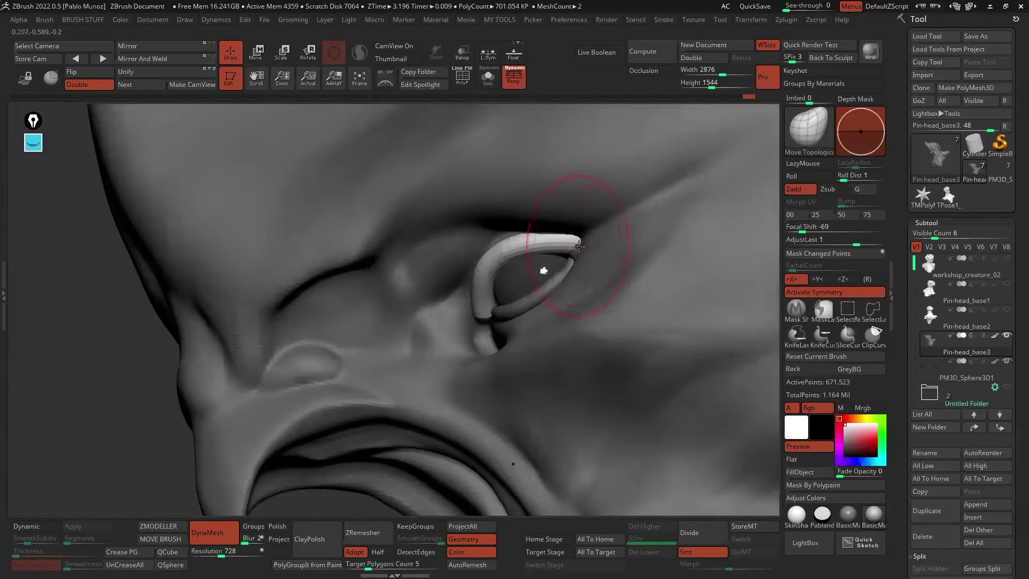
mouse_move(586, 243)
right_mouse_down()
mouse_move(564, 248)
mouse_move(548, 227)
right_mouse_up()
left_click_drag(450, 326, 436, 337)
right_click_drag(438, 310, 462, 299)
mouse_move(512, 250)
right_mouse_down()
mouse_move(532, 320)
mouse_move(517, 305)
mouse_move(579, 268)
right_mouse_up()
Adjust the bends of the two neck tubes with Move Topological so they follow the neck surface.
mouse_move(567, 370)
right_mouse_down("ctrl")
mouse_move(658, 325)
mouse_move(645, 284)
mouse_move(620, 299)
mouse_move(604, 253)
right_mouse_up("ctrl")
right_click_drag(554, 317, 539, 266, "alt")
right_click_drag(510, 228, 516, 247, "ctrl")
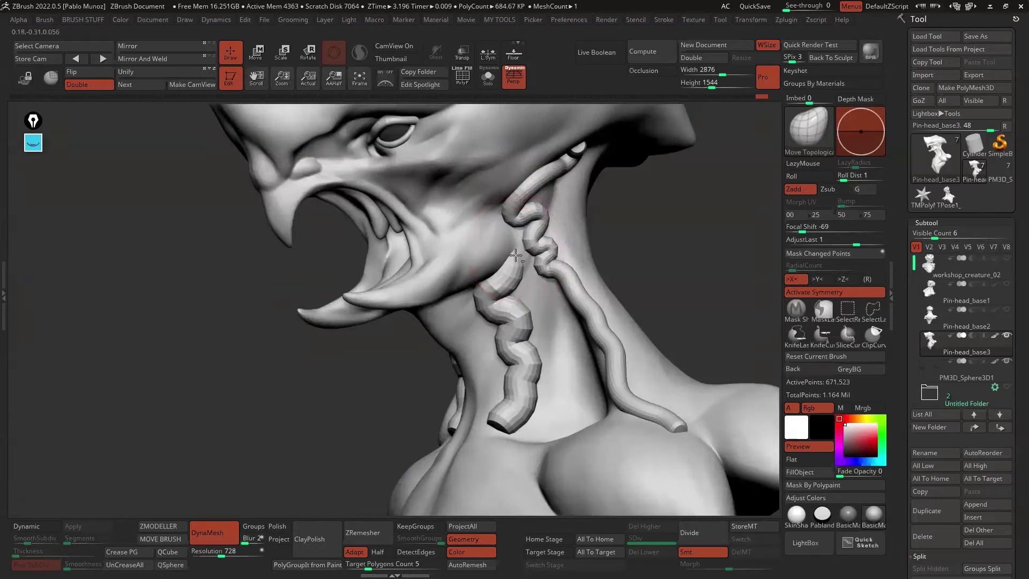
right_click_drag(521, 257, 464, 378)
mouse_move(485, 216)
right_mouse_down()
mouse_move(509, 212)
mouse_move(503, 221)
right_mouse_up()
left_click_drag(503, 221, 497, 236)
right_click_drag(497, 236, 499, 185)
mouse_move(586, 271)
right_mouse_down()
mouse_move(624, 324)
mouse_move(529, 166)
right_mouse_up()
mouse_move(551, 221)
right_mouse_down()
mouse_move(528, 240)
mouse_move(565, 299)
right_mouse_up()
left_click_drag(565, 299, 578, 301)
mouse_move(578, 300)
right_mouse_down()
mouse_move(567, 279)
mouse_move(608, 345)
mouse_move(513, 295)
mouse_move(618, 279)
mouse_move(629, 300)
mouse_move(615, 308)
mouse_move(632, 318)
mouse_move(575, 299)
right_mouse_up()
right_click_drag(483, 280, 611, 285)
Try fusing the tubes into the bust with DynaMesh at resolution 728.
right_click_drag(428, 206, 496, 226, "ctrl")
key("ctrl")
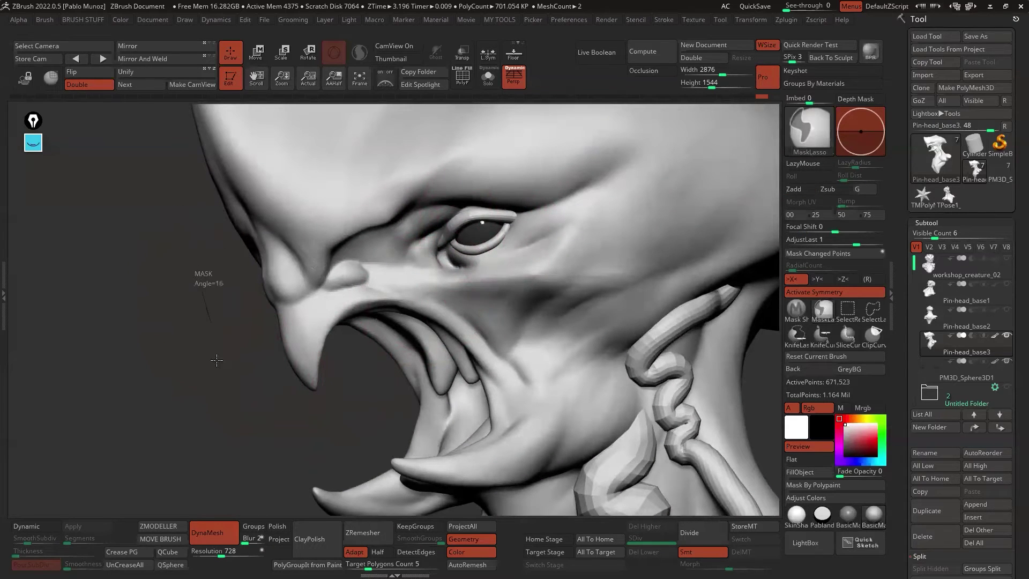
left_click_drag(216, 364, 214, 366, "ctrl")
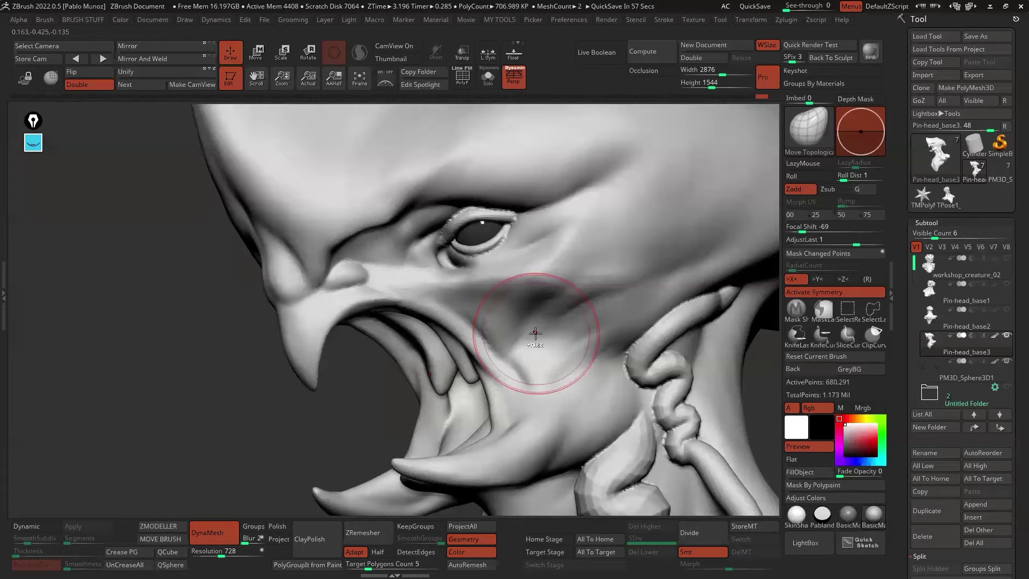
key("ctrl+z")
Try remeshing the bust with the DynaMesh resolution raised to 1000.
left_click_drag(221, 555, 224, 555)
key("Return")
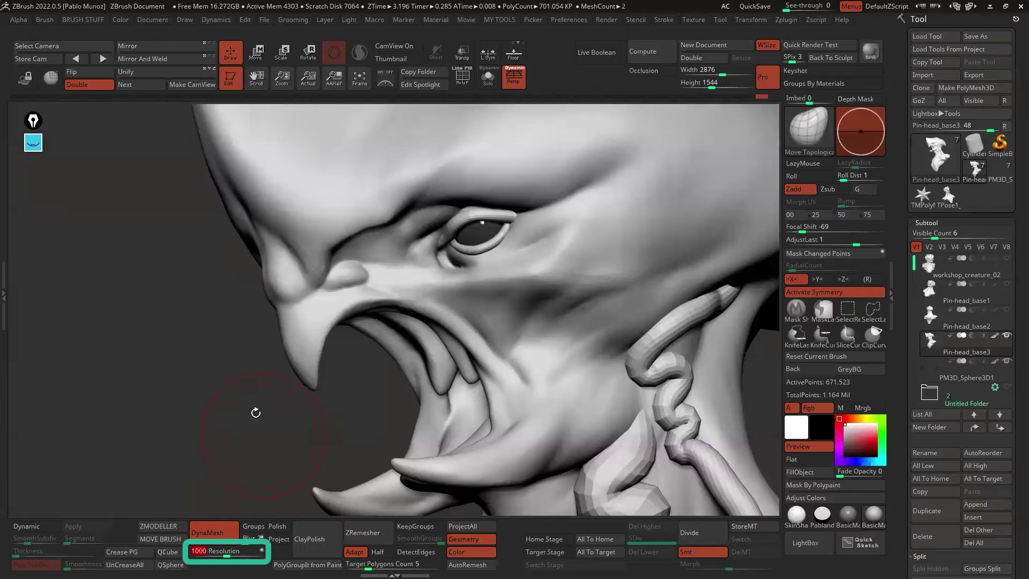
left_click_drag(207, 352, 223, 410, "ctrl")
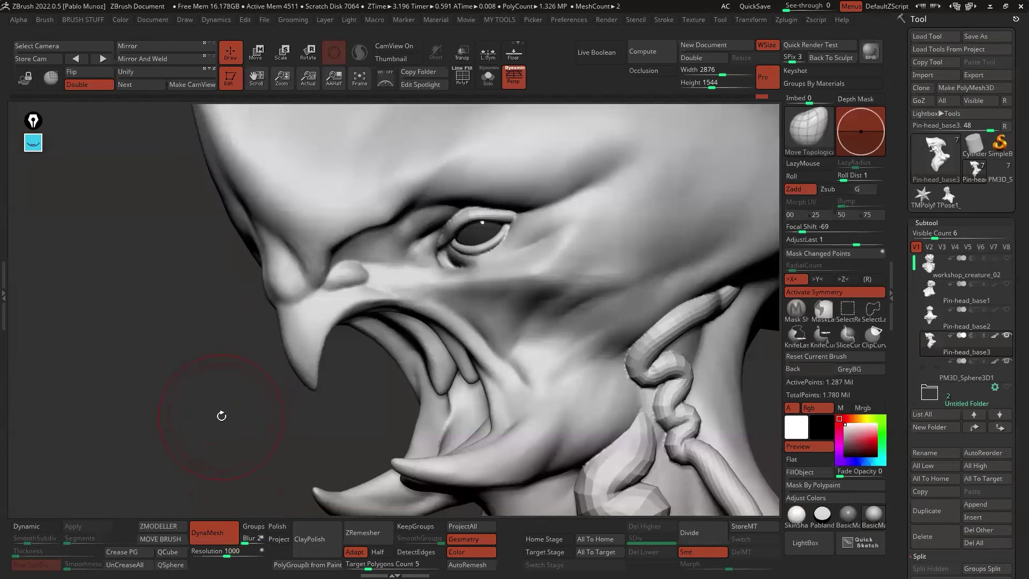
key("ctrl+z")
Set the DynaMesh resolution to 1232 and remesh the bust to fuse the tubes with it.
left_click_drag(226, 555, 230, 556)
left_click_drag(225, 365, 253, 419, "ctrl")
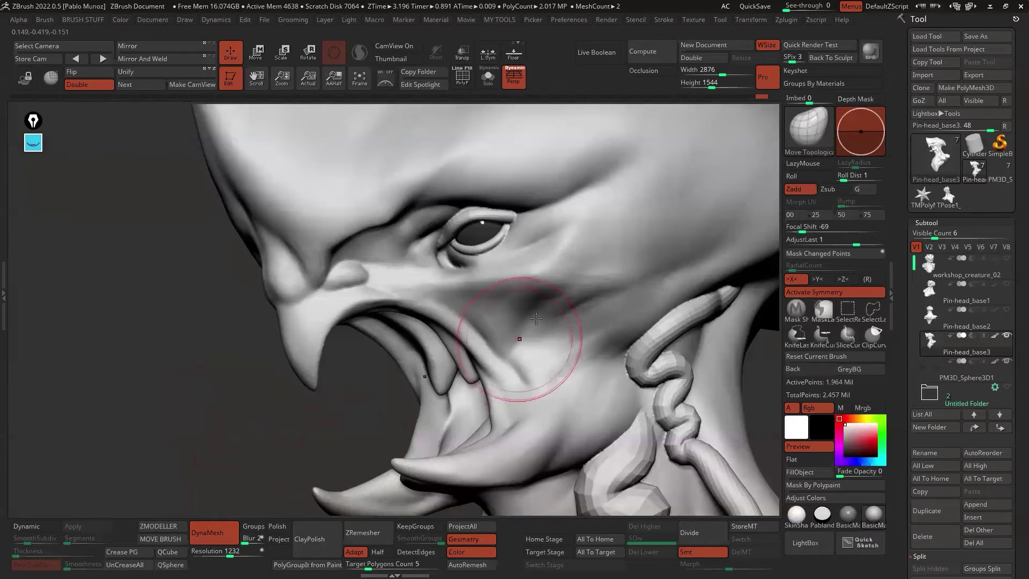
Smooth the fused eyelids and both neck tubes to soften their facets and blend them into the surrounding skin.
right_click_drag(538, 306, 527, 242)
mouse_move(508, 241)
left_mouse_down("shift")
mouse_move(491, 244)
mouse_move(512, 236)
left_mouse_up("shift")
right_click_drag(553, 327, 489, 154, "alt")
mouse_move(553, 322)
left_mouse_down("shift")
mouse_move(519, 350)
mouse_move(575, 394)
left_mouse_up("shift")
right_click_drag(579, 404, 540, 284, "alt")
left_click_drag(540, 303, 544, 351, "shift")
right_click_drag(536, 391, 558, 193)
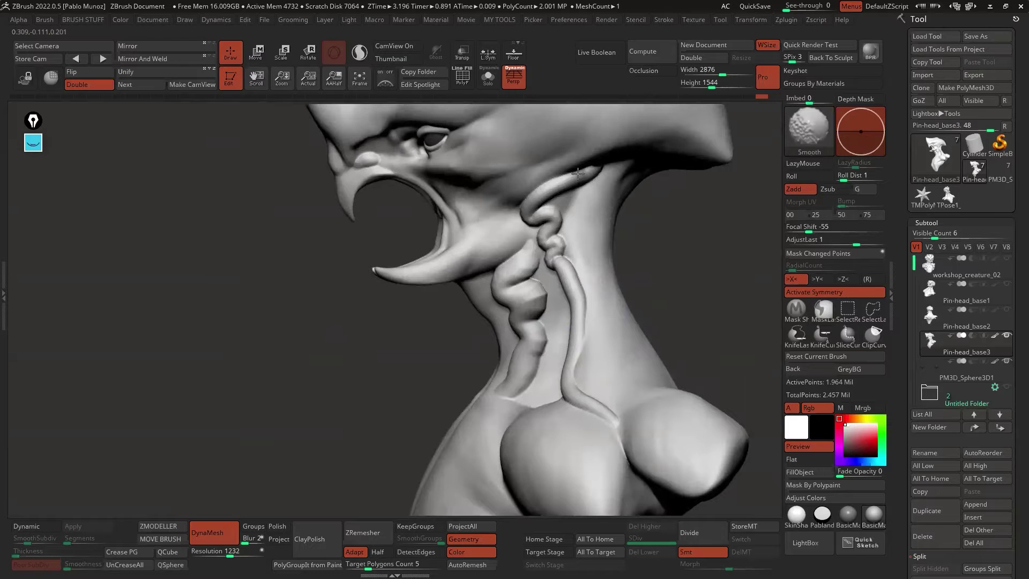
left_click_drag(537, 291, 541, 364, "shift")
Build up the area behind the front neck tube's folds using the Clay brush with Rgb off, and smooth the transition.
right_click_drag(545, 314, 582, 301)
mouse_move(612, 214)
right_mouse_down()
mouse_move(666, 273)
mouse_move(625, 315)
right_mouse_up()
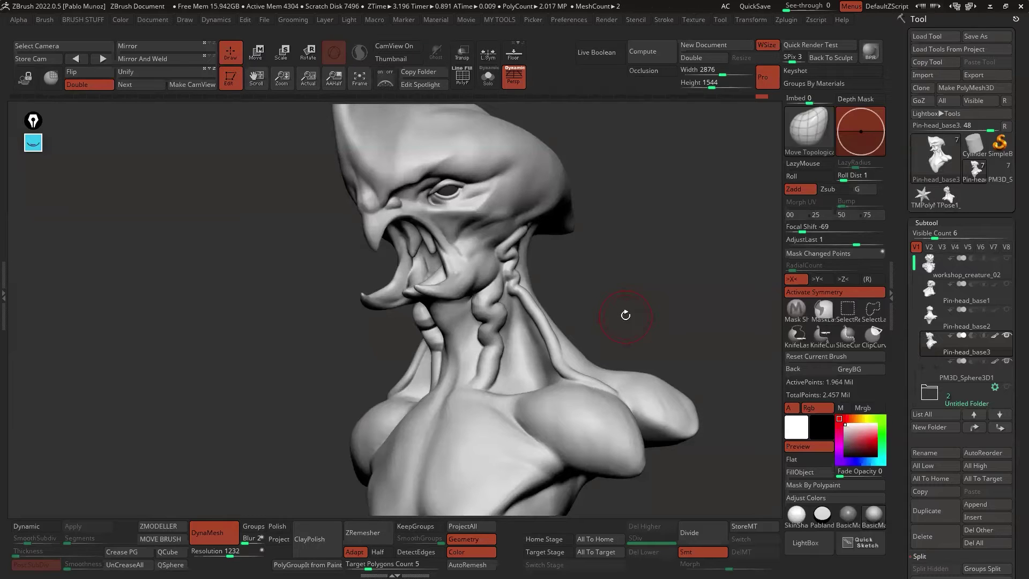
mouse_move(642, 265)
left_mouse_down()
mouse_move(620, 294)
mouse_move(619, 246)
mouse_move(556, 302)
left_mouse_up()
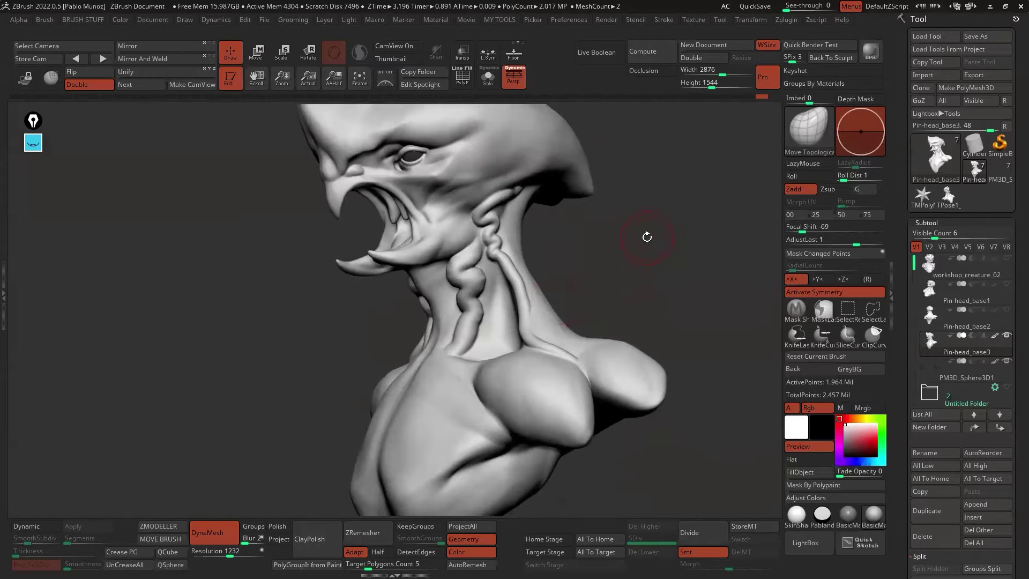
key("b")
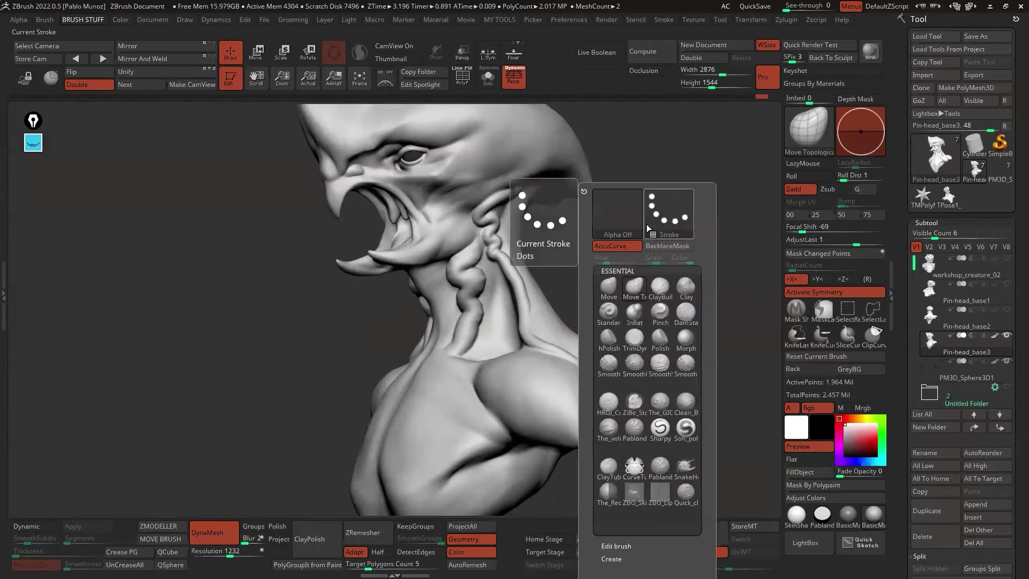
left_click(688, 290)
mouse_move(491, 322)
right_mouse_down("ctrl")
mouse_move(483, 301)
mouse_move(459, 357)
right_mouse_up("ctrl")
right_click(460, 359)
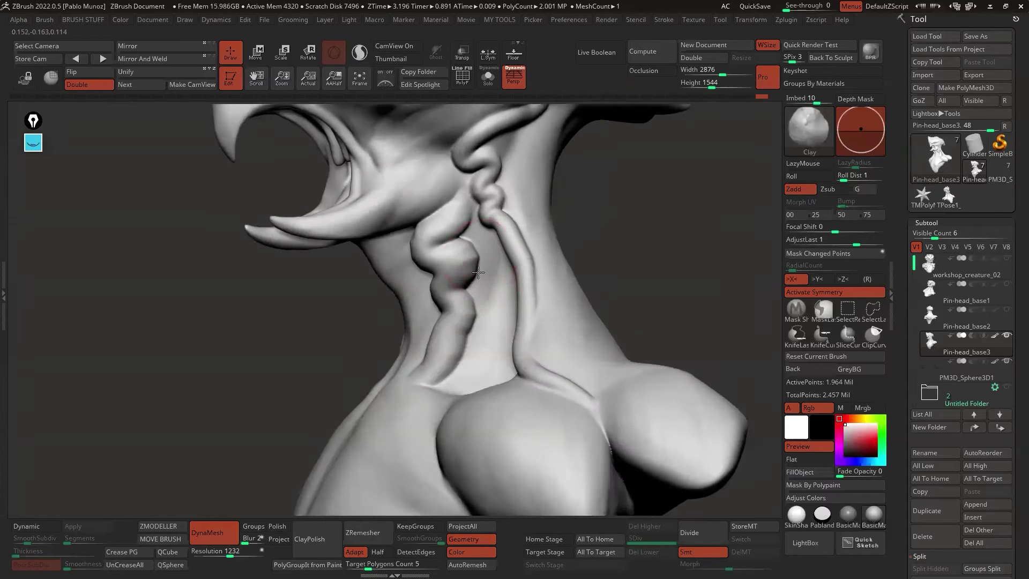
left_click_drag(467, 241, 478, 298)
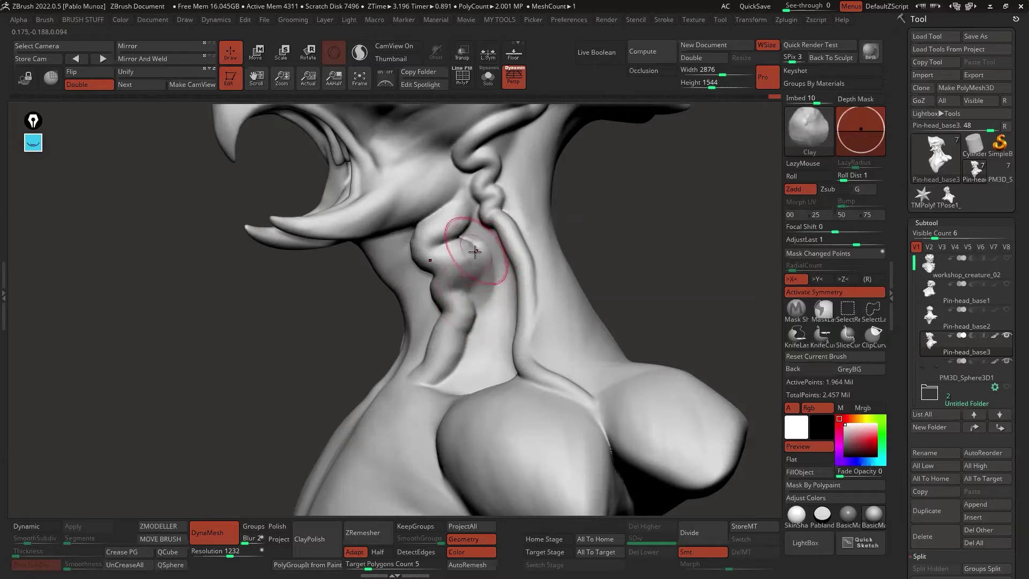
left_click(818, 408)
mouse_move(472, 322)
left_mouse_down()
mouse_move(488, 300)
mouse_move(468, 340)
left_mouse_up()
mouse_move(467, 341)
left_mouse_down("shift")
mouse_move(478, 325)
mouse_move(443, 375)
mouse_move(482, 337)
mouse_move(480, 301)
left_mouse_up("shift")
Add clay around the upper part of the rear tube to blend it into the neck behind the jaw.
mouse_move(503, 176)
left_mouse_down()
mouse_move(517, 218)
mouse_move(516, 205)
left_mouse_up()
mouse_move(518, 208)
right_mouse_down()
mouse_move(478, 225)
mouse_move(500, 223)
right_mouse_up()
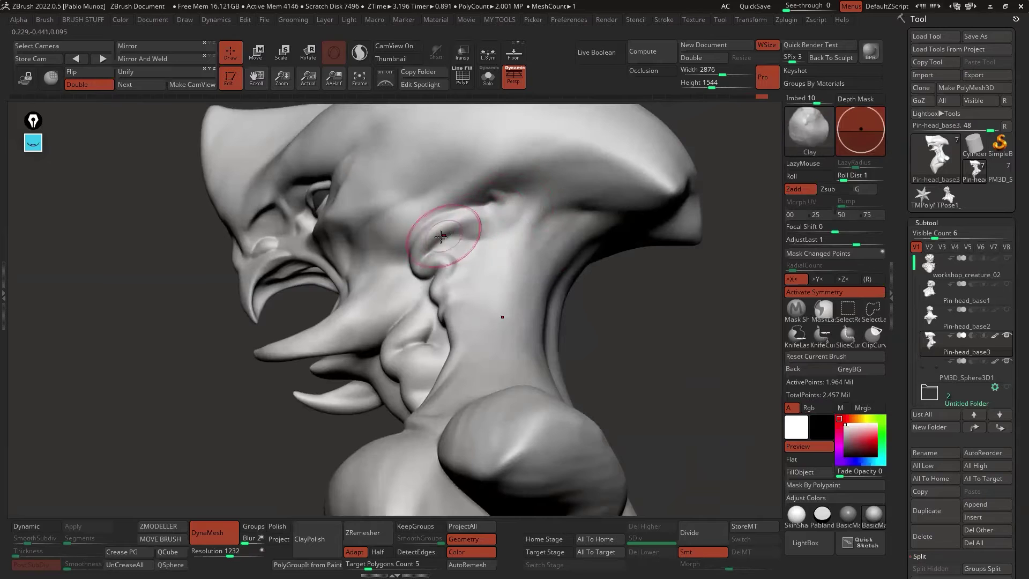
key("shift")
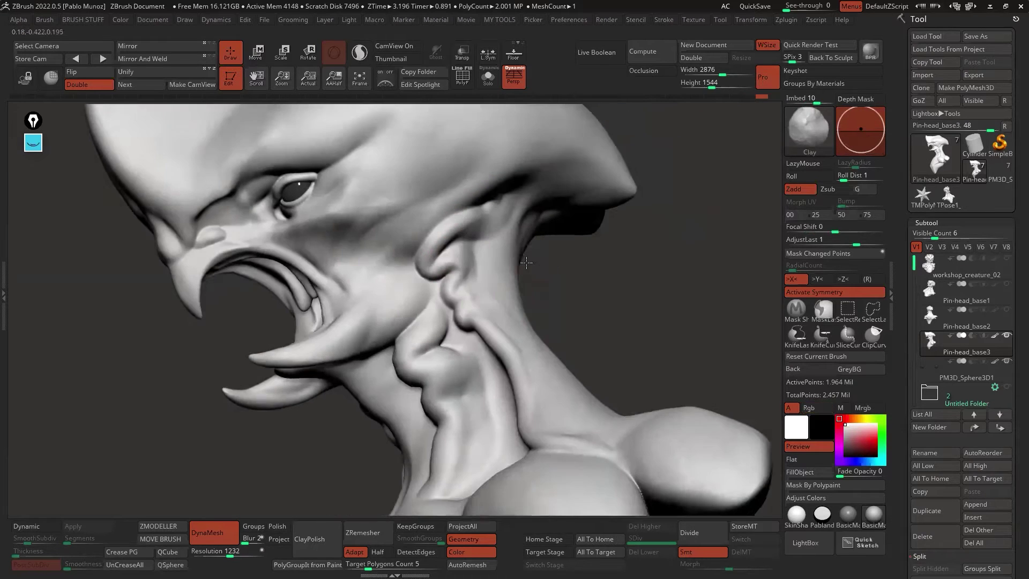
Switch to the Clean_BuildUp_A brush and smooth the folds where the neck tubes meet below the jaw.
mouse_move(531, 260)
right_mouse_down()
mouse_move(590, 259)
mouse_move(622, 247)
right_mouse_up()
key("space")
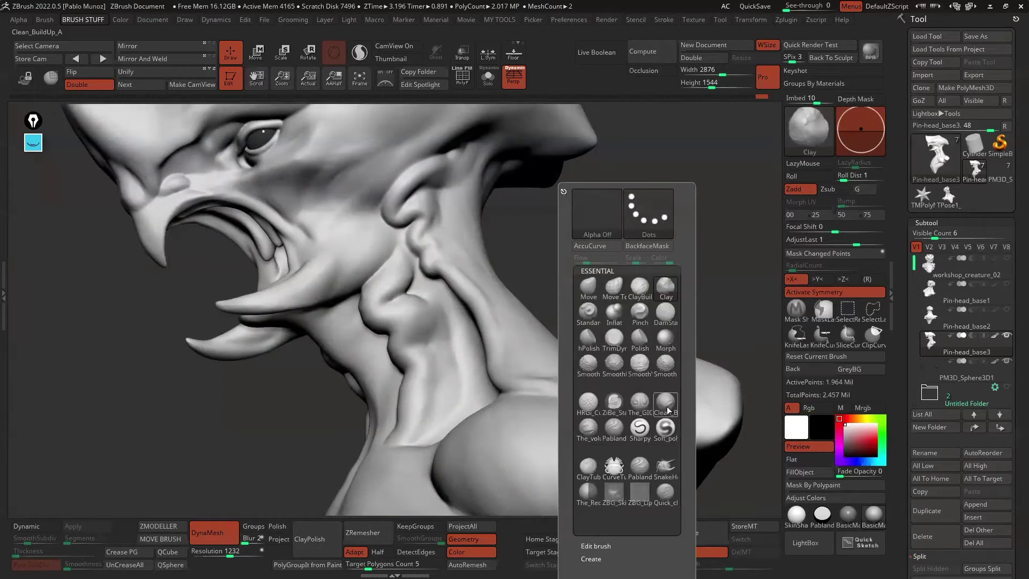
left_click(667, 409)
mouse_move(458, 345)
right_mouse_down()
mouse_move(472, 316)
mouse_move(466, 284)
mouse_move(429, 268)
right_mouse_up()
key("shift")
left_click_drag(423, 262, 385, 272, "shift")
mouse_move(410, 235)
right_mouse_down()
mouse_move(421, 222)
mouse_move(413, 225)
right_mouse_up()
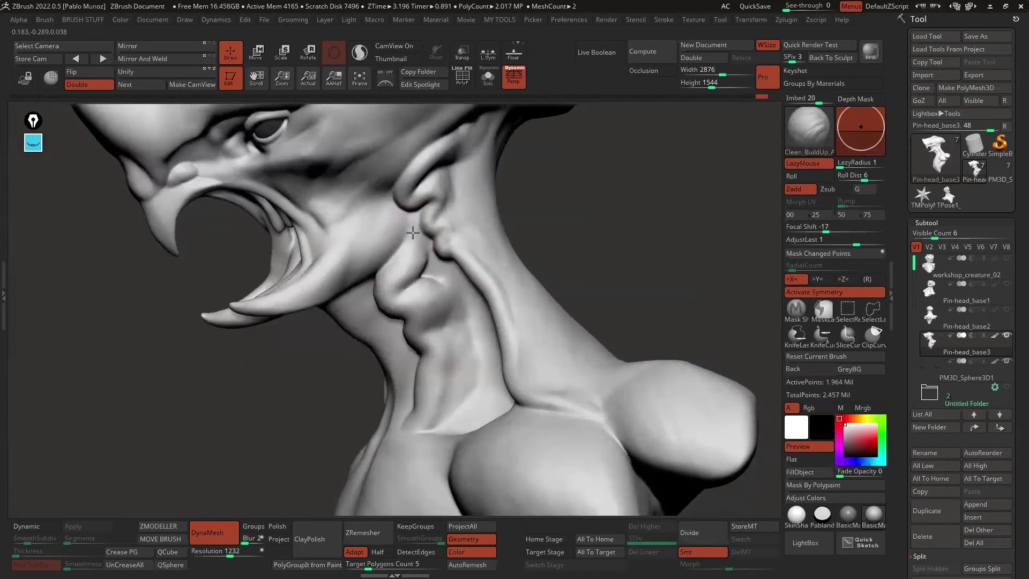
Build up the front tube's upper fold, remesh the bust with DynaMesh at resolution 1232 and smooth the fold.
mouse_move(421, 275)
left_mouse_down()
mouse_move(430, 260)
mouse_move(431, 272)
left_mouse_up()
left_click_drag(555, 185, 576, 207, "ctrl")
mouse_move(431, 279)
left_mouse_down("shift")
mouse_move(413, 273)
mouse_move(432, 270)
left_mouse_up("shift")
mouse_move(423, 271)
left_mouse_down("shift")
mouse_move(427, 280)
mouse_move(432, 266)
mouse_move(433, 290)
mouse_move(472, 273)
mouse_move(413, 263)
left_mouse_up("shift")
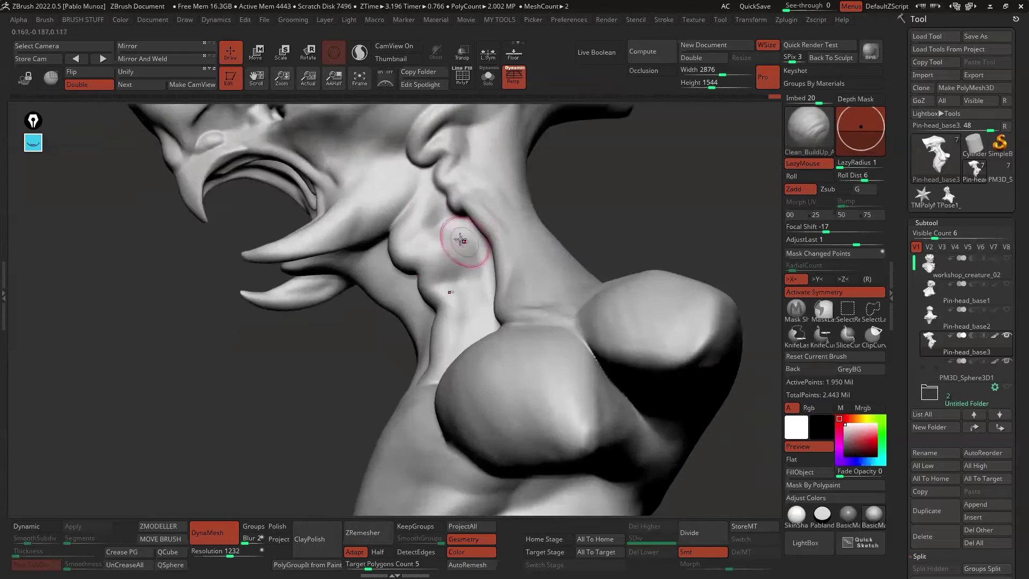
Fill the hollow between the front folds and the rear neck tube with Clean_BuildUp_A and smooth it.
left_click_drag(460, 236, 424, 222)
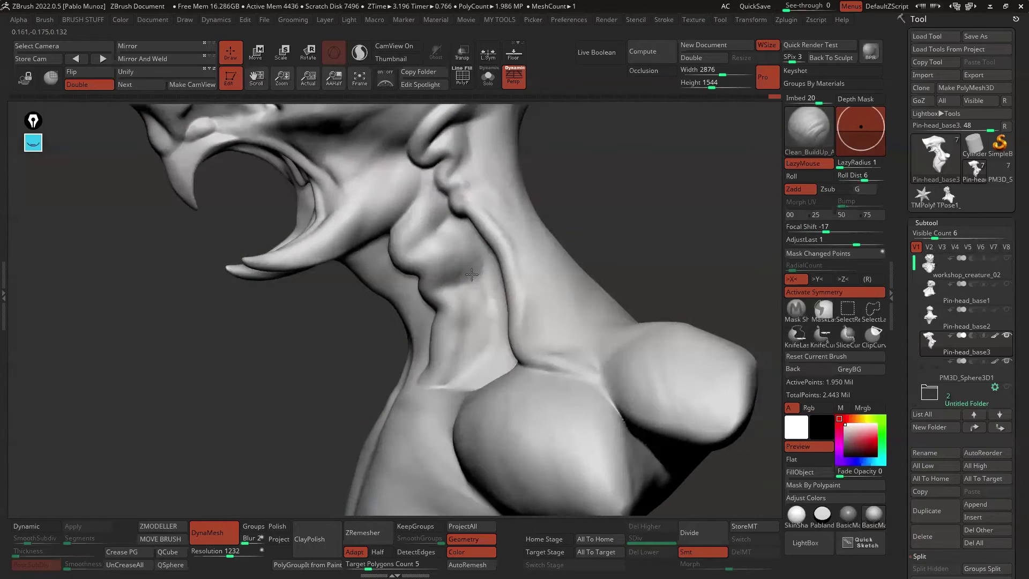
right_click(479, 261)
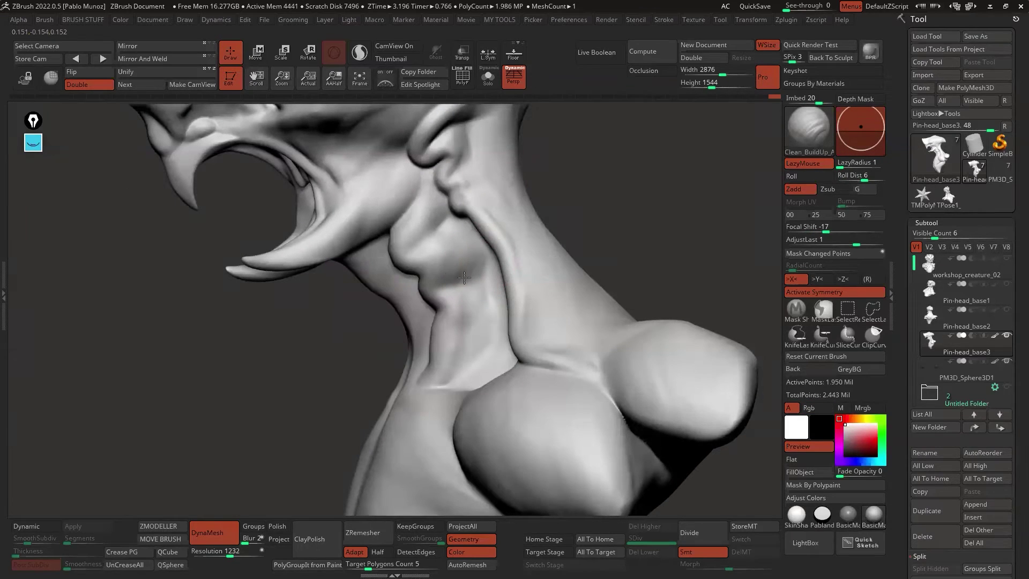
mouse_move(464, 277)
left_mouse_down("shift")
mouse_move(464, 262)
mouse_move(463, 288)
left_mouse_up("shift")
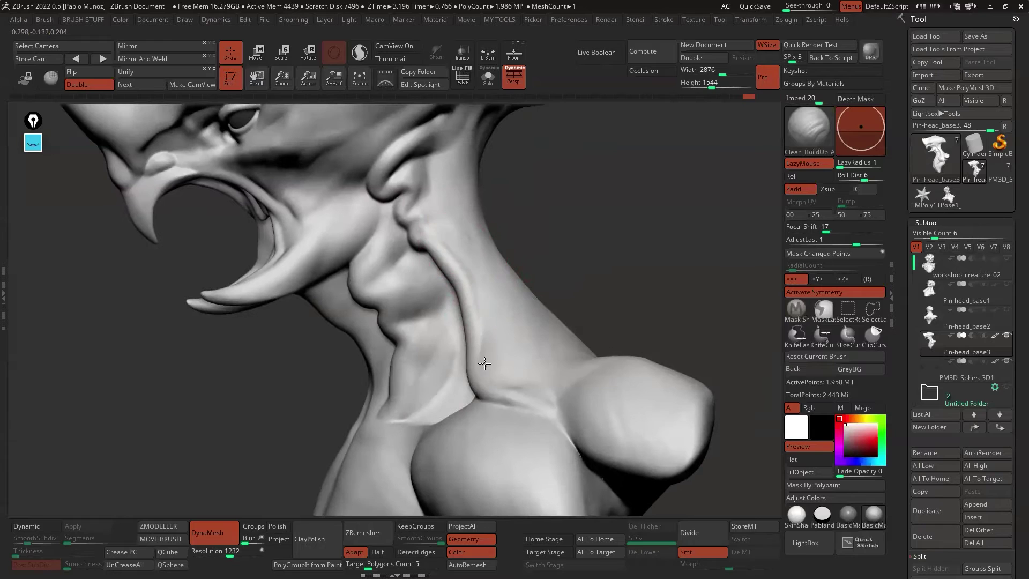
Switch to the Clay brush and fill the hollow beneath the ear fold at the top of the rear neck tube.
left_click_drag(571, 278, 582, 269)
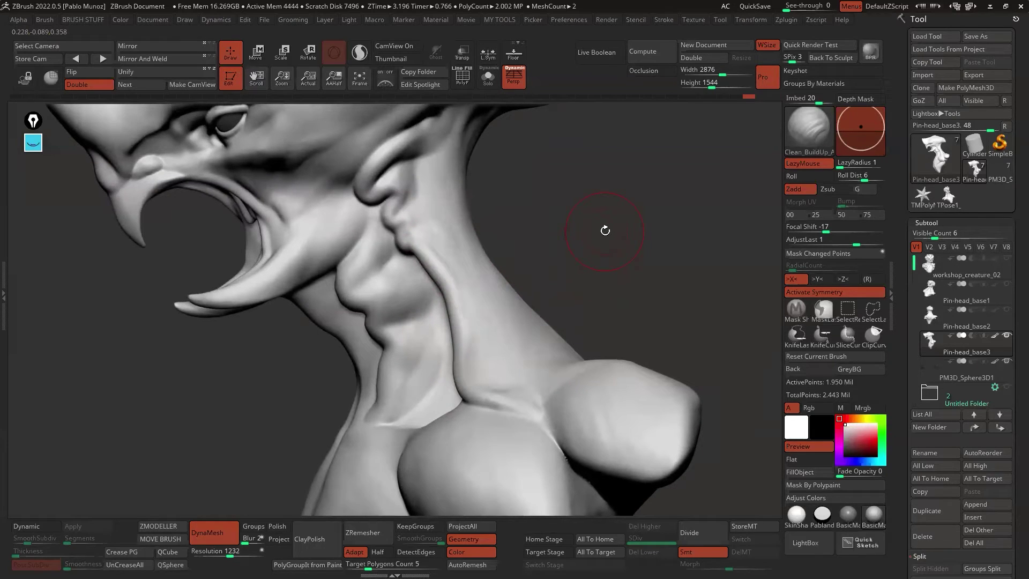
mouse_move(545, 209)
left_mouse_down()
mouse_move(530, 239)
mouse_move(491, 251)
left_mouse_up()
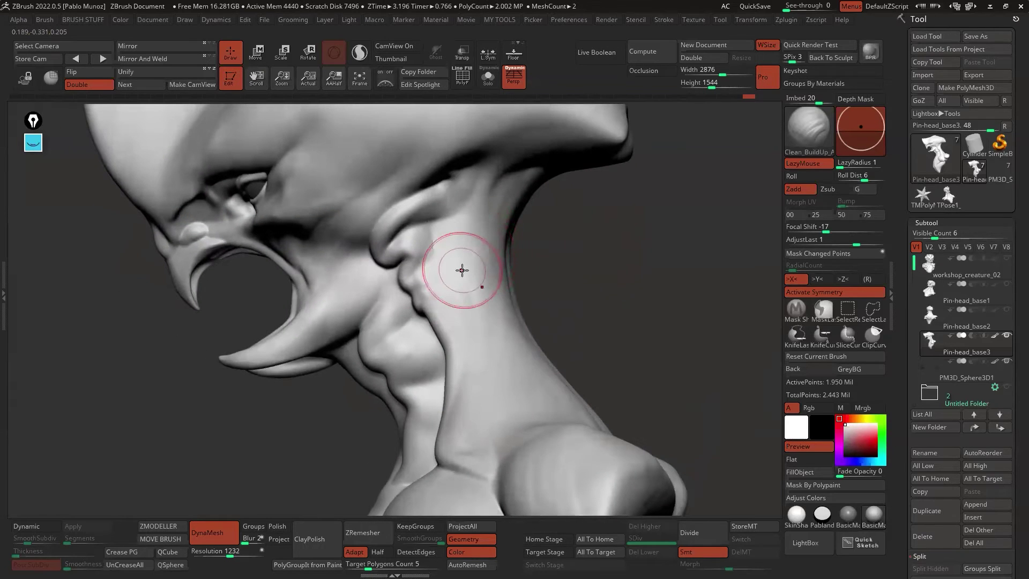
mouse_move(457, 238)
right_mouse_down("ctrl")
mouse_move(457, 250)
mouse_move(474, 255)
mouse_move(471, 246)
right_mouse_up("ctrl")
key("space")
left_click(558, 287)
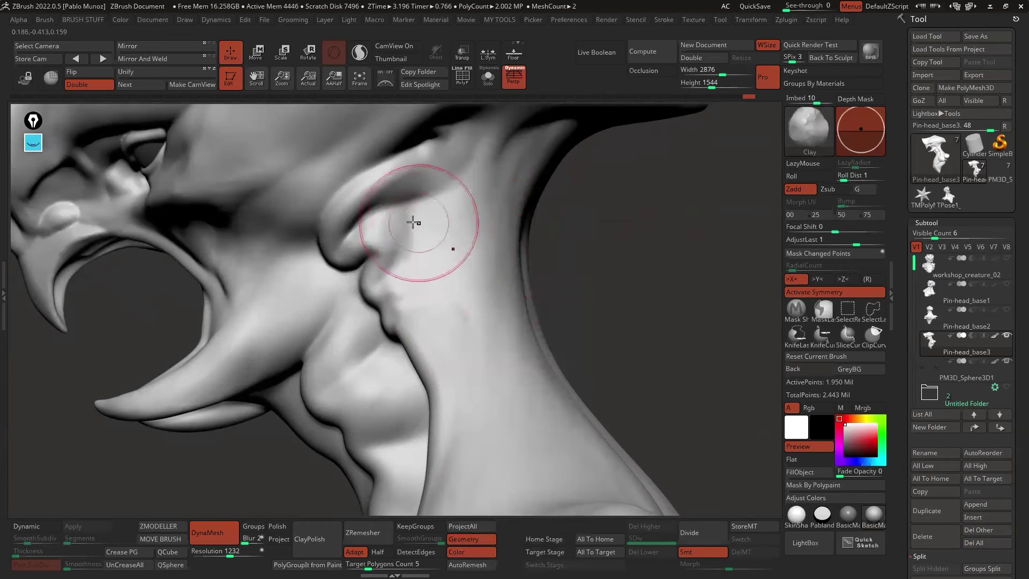
left_click_drag(408, 216, 413, 268)
mouse_move(439, 278)
right_mouse_down()
mouse_move(474, 270)
mouse_move(453, 261)
right_mouse_up()
left_click_drag(418, 211, 412, 298)
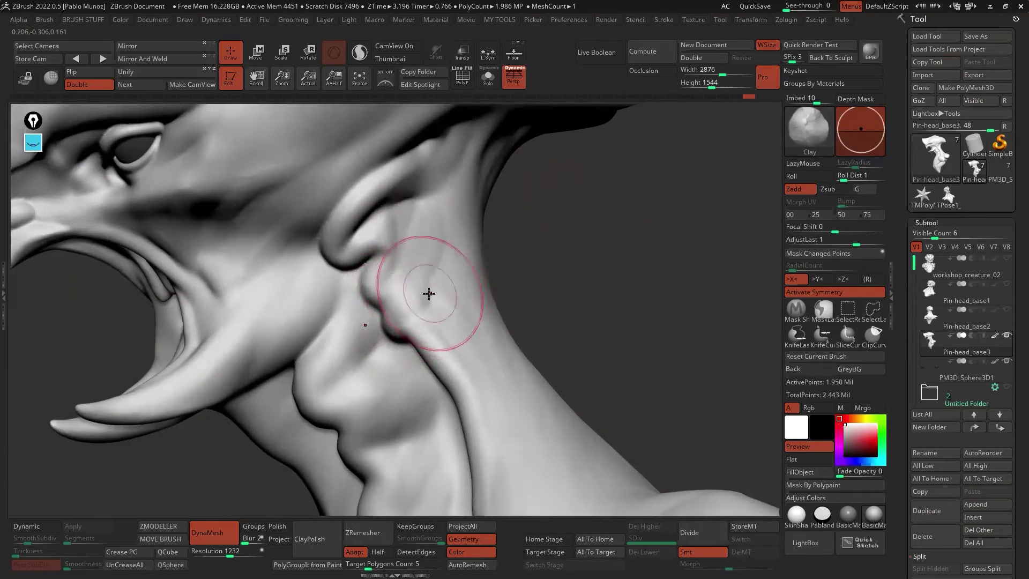
right_click_drag(427, 295, 416, 297)
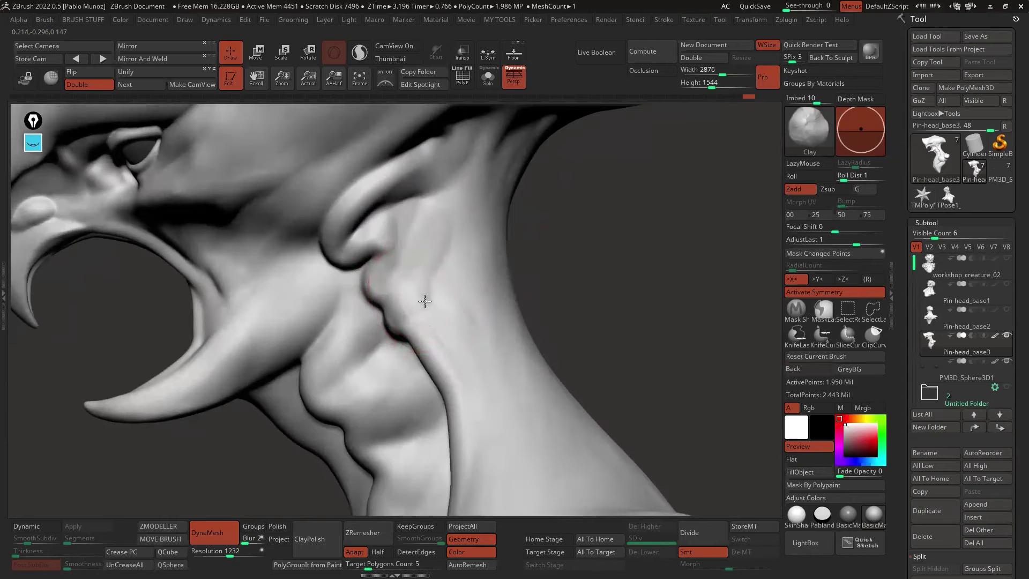
Add soft clay behind the ear fold and blend the rear tube's upper end into the side of the neck.
mouse_move(497, 283)
right_mouse_down()
mouse_move(553, 278)
mouse_move(494, 291)
mouse_move(456, 231)
right_mouse_up()
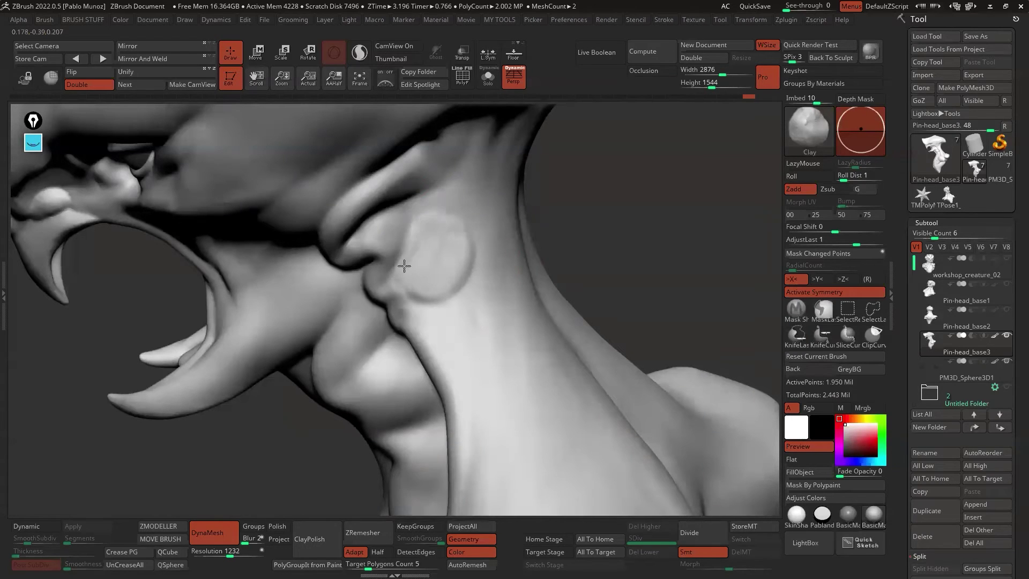
right_click_drag(434, 254, 453, 251, "ctrl")
mouse_move(581, 275)
right_mouse_down()
mouse_move(541, 268)
mouse_move(535, 295)
mouse_move(492, 337)
mouse_move(440, 233)
right_mouse_up()
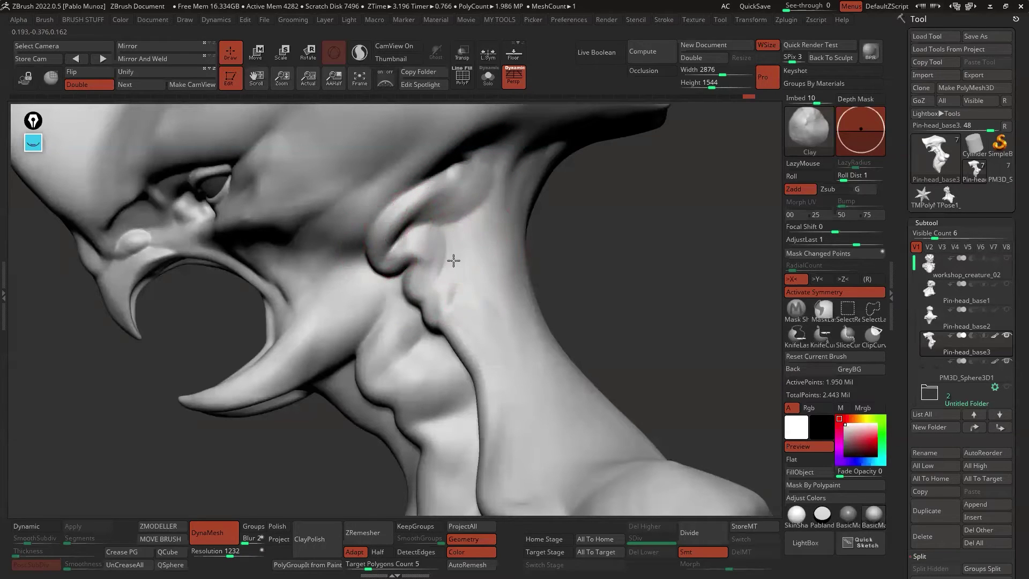
right_click_drag(459, 306, 451, 278)
mouse_move(522, 301)
right_mouse_down()
mouse_move(493, 274)
mouse_move(506, 266)
right_mouse_up()
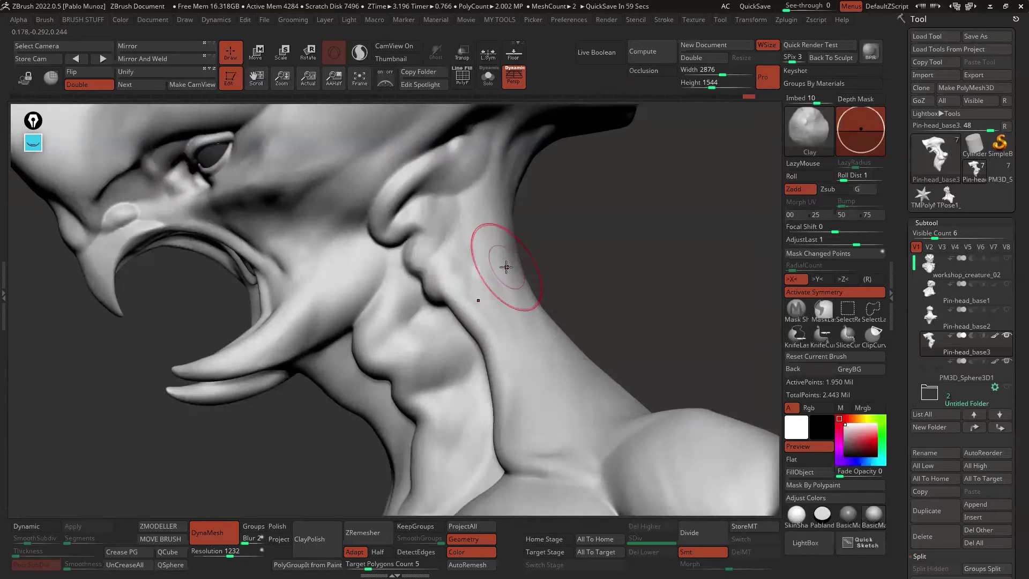
mouse_move(579, 232)
right_mouse_down()
mouse_move(602, 239)
mouse_move(620, 227)
mouse_move(582, 214)
mouse_move(589, 230)
mouse_move(624, 223)
mouse_move(505, 300)
right_mouse_up()
right_click_drag(563, 264, 595, 255)
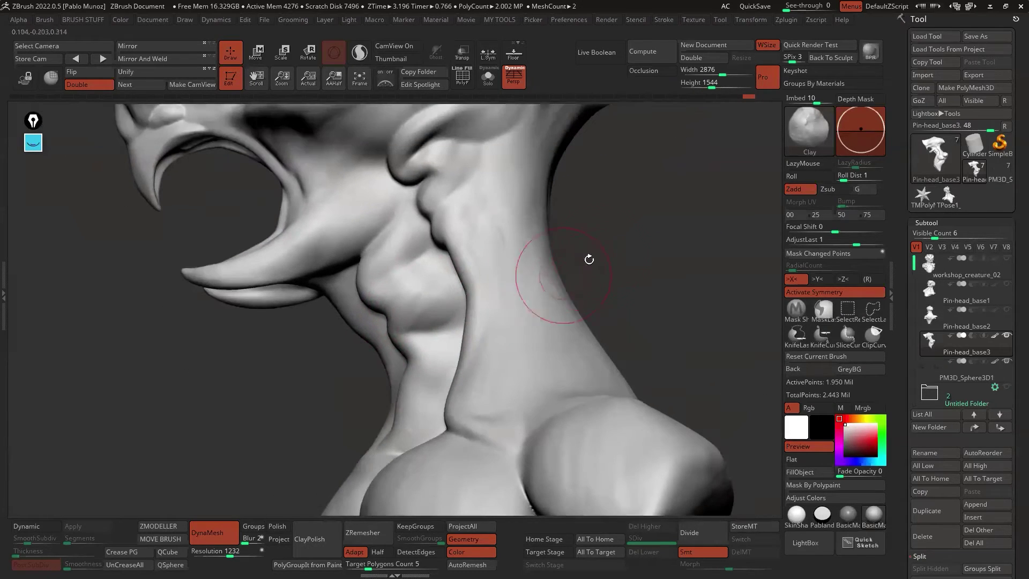
Switch to the Clean_BuildUp_A brush and build up the small fold below the ear where the rear tube begins.
key("b")
mouse_move(665, 404)
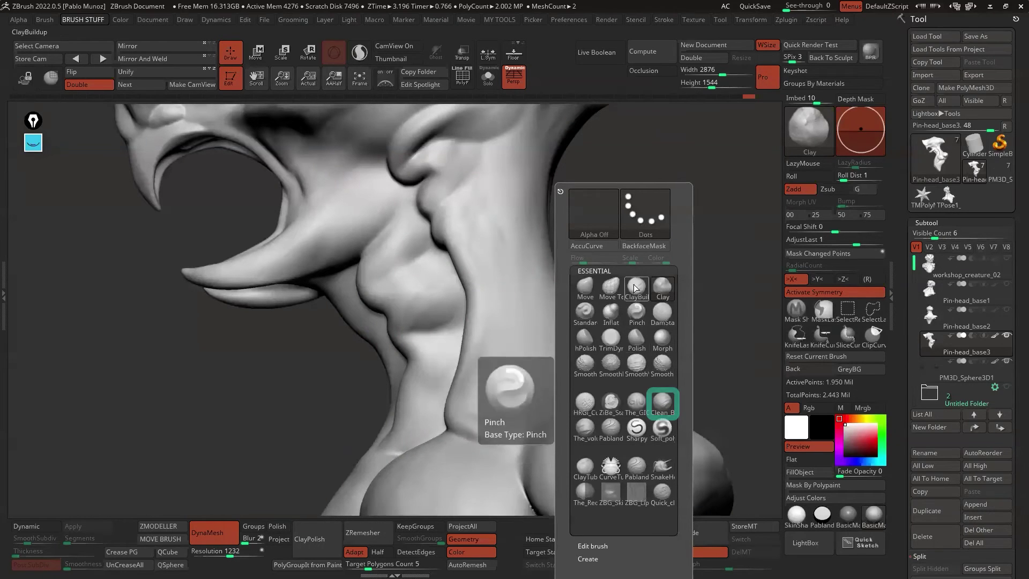
left_click(661, 405)
mouse_move(520, 264)
right_mouse_down()
mouse_move(475, 340)
mouse_move(471, 278)
right_mouse_up()
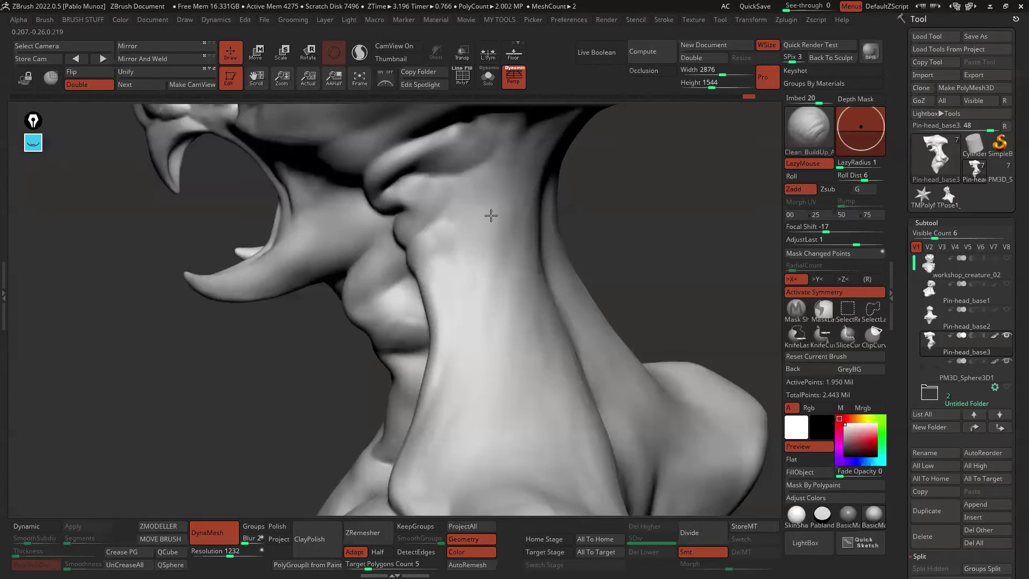
mouse_move(446, 237)
left_mouse_down()
mouse_move(492, 202)
mouse_move(487, 193)
left_mouse_up()
key("ctrl+z")
right_click_drag(480, 204, 472, 257, "alt")
key("space")
left_click_drag(484, 228, 472, 239)
right_click_drag(472, 240, 445, 281)
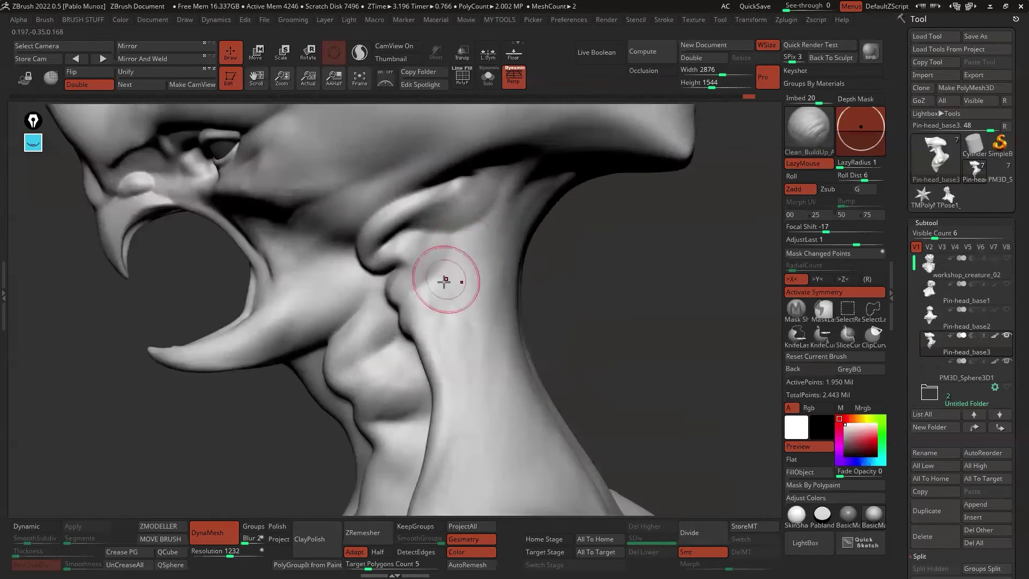
left_click_drag(444, 280, 428, 312)
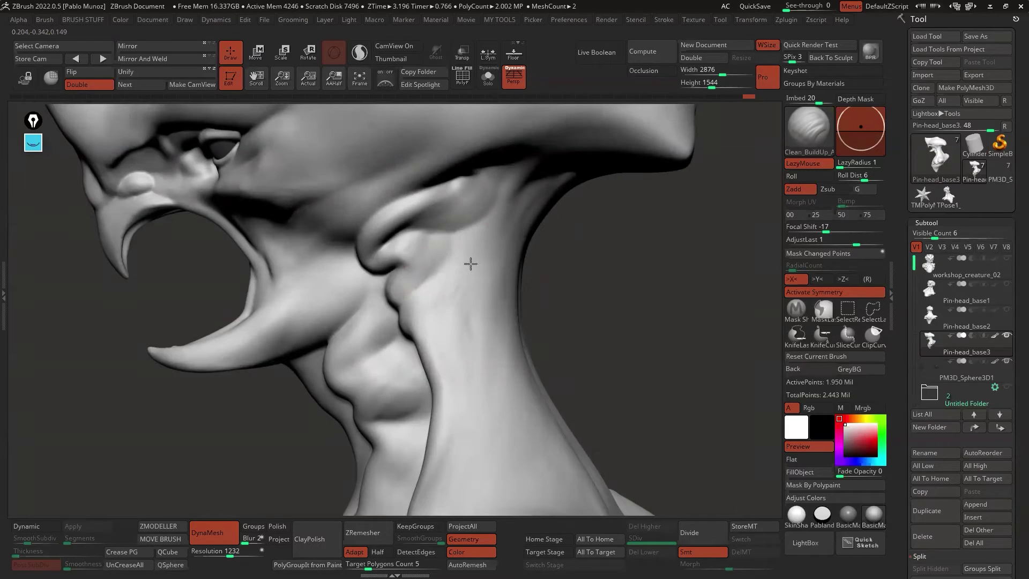
Smooth the neck below the ear fold and build up its surface toward the underside of the skull.
mouse_move(464, 253)
left_mouse_down("shift")
mouse_move(452, 307)
mouse_move(453, 292)
left_mouse_up("shift")
mouse_move(435, 237)
left_mouse_down()
mouse_move(418, 270)
mouse_move(449, 250)
left_mouse_up()
mouse_move(449, 250)
left_mouse_down("shift")
mouse_move(439, 259)
mouse_move(442, 237)
left_mouse_up("shift")
right_click_drag(442, 234, 440, 219)
mouse_move(428, 214)
left_mouse_down()
mouse_move(469, 187)
mouse_move(459, 226)
mouse_move(419, 234)
mouse_move(446, 212)
left_mouse_up()
mouse_move(479, 180)
left_mouse_down()
mouse_move(463, 186)
mouse_move(489, 215)
mouse_move(427, 239)
mouse_move(444, 240)
left_mouse_up()
left_click_drag(479, 186, 493, 202)
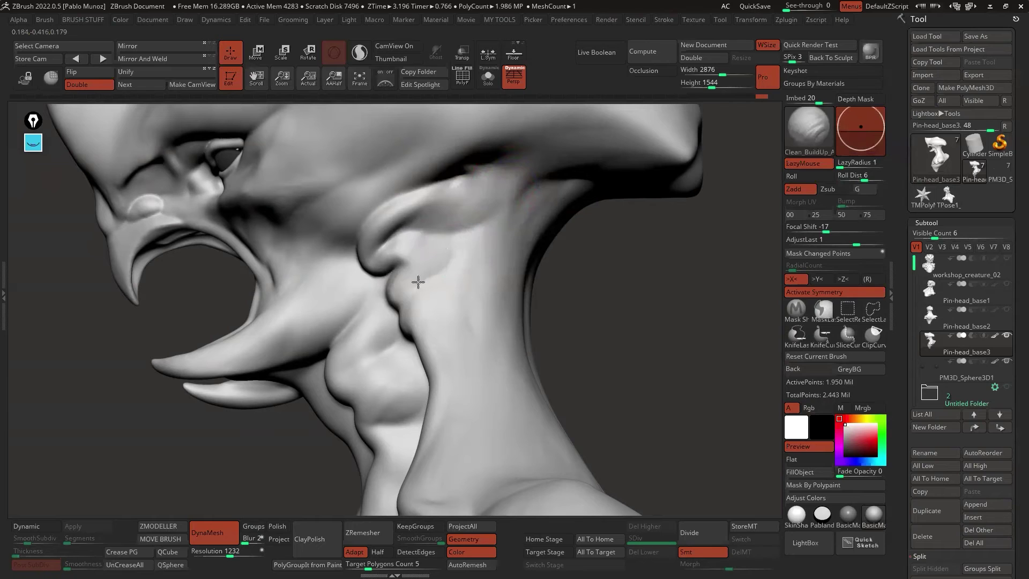
mouse_move(440, 238)
left_mouse_down()
mouse_move(464, 245)
mouse_move(435, 263)
left_mouse_up()
mouse_move(435, 262)
right_mouse_down()
mouse_move(470, 264)
mouse_move(467, 249)
mouse_move(496, 230)
mouse_move(440, 190)
right_mouse_up()
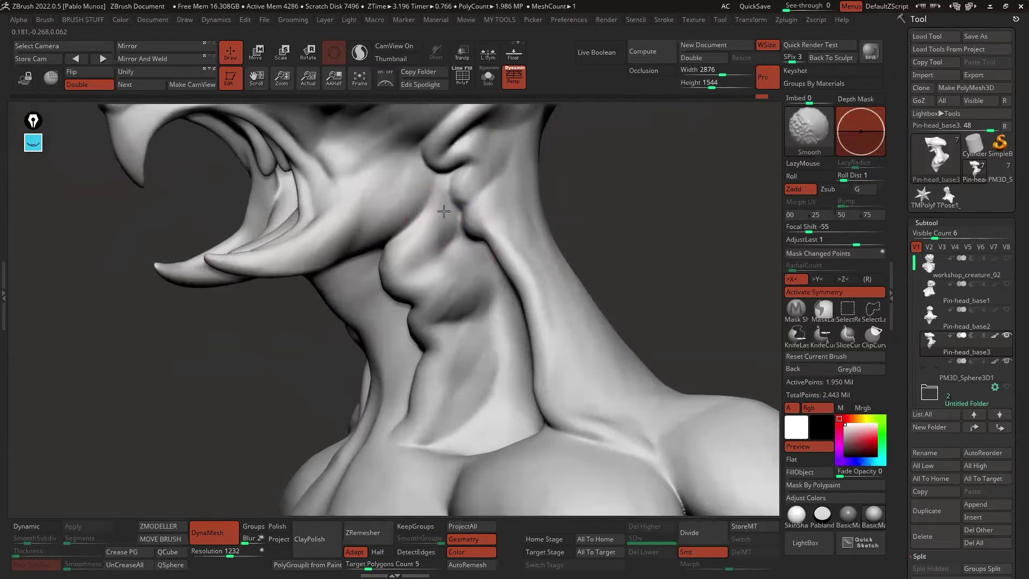
Smooth the top of the front neck folds and build up the area between them and the rear tube.
left_click_drag(446, 200, 464, 219, "shift")
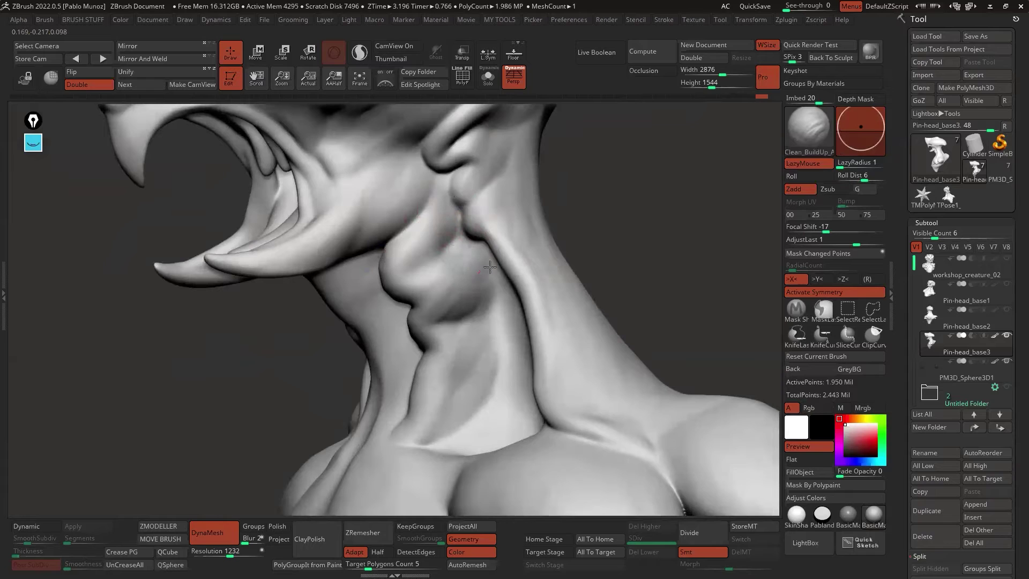
mouse_move(483, 274)
left_mouse_down()
mouse_move(471, 312)
mouse_move(482, 264)
mouse_move(485, 301)
mouse_move(465, 288)
left_mouse_up()
right_click_drag(477, 331, 486, 269, "alt")
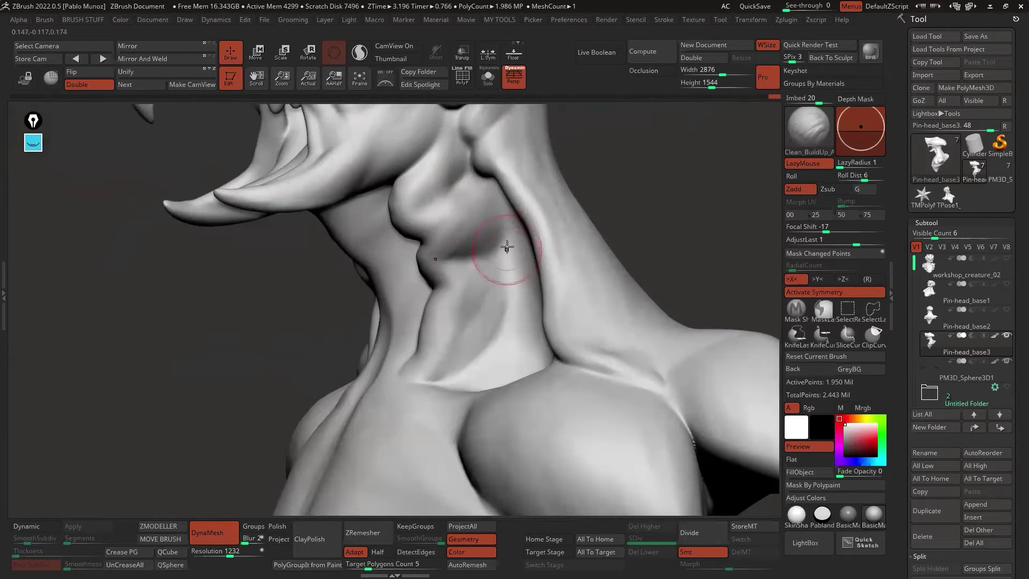
left_click_drag(509, 243, 500, 252)
right_click_drag(500, 253, 503, 241)
mouse_move(500, 274)
left_mouse_down()
mouse_move(457, 331)
mouse_move(483, 309)
left_mouse_up()
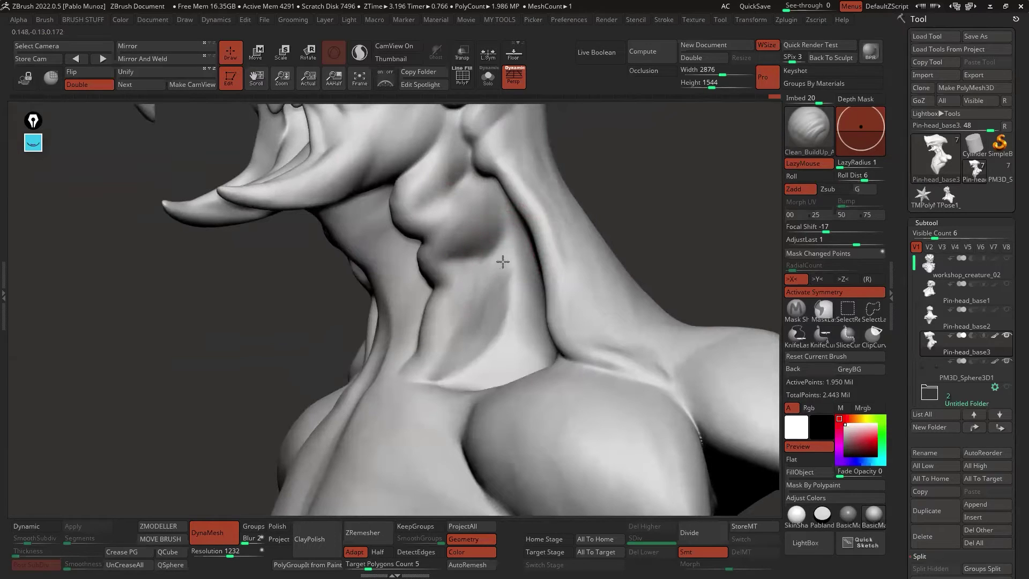
Smooth the front tube's lower fold and fill its transition into the base of the neck.
key("shift")
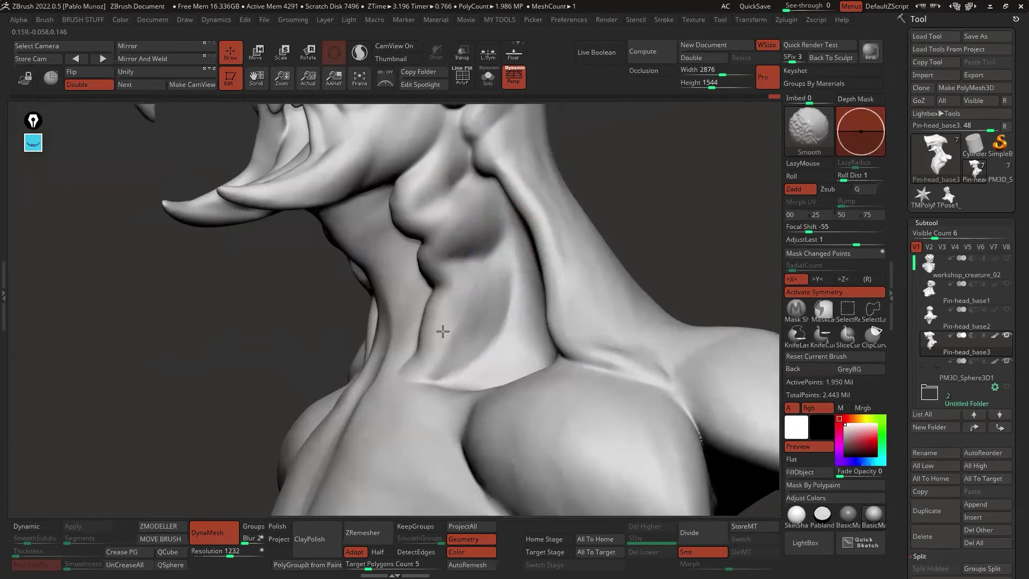
left_click_drag(457, 321, 498, 351, "shift")
mouse_move(498, 351)
right_mouse_down("ctrl")
mouse_move(499, 324)
mouse_move(503, 338)
mouse_move(512, 323)
right_mouse_up("ctrl")
left_click_drag(512, 322, 459, 372)
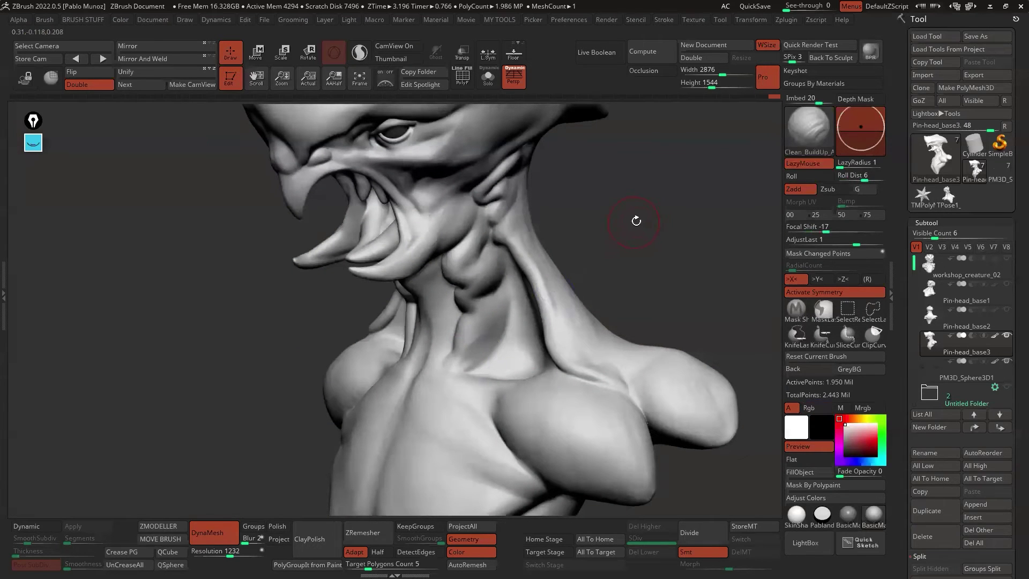
Try building rough ClayTubes patches on the chest and shoulders and cutting lines into the chest with DamStandard.
left_click(794, 137)
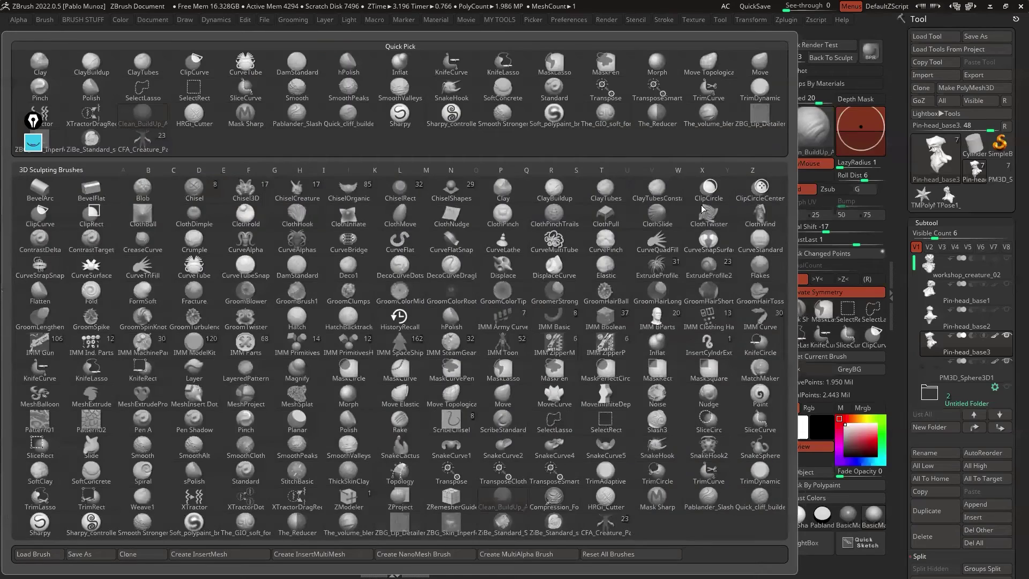
left_click(613, 194)
mouse_move(557, 334)
right_mouse_down()
mouse_move(518, 320)
mouse_move(536, 295)
right_mouse_up()
mouse_move(558, 290)
left_mouse_down()
mouse_move(487, 324)
mouse_move(528, 323)
mouse_move(531, 349)
mouse_move(499, 364)
mouse_move(484, 320)
mouse_move(482, 396)
mouse_move(517, 322)
mouse_move(515, 348)
mouse_move(562, 312)
mouse_move(553, 315)
left_mouse_up()
key("b")
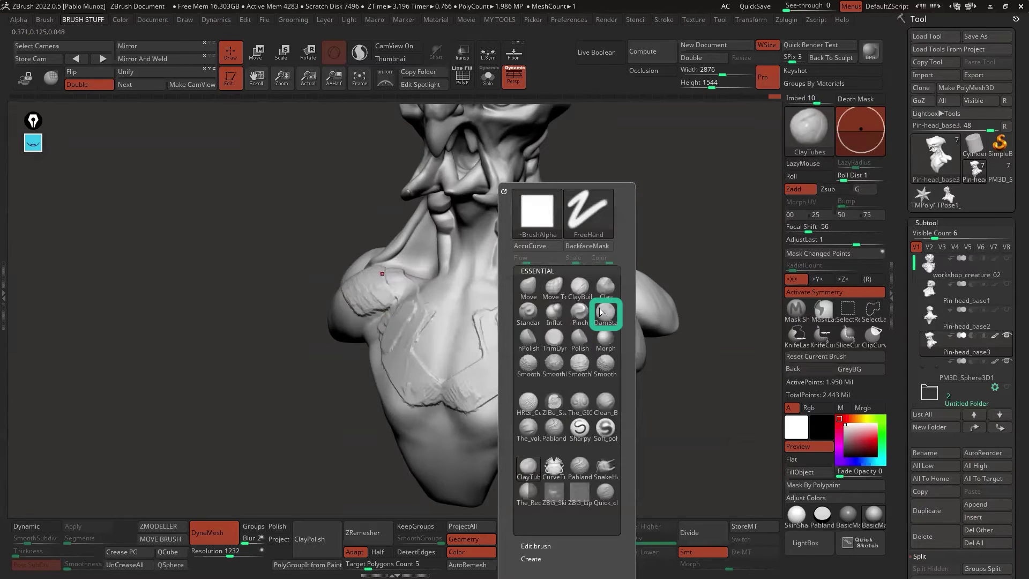
left_click(605, 315)
mouse_move(482, 354)
left_mouse_down()
mouse_move(443, 383)
mouse_move(508, 300)
mouse_move(464, 399)
left_mouse_up()
left_click_drag(571, 395, 585, 384)
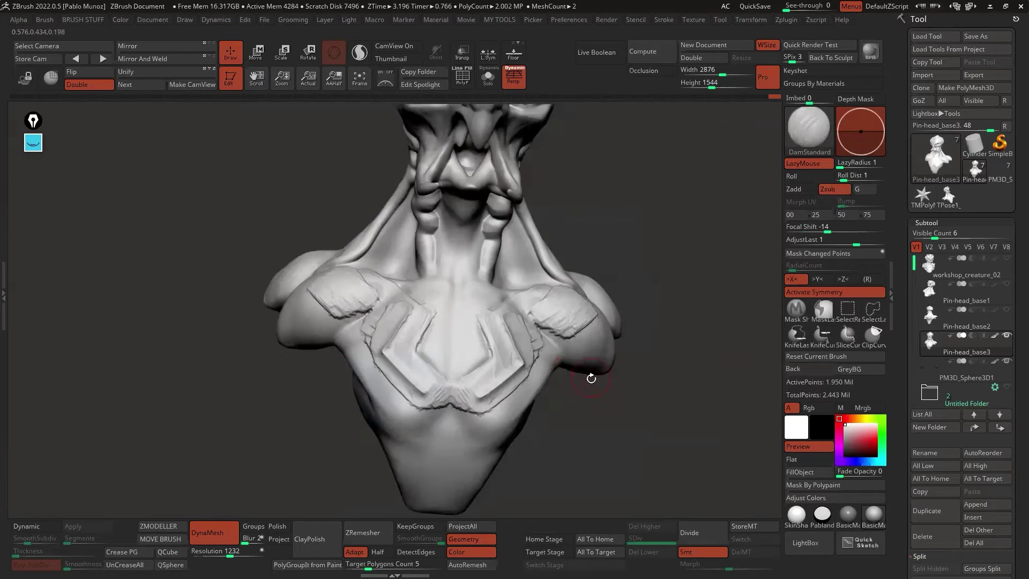
Undo the ClayTubes and DamStandard strokes on the chest and shoulders.
key("ctrl+z")
key("ctrl+z")
key("ctrl+z")
key("ctrl+z")
key("ctrl+z")
key("ctrl+z")
key("ctrl+z")
key("ctrl+z")
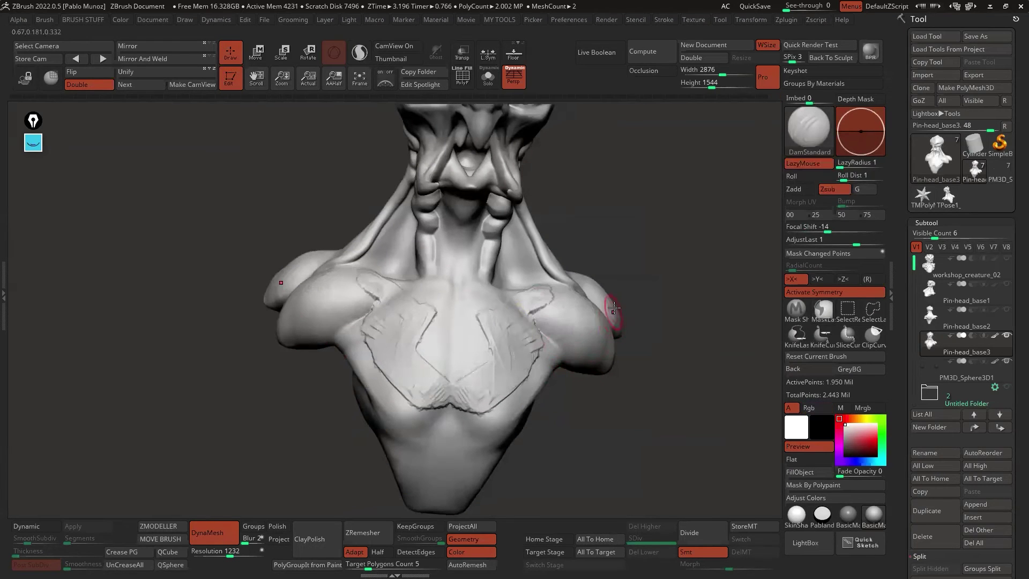
Return to the Clean_BuildUp_A brush and refine and smooth the rounded lobes of the front neck tubes.
left_click_drag(669, 209, 613, 234)
key("b")
left_click(605, 289)
mouse_move(473, 284)
left_mouse_down()
mouse_move(464, 322)
mouse_move(430, 336)
left_mouse_up()
mouse_move(449, 310)
right_mouse_down("ctrl")
mouse_move(445, 329)
mouse_move(428, 318)
mouse_move(443, 244)
right_mouse_up("ctrl")
key("ctrl+z")
key("shift")
left_click_drag(446, 241, 452, 229, "shift")
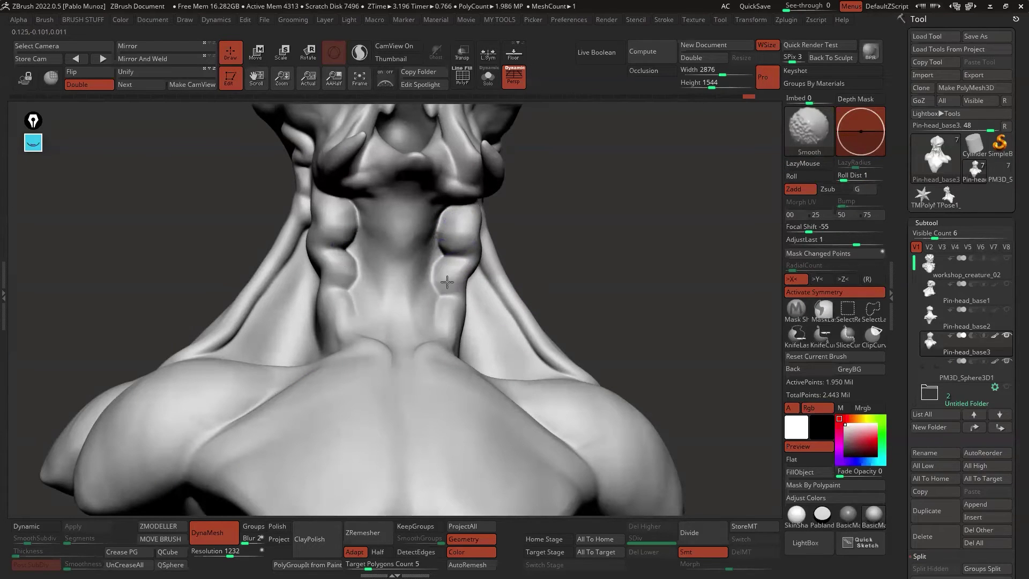
mouse_move(461, 252)
right_mouse_down()
mouse_move(459, 220)
mouse_move(481, 209)
right_mouse_up()
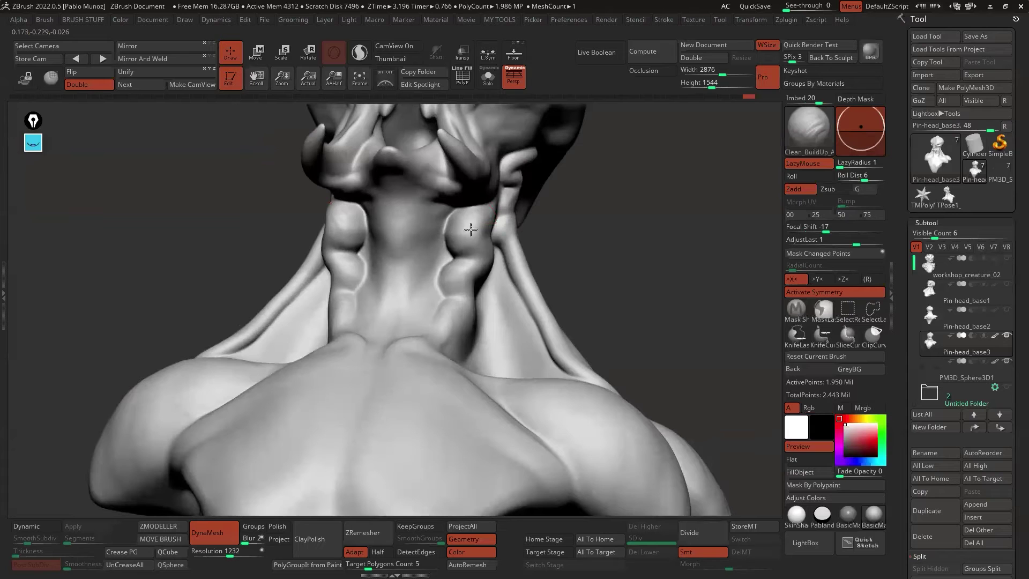
key("shift")
key("shift")
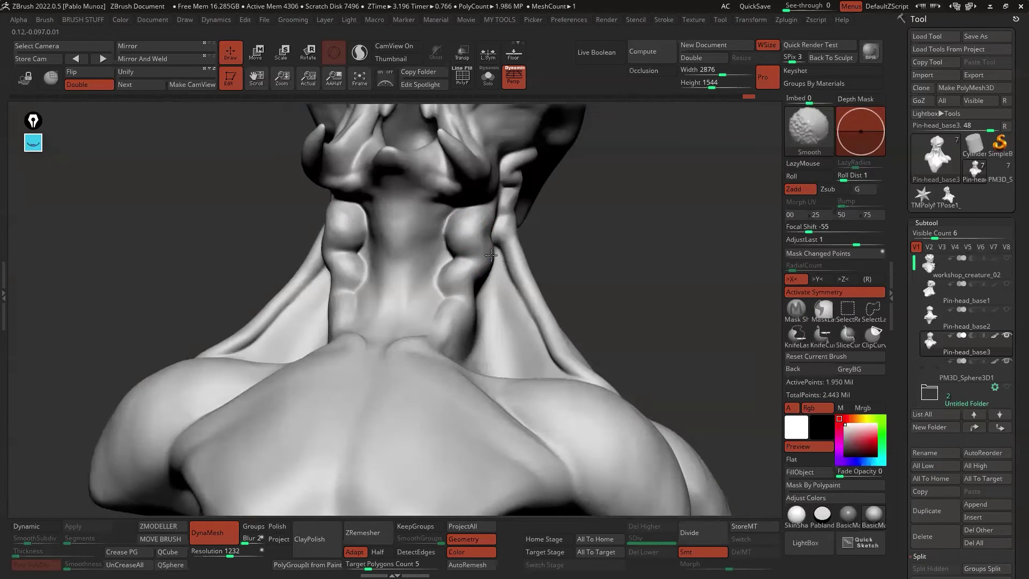
Switch to the Move brush and adjust the throat and neck silhouette from several sides.
right_click_drag(492, 253, 459, 338)
right_click(459, 337)
mouse_move(527, 303)
right_mouse_down("ctrl")
mouse_move(535, 256)
mouse_move(615, 275)
mouse_move(518, 216)
mouse_move(553, 311)
right_mouse_up("ctrl")
right_click_drag(591, 395, 576, 386)
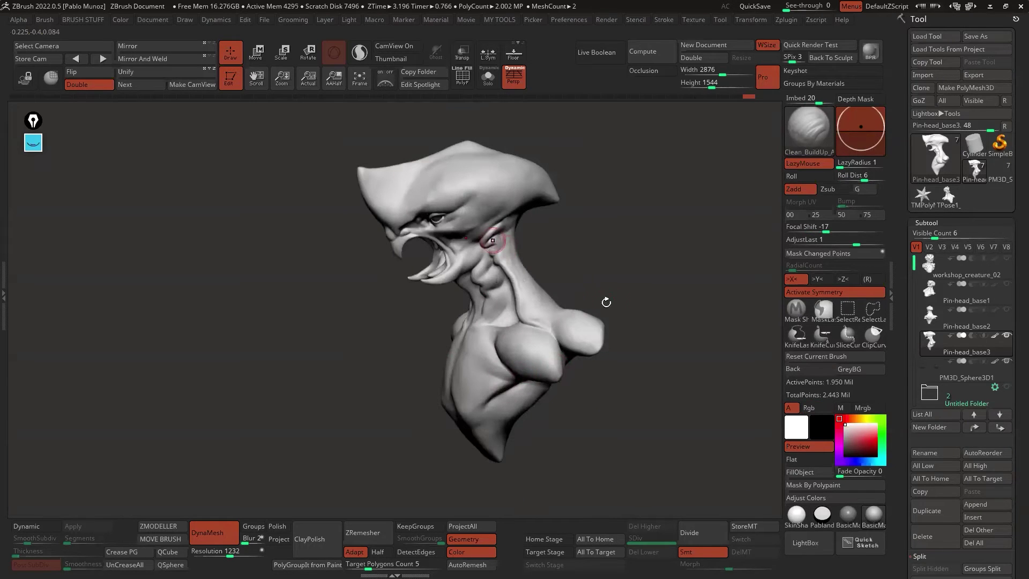
mouse_move(617, 301)
right_mouse_down()
mouse_move(569, 316)
mouse_move(589, 329)
mouse_move(582, 341)
mouse_move(558, 319)
mouse_move(562, 310)
mouse_move(433, 257)
mouse_move(559, 280)
mouse_move(589, 305)
mouse_move(413, 315)
mouse_move(536, 266)
mouse_move(571, 271)
mouse_move(506, 320)
right_mouse_up()
key("space")
left_click(515, 285)
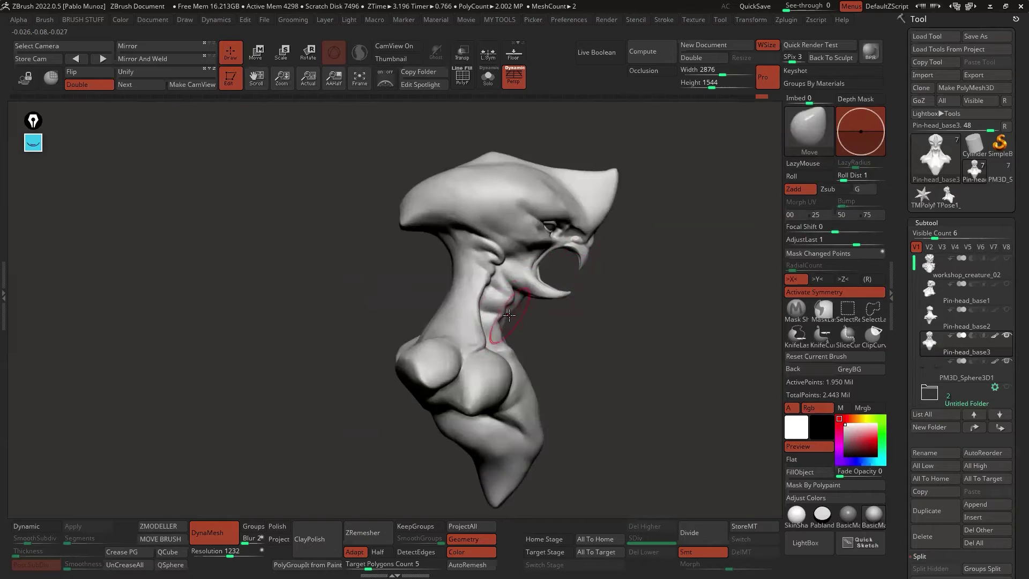
right_click_drag(509, 268, 520, 290)
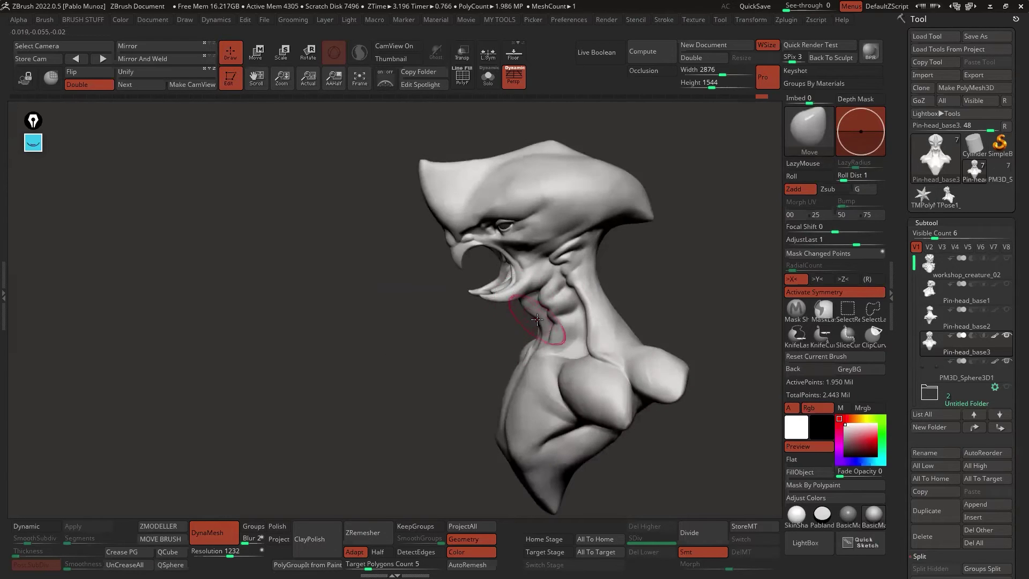
right_click_drag(538, 322, 584, 326)
left_click_drag(602, 311, 589, 301)
right_click_drag(588, 300, 538, 230)
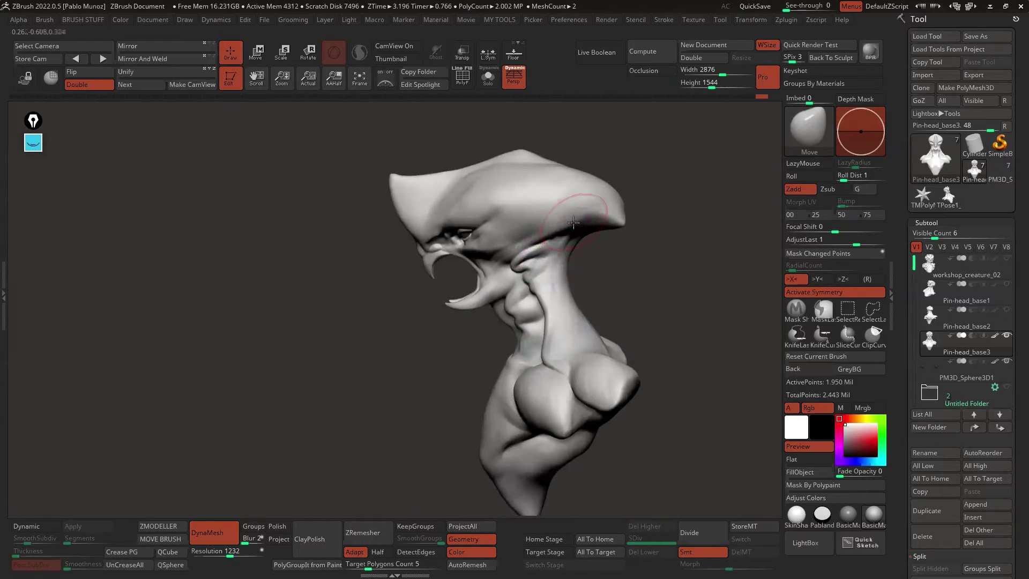
right_click_drag(629, 259, 582, 310)
key("space")
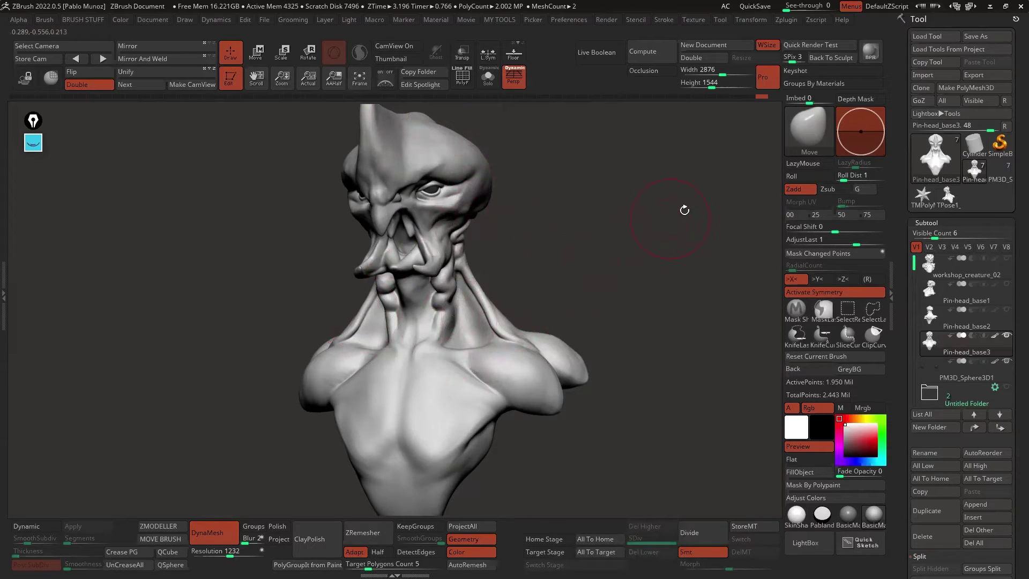
Switch to the Blob brush, enable Sculptris Pro and adjust the brush for sculpting bumps.
left_click(796, 140)
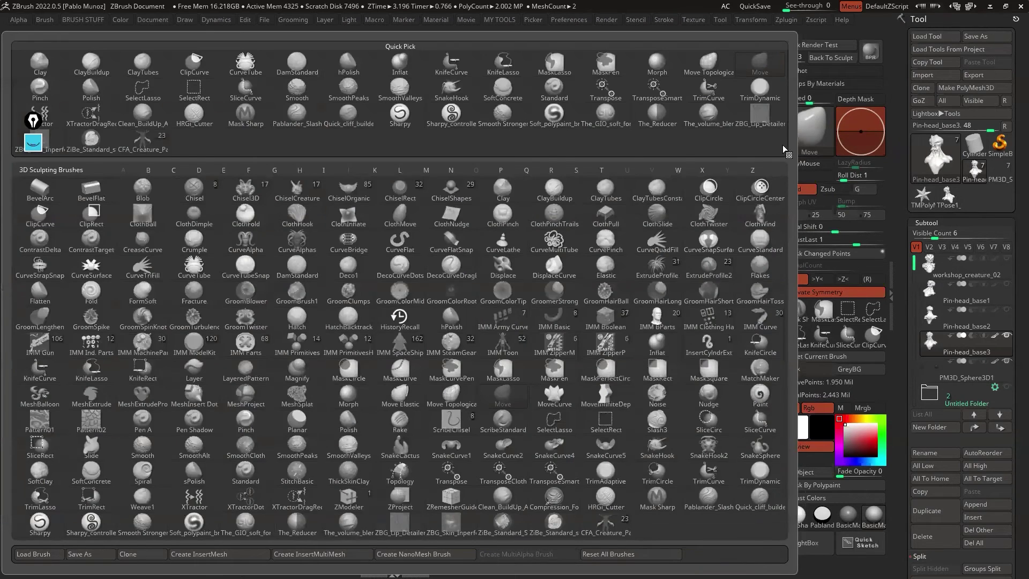
left_click(143, 189)
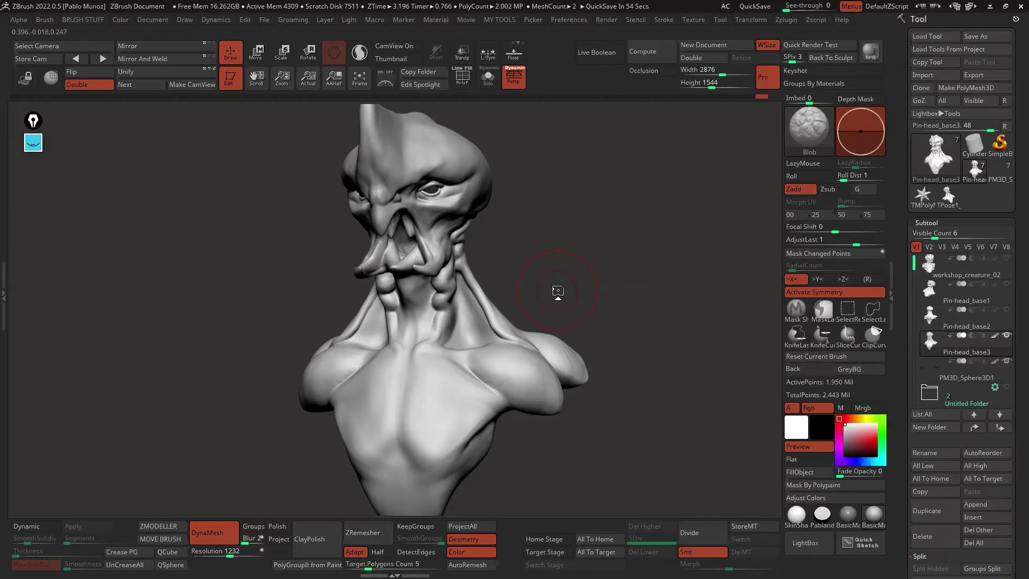
left_click(359, 52)
key("space")
left_click_drag(569, 223, 547, 227)
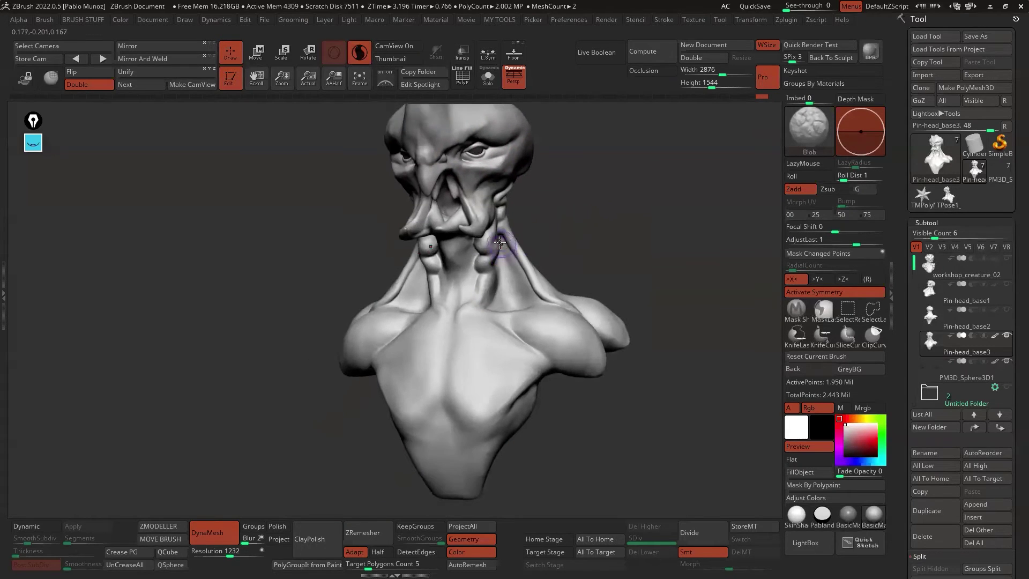
Try Blob strokes on the rounded neck lobes from the back and sides.
right_click_drag(500, 239, 502, 203)
left_click_drag(536, 217, 480, 190)
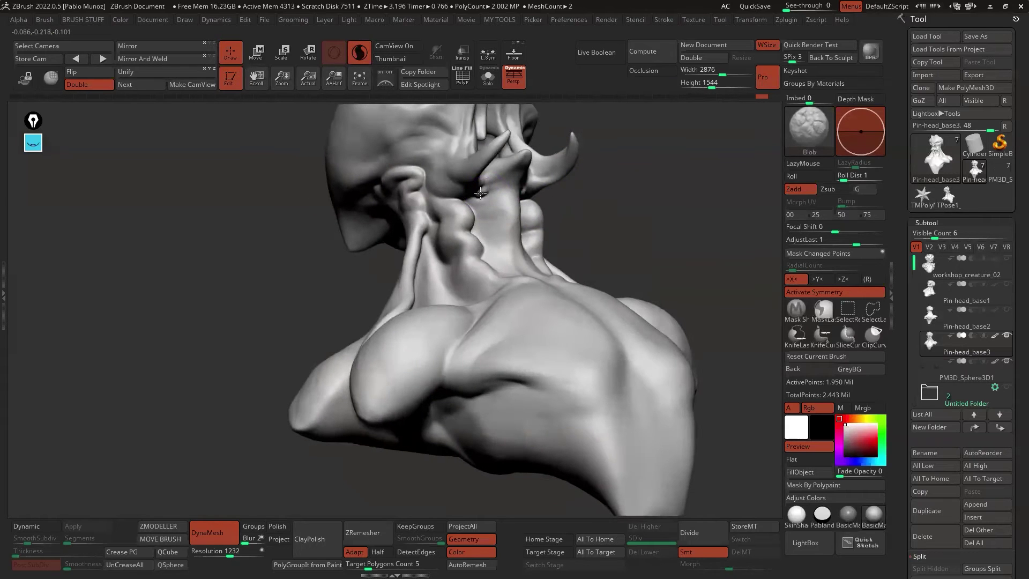
key("ctrl+z")
right_click_drag(509, 191, 461, 195)
mouse_move(546, 196)
right_mouse_down()
mouse_move(541, 188)
mouse_move(537, 198)
right_mouse_up()
left_click_drag(537, 197, 533, 188)
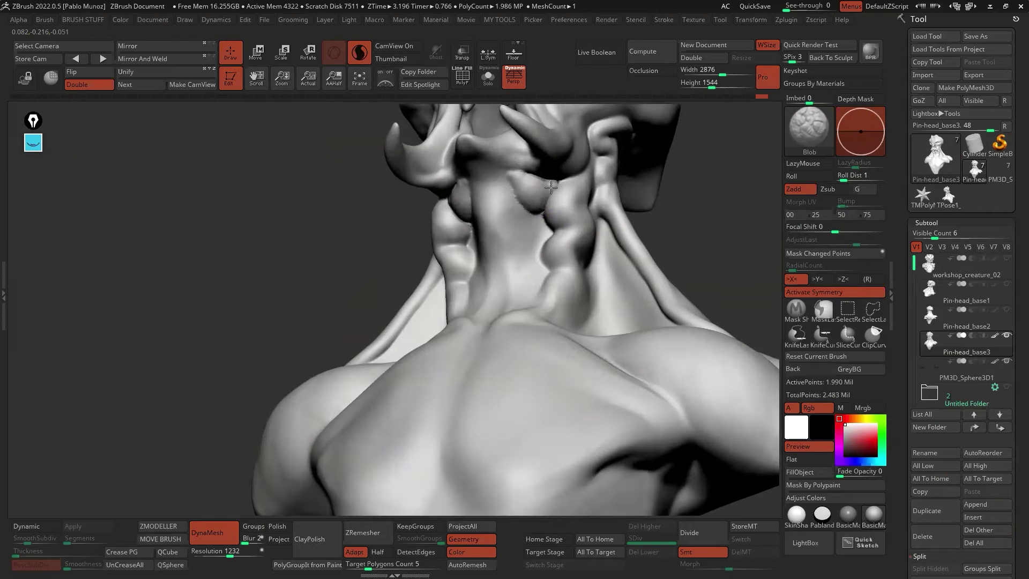
left_click_drag(551, 187, 554, 191)
right_click_drag(518, 191, 556, 198)
mouse_move(555, 226)
left_mouse_down()
mouse_move(553, 207)
mouse_move(561, 231)
left_mouse_up()
right_click_drag(568, 225, 632, 227)
left_click_drag(562, 231, 570, 238)
right_click_drag(618, 221, 563, 189)
left_click_drag(566, 232, 570, 234)
right_click_drag(587, 260, 487, 363)
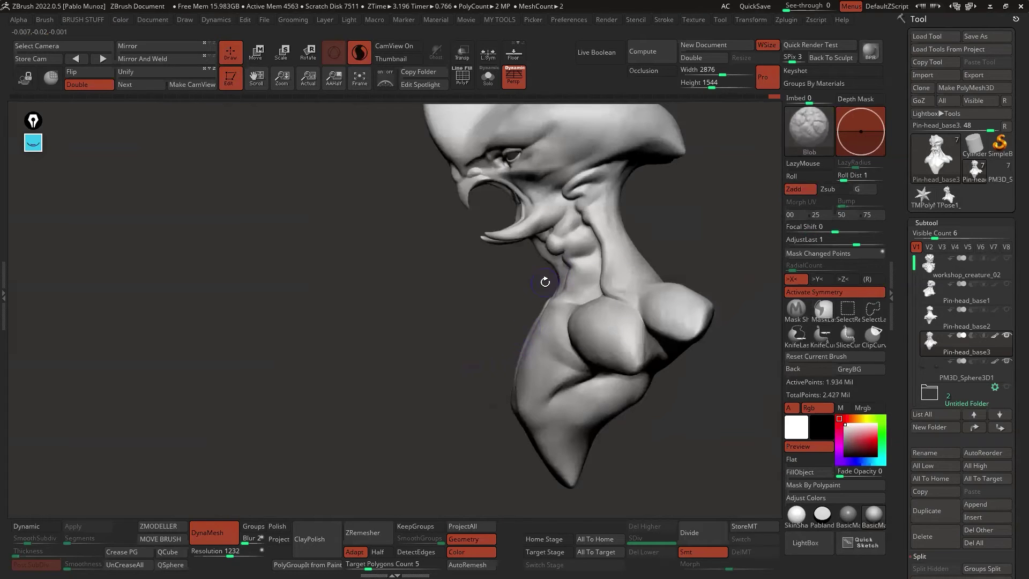
left_click_drag(545, 278, 536, 280, "ctrl")
Build a cluster of small Blob bumps on the cheek behind the mouth, running back under the skull's edge.
mouse_move(533, 280)
right_mouse_down()
mouse_move(580, 248)
mouse_move(547, 290)
right_mouse_up()
right_click_drag(545, 232, 531, 282, "alt")
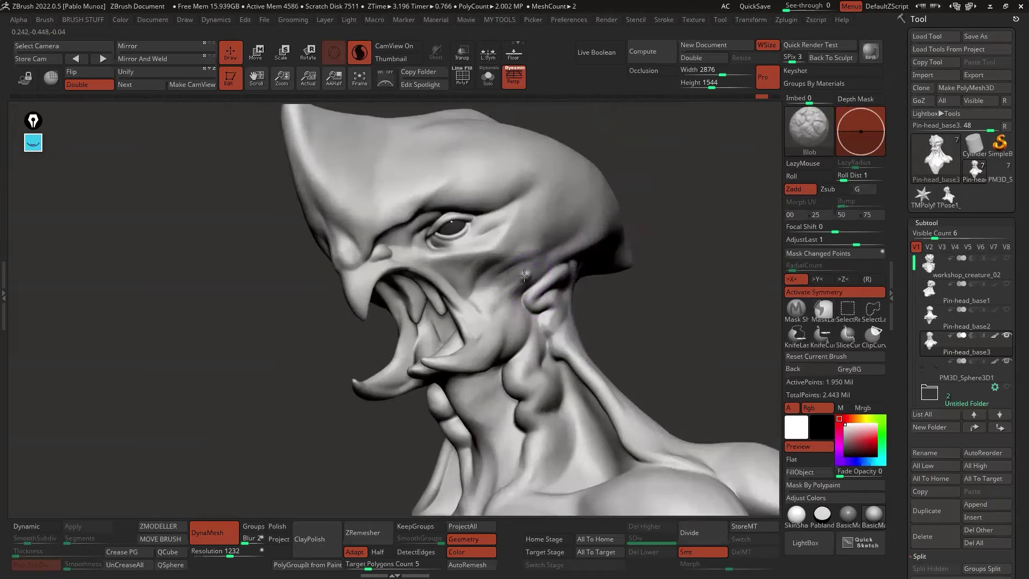
left_click_drag(524, 263, 515, 274)
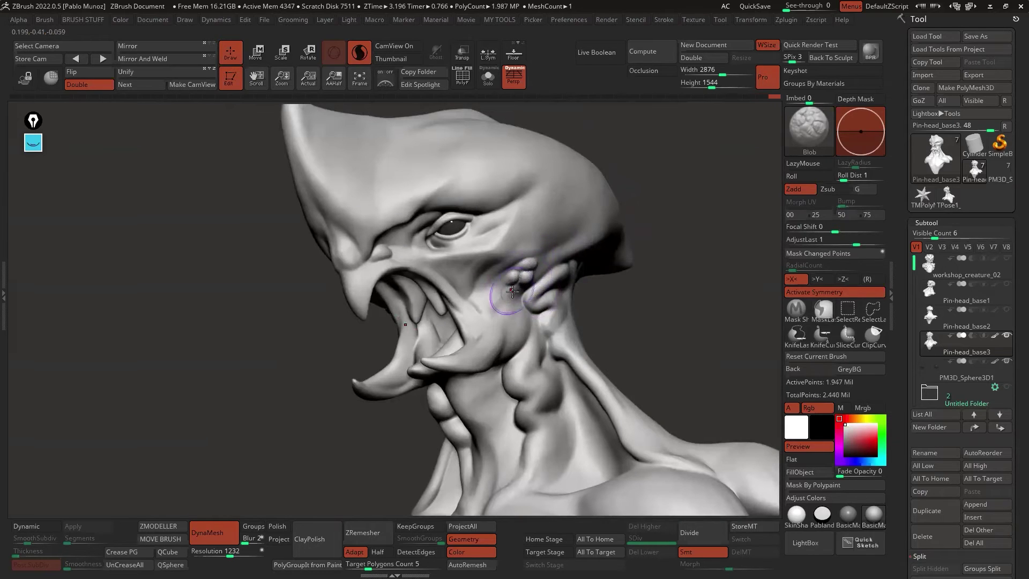
right_click_drag(513, 304, 482, 300)
left_click_drag(544, 280, 555, 268)
mouse_move(568, 311)
right_mouse_down("ctrl")
mouse_move(595, 343)
mouse_move(571, 289)
mouse_move(551, 294)
mouse_move(581, 279)
mouse_move(552, 260)
mouse_move(531, 203)
right_mouse_up("ctrl")
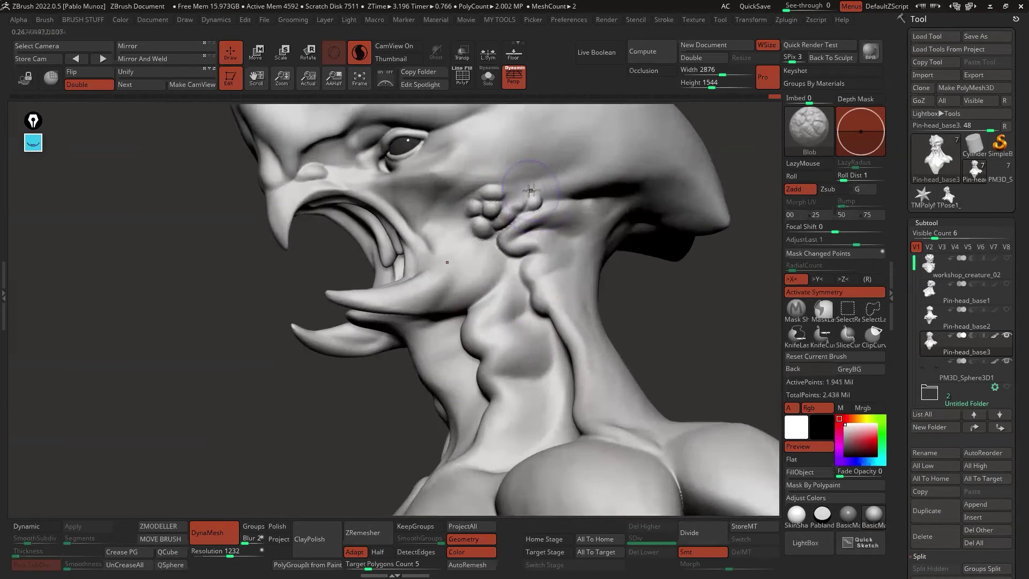
left_click_drag(528, 194, 567, 198)
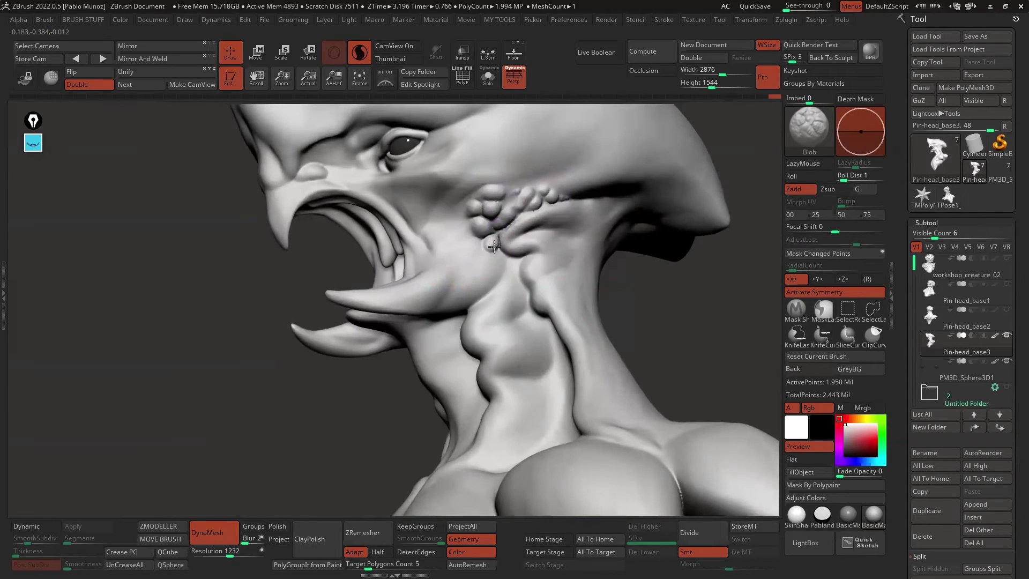
Add a trail of Blob bumps from behind the jaw down the upper part of the rear neck cord.
left_click_drag(495, 257, 539, 253)
left_click(547, 251)
right_click_drag(553, 273, 575, 274)
left_click(531, 273)
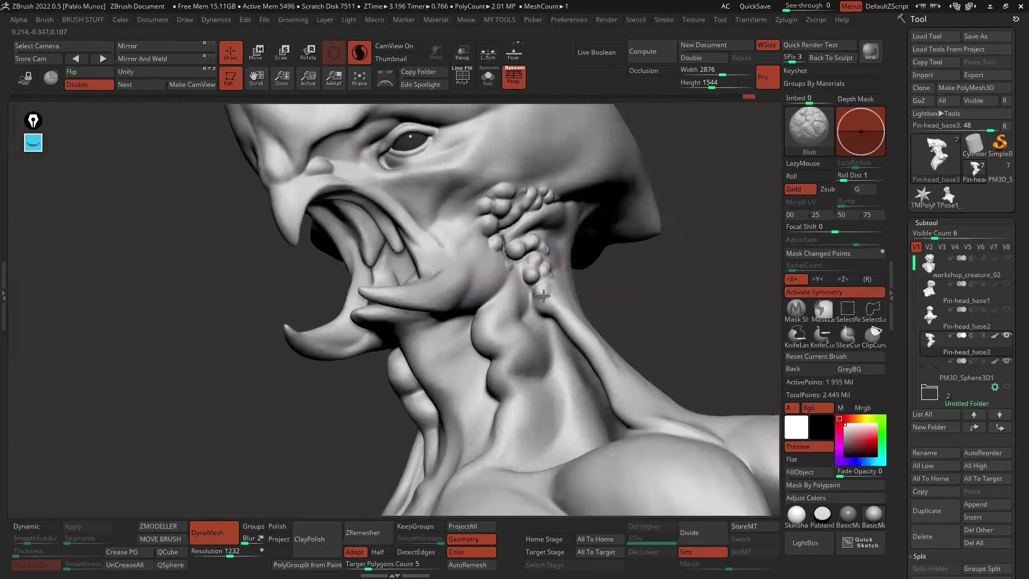
left_click_drag(542, 294, 586, 342)
right_click_drag(586, 342, 600, 294)
Break up the uppermost lobe of the front neck tube with a cluster of Blob bumps.
mouse_move(505, 259)
left_mouse_down()
mouse_move(519, 285)
mouse_move(501, 292)
left_mouse_up()
right_click_drag(502, 291, 542, 289)
left_click_drag(475, 290, 520, 311)
right_click_drag(525, 331, 466, 339)
right_click_drag(558, 340, 556, 331)
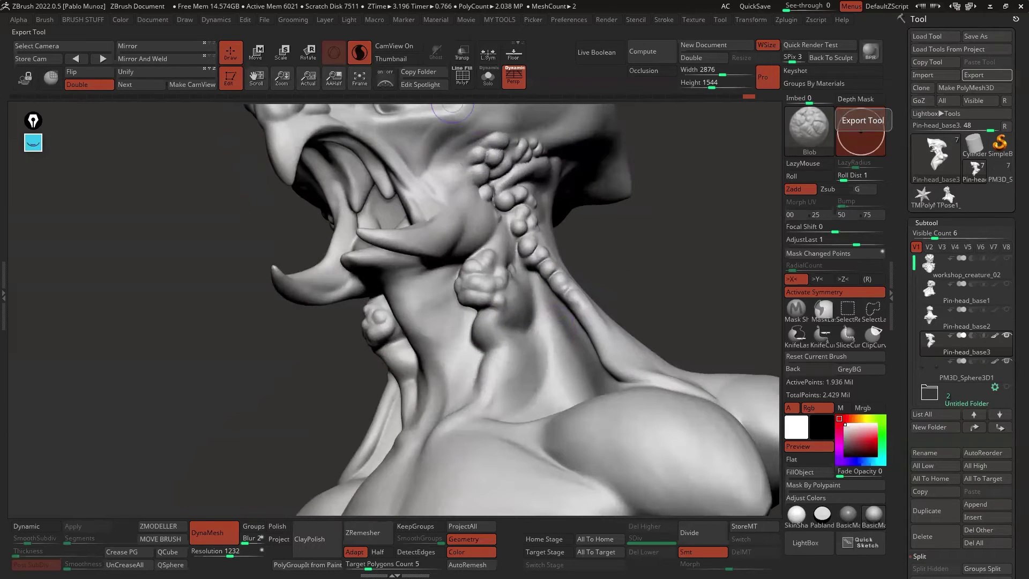
Bring up the cassowary reference beside the bust and examine the wattles on its neck against the sculpt.
right_click_drag(1, 472, 184, 390)
scroll(184, 390, "up", 5)
middle_click_drag(195, 150, 171, 201)
scroll(171, 200, "up", 3)
scroll(171, 200, "up", 3)
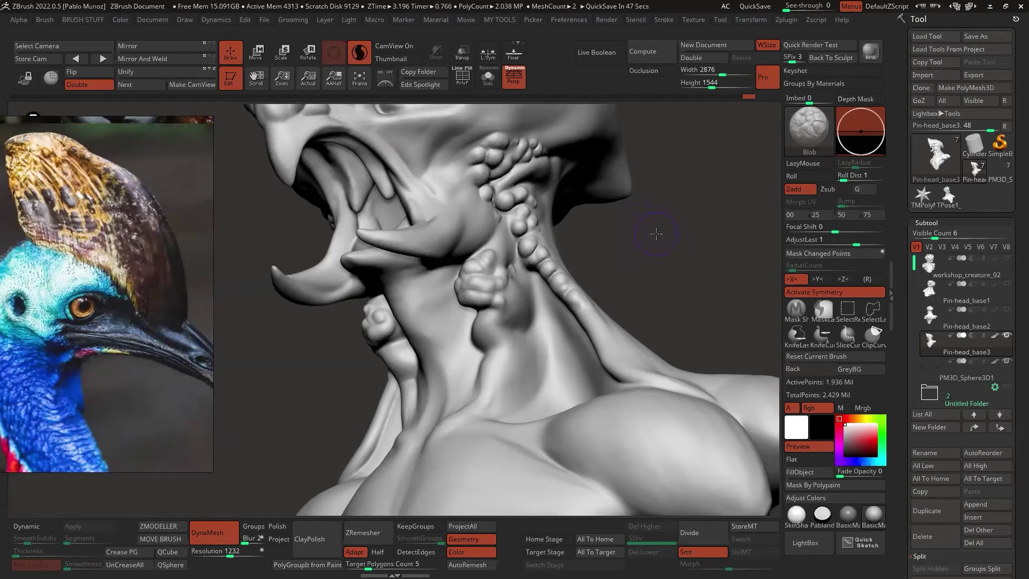
right_click_drag(654, 230, 580, 217)
left_click_drag(580, 217, 483, 194)
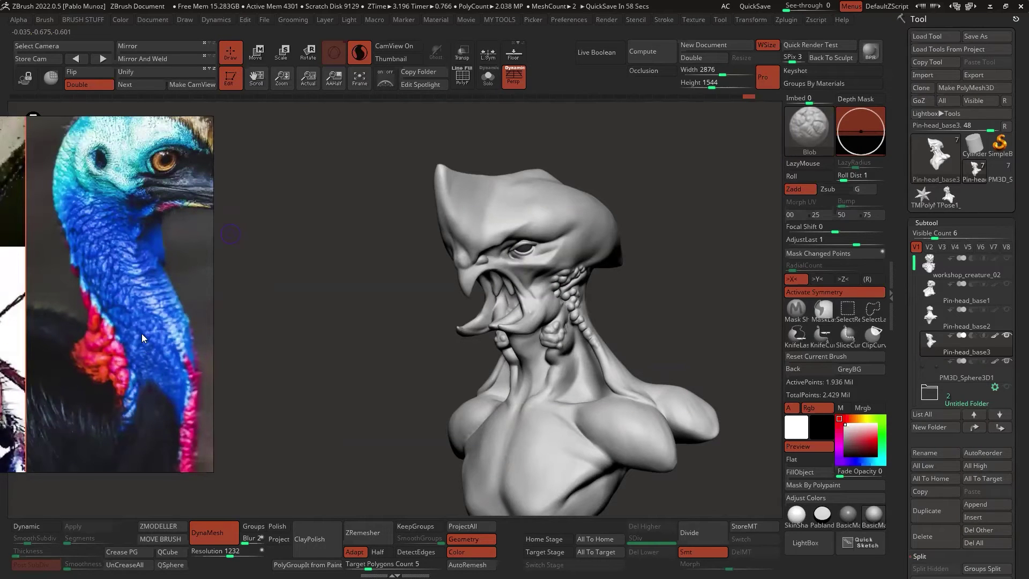
Spread wattle-like Blob bumps over the upper and middle lobes of the front neck tube.
mouse_move(642, 303)
left_mouse_down()
mouse_move(616, 324)
mouse_move(567, 284)
mouse_move(557, 252)
mouse_move(495, 280)
mouse_move(468, 275)
mouse_move(492, 269)
mouse_move(493, 287)
left_mouse_up()
right_click_drag(502, 276, 467, 286)
mouse_move(472, 307)
left_mouse_down()
mouse_move(524, 279)
mouse_move(478, 272)
left_mouse_up()
left_click_drag(483, 228, 492, 208)
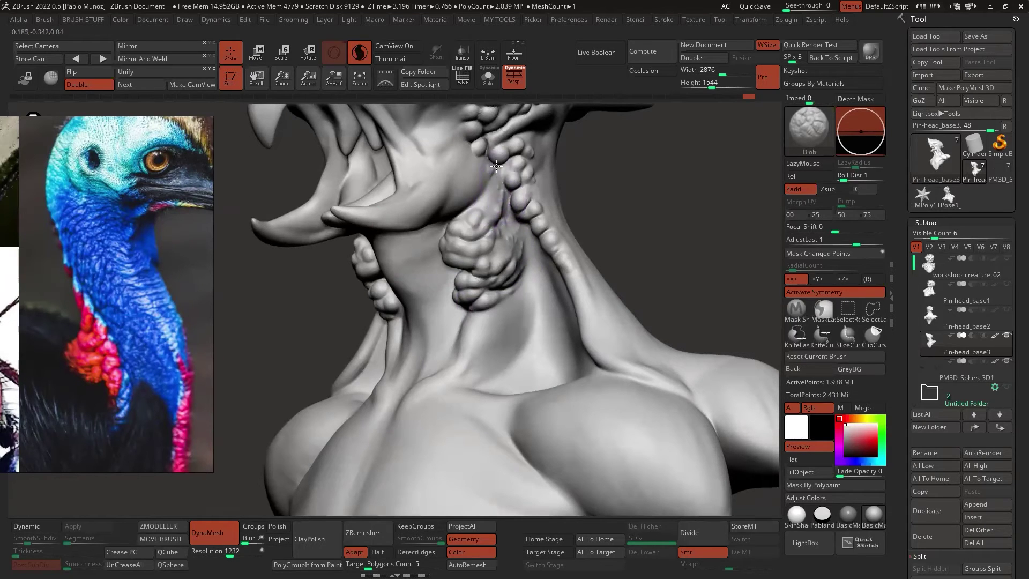
right_click_drag(476, 210, 488, 196)
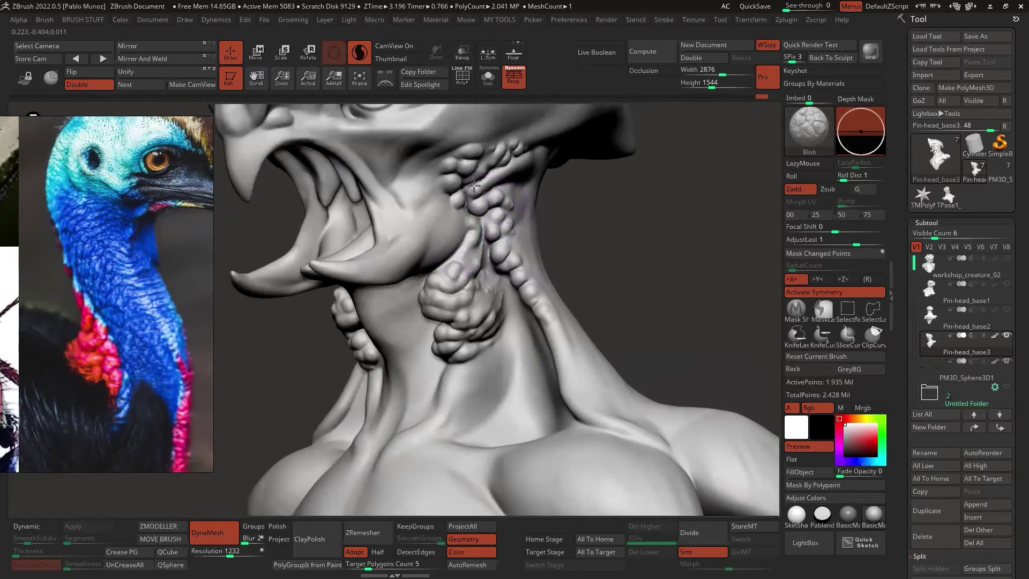
Thicken the bump cluster behind the jaw and widen it over the side of the upper neck.
left_click_drag(472, 188, 485, 186)
right_click_drag(484, 186, 467, 178)
mouse_move(492, 188)
left_mouse_down()
mouse_move(508, 165)
mouse_move(522, 185)
mouse_move(513, 204)
left_mouse_up()
right_click_drag(511, 180, 499, 208)
mouse_move(535, 230)
left_mouse_down()
mouse_move(479, 266)
mouse_move(472, 287)
mouse_move(489, 318)
mouse_move(523, 310)
left_mouse_up()
right_click_drag(501, 338, 522, 275, "alt")
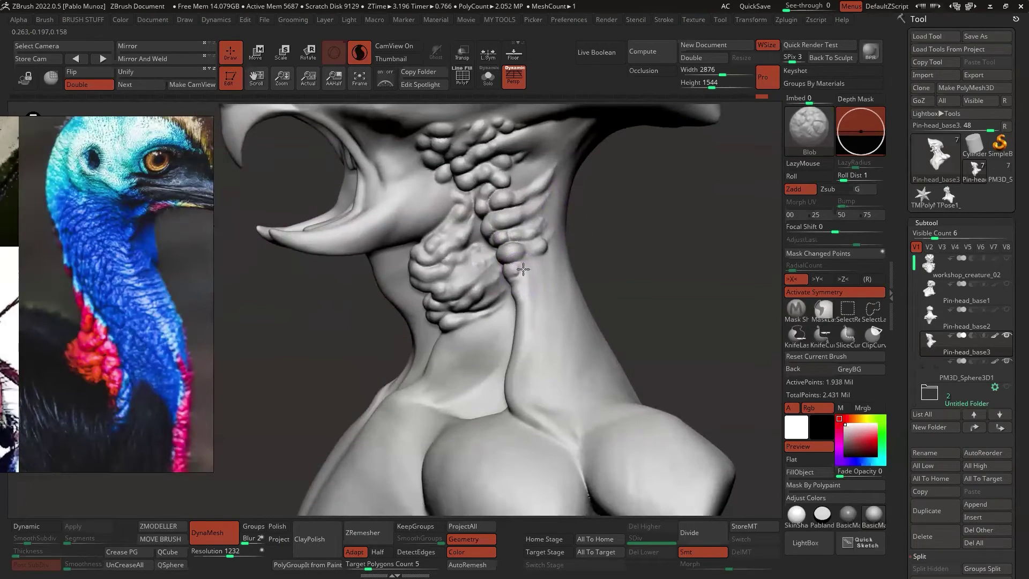
Continue the Blob bumps down the middle of the rear neck cord and onto the adjacent front lobe.
mouse_move(523, 286)
left_mouse_down()
mouse_move(534, 278)
mouse_move(535, 293)
left_mouse_up()
right_click_drag(524, 303, 569, 283)
left_click_drag(535, 310, 523, 317)
right_click_drag(476, 303, 507, 298)
left_click_drag(503, 288, 490, 296)
right_click_drag(484, 317, 474, 279)
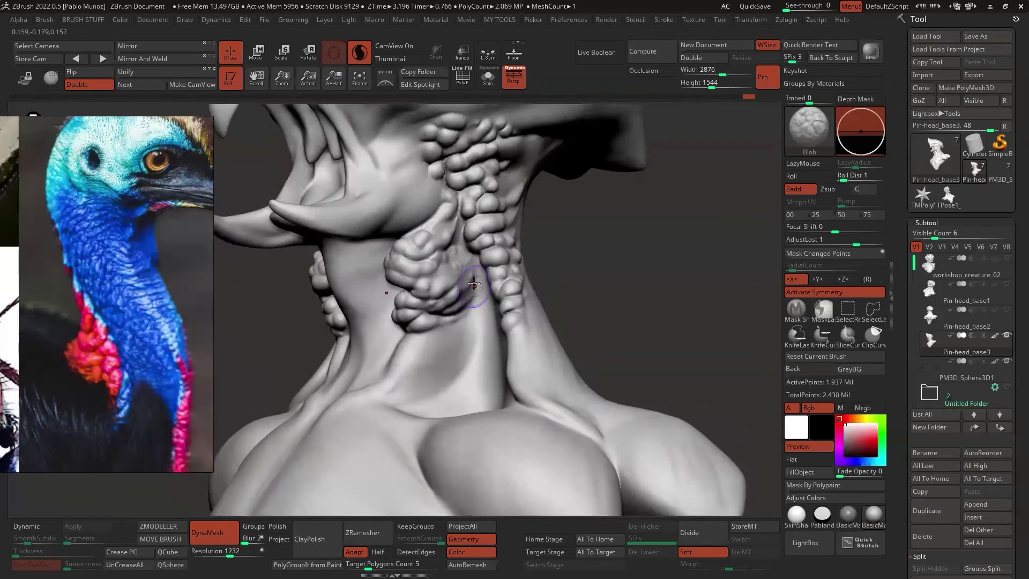
Cover the lower lobes of the front neck tube with overlapping Blob bumps.
right_click_drag(452, 322, 483, 281, "alt")
mouse_move(502, 272)
left_mouse_down()
mouse_move(432, 301)
mouse_move(499, 307)
left_mouse_up()
right_click_drag(457, 333, 492, 298)
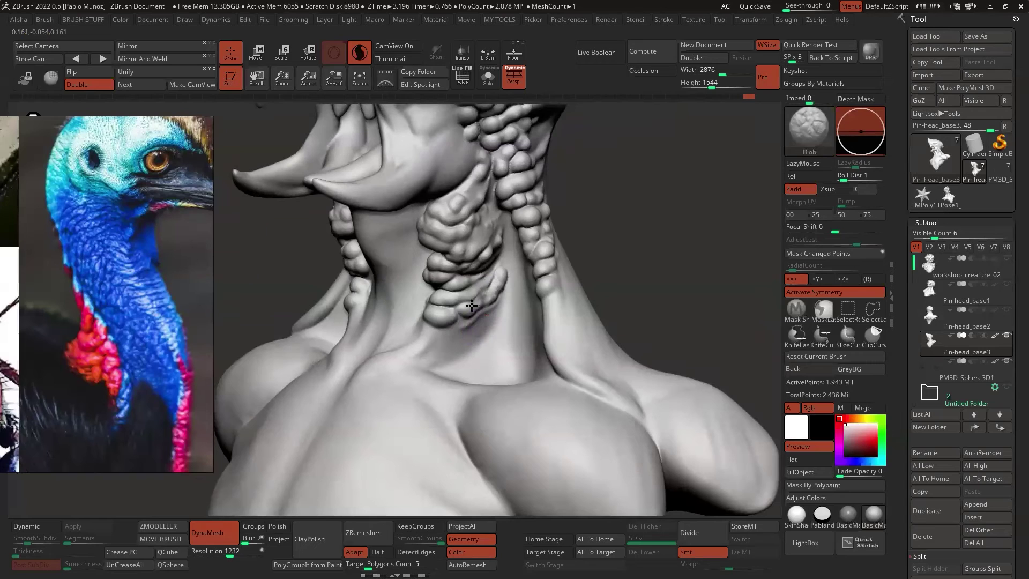
mouse_move(480, 319)
left_mouse_down()
mouse_move(428, 329)
mouse_move(421, 352)
mouse_move(393, 355)
mouse_move(377, 374)
left_mouse_up()
Extend the front tube's bumps to its base and split them into small branches at the collarbone.
right_click_drag(391, 365, 512, 300)
mouse_move(498, 244)
right_mouse_down()
mouse_move(486, 257)
mouse_move(490, 273)
right_mouse_up()
left_click_drag(492, 275, 500, 318)
right_click_drag(552, 295, 504, 321)
left_click_drag(498, 315, 496, 324)
mouse_move(549, 290)
right_mouse_down()
mouse_move(502, 289)
mouse_move(536, 286)
right_mouse_up()
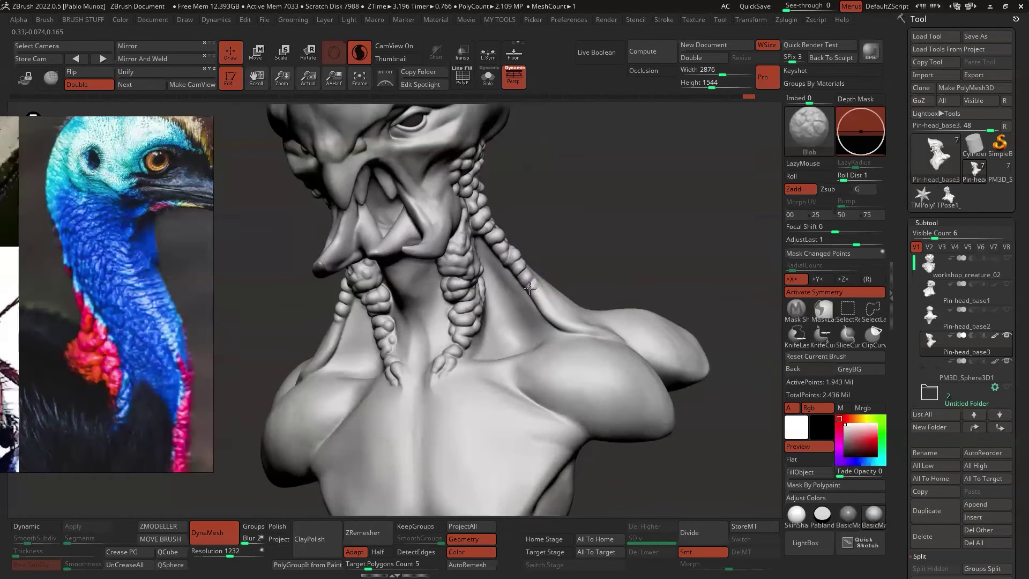
Carry the Blob bumps down the lower rear neck cord towards the shoulder.
left_click_drag(536, 283, 537, 292)
right_click_drag(551, 300, 591, 295)
left_click_drag(543, 294, 548, 307)
mouse_move(574, 303)
right_mouse_down()
mouse_move(499, 298)
mouse_move(546, 306)
mouse_move(536, 300)
right_mouse_up()
mouse_move(552, 283)
left_mouse_down()
mouse_move(550, 294)
mouse_move(542, 247)
left_mouse_up()
right_click_drag(543, 246, 558, 230)
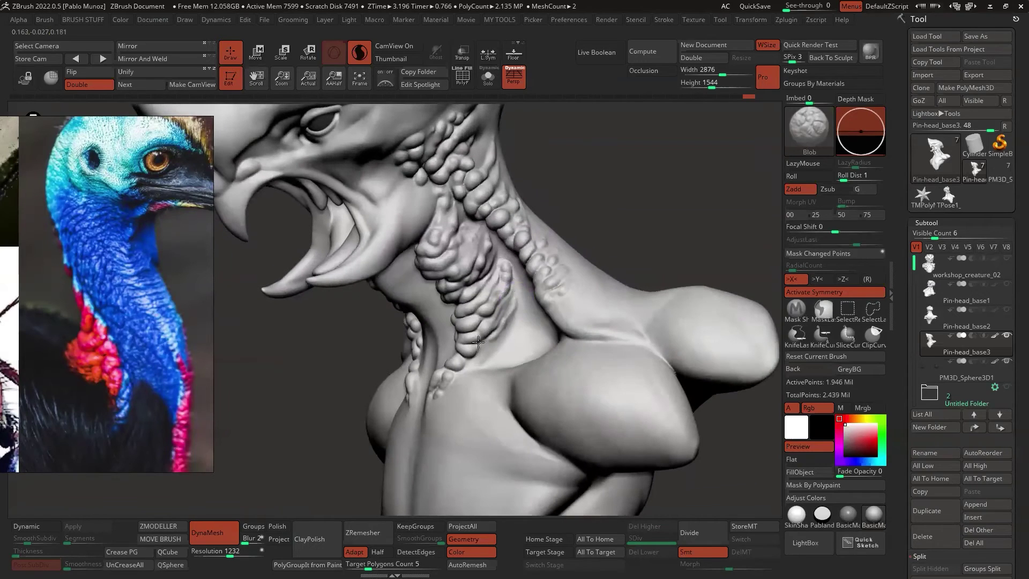
Add Blob bumps at the lower end of the front neck tube and fill in the upper neck cluster.
left_click_drag(484, 349, 475, 366)
left_click_drag(433, 200, 418, 195)
mouse_move(405, 182)
right_mouse_down()
mouse_move(388, 194)
mouse_move(429, 205)
right_mouse_up()
mouse_move(430, 206)
left_mouse_down()
mouse_move(437, 218)
mouse_move(413, 217)
left_mouse_up()
right_click_drag(412, 217, 370, 289)
Run branching trails of Blob bumps from the neck tube bases across the shoulders and upper chest.
left_click(593, 257)
mouse_move(547, 291)
right_mouse_down()
mouse_move(593, 300)
mouse_move(568, 298)
right_mouse_up()
left_click_drag(572, 297, 635, 328)
right_click_drag(634, 328, 587, 293)
left_click_drag(553, 220, 566, 248)
mouse_move(555, 228)
right_mouse_down()
mouse_move(552, 279)
mouse_move(531, 314)
mouse_move(539, 309)
right_mouse_up()
left_click_drag(537, 332, 545, 347)
mouse_move(545, 347)
right_mouse_down()
mouse_move(567, 350)
mouse_move(522, 300)
right_mouse_up()
left_click_drag(494, 296, 484, 350)
right_click_drag(484, 350, 547, 310)
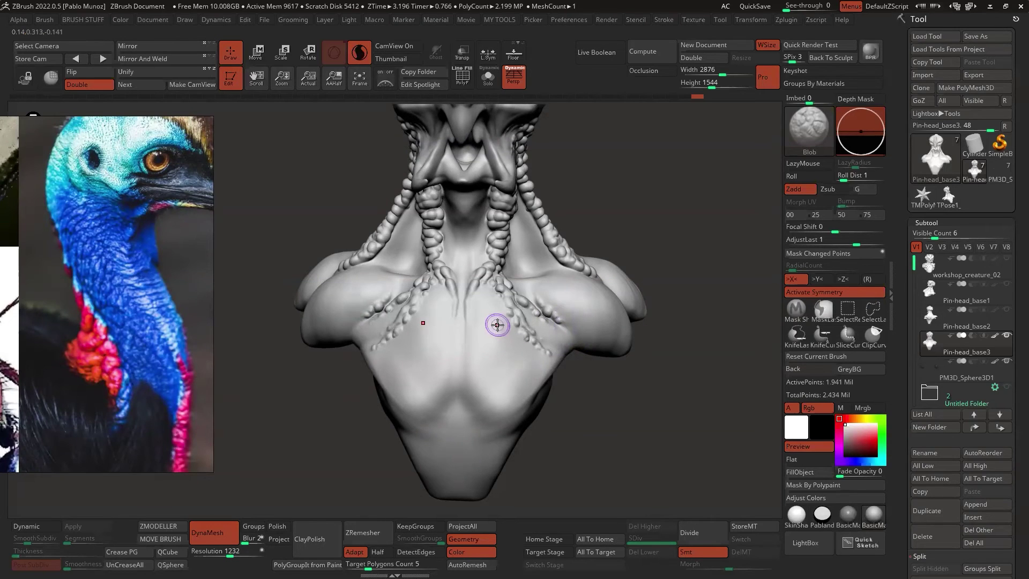
Adjust the Blob brush and add more bumps around the neck and under the skull's edge.
right_click_drag(516, 274, 525, 305)
right_click_drag(528, 262, 552, 350)
left_click_drag(415, 382, 391, 416)
right_click_drag(552, 350, 528, 327, "ctrl")
mouse_move(398, 430)
right_mouse_down()
mouse_move(431, 418)
mouse_move(343, 396)
mouse_move(418, 407)
mouse_move(450, 380)
right_mouse_up()
key("space")
left_click_drag(430, 306, 434, 306)
right_click_drag(433, 305, 409, 319)
left_click_drag(721, 395, 776, 414, "ctrl")
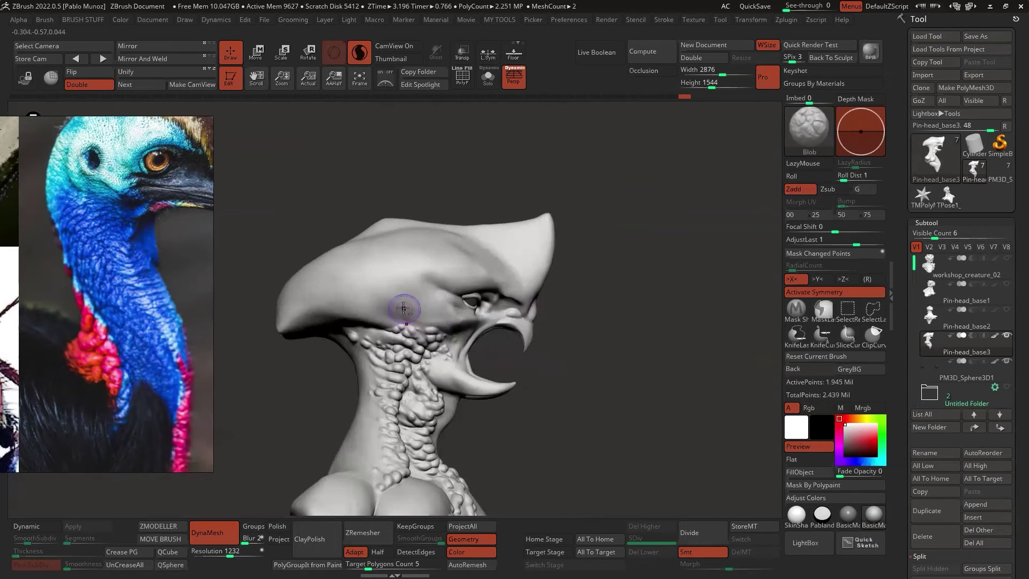
Undo the last stroke and form a small ring-shaped ear above the neck bumps with the Blob brush.
key("ctrl+z")
right_click_drag(406, 313, 343, 300, "ctrl")
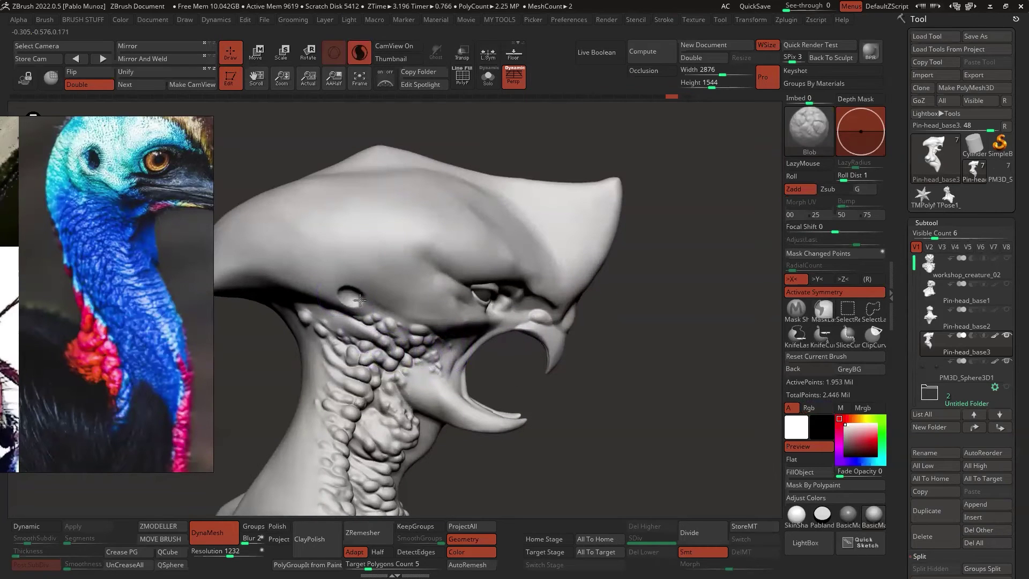
left_click_drag(349, 294, 370, 314)
left_click_drag(452, 320, 475, 300)
mouse_move(475, 300)
right_mouse_down()
mouse_move(338, 303)
mouse_move(370, 343)
right_mouse_up()
Sculpt small Blob bumps along the inner brow and add wrinkled folds around the eye.
right_click_drag(491, 277, 406, 205)
left_click_drag(397, 215, 426, 207)
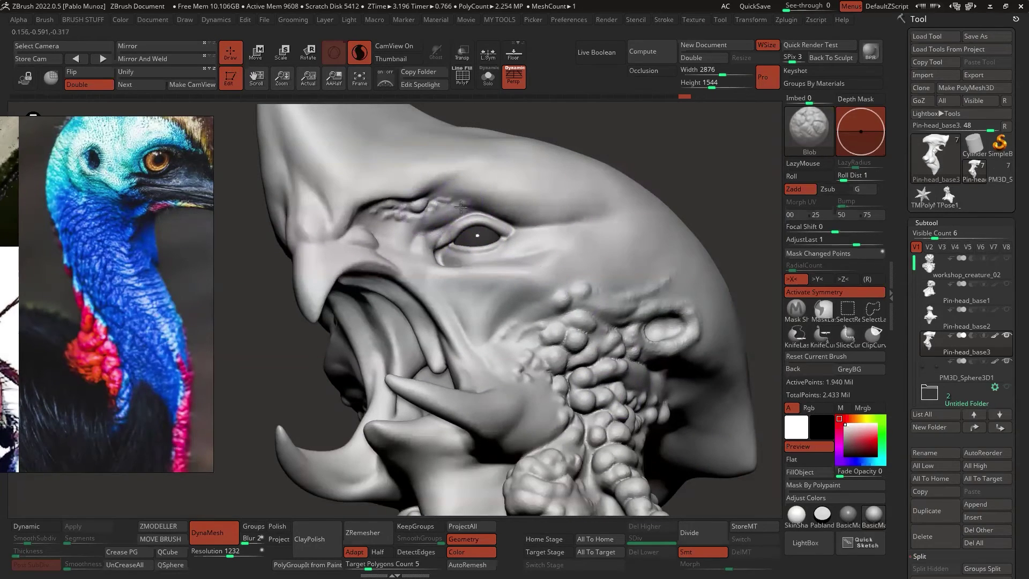
right_click_drag(484, 205, 412, 248)
left_click_drag(392, 254, 397, 256)
mouse_move(399, 252)
right_mouse_down()
mouse_move(506, 248)
mouse_move(496, 310)
right_mouse_up()
left_click_drag(515, 235, 438, 257)
left_click_drag(499, 250, 424, 252)
Add Blob bumps along the fleshy folds inside the open mouth.
mouse_move(524, 253)
right_mouse_down("ctrl")
mouse_move(517, 176)
mouse_move(482, 300)
mouse_move(454, 223)
right_mouse_up("ctrl")
mouse_move(451, 228)
left_mouse_down()
mouse_move(450, 254)
mouse_move(450, 231)
mouse_move(482, 239)
left_mouse_up()
mouse_move(483, 239)
right_mouse_down()
mouse_move(528, 265)
mouse_move(461, 230)
mouse_move(479, 217)
right_mouse_up()
left_click_drag(479, 217, 490, 246)
mouse_move(418, 220)
right_mouse_down()
mouse_move(438, 214)
mouse_move(490, 235)
right_mouse_up()
left_click_drag(512, 223, 532, 248)
right_click_drag(532, 247, 552, 268)
right_click_drag(498, 215, 496, 236)
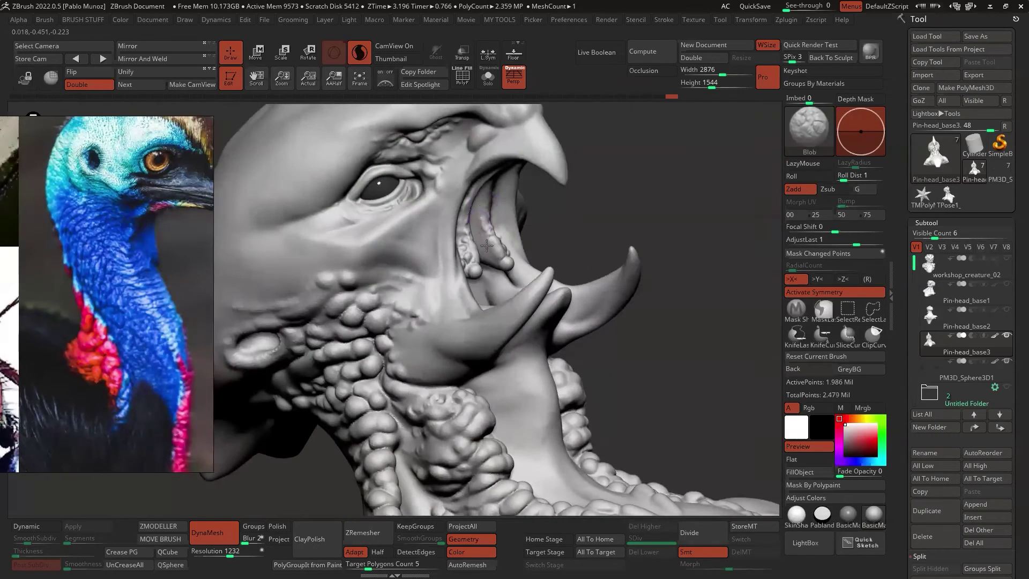
mouse_move(455, 362)
right_mouse_down()
mouse_move(558, 308)
mouse_move(616, 340)
mouse_move(634, 329)
mouse_move(504, 297)
mouse_move(532, 303)
mouse_move(496, 248)
right_mouse_up()
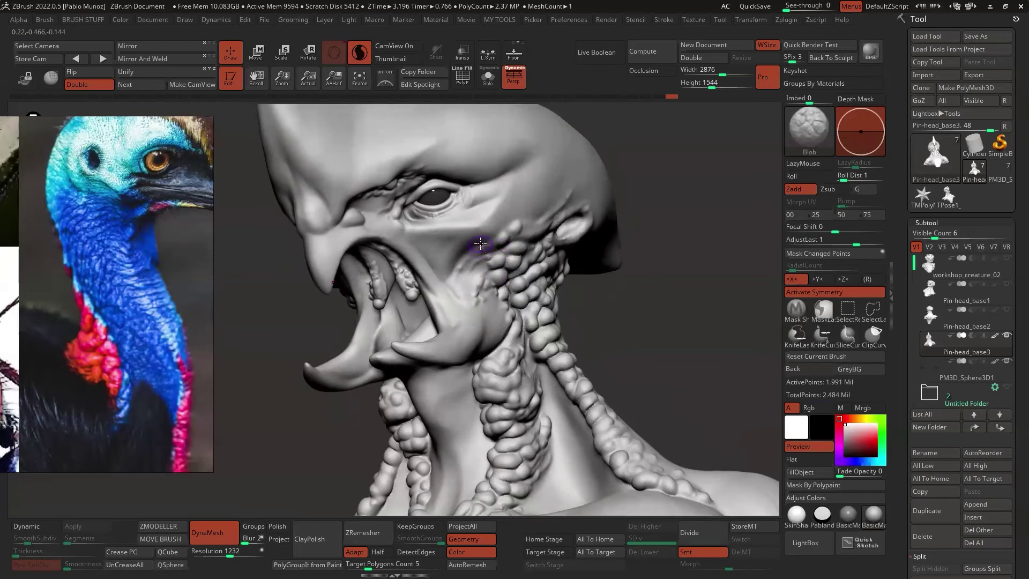
Extend the cheek bumps forward from the ear cluster towards the eye and mouth corner.
left_click_drag(480, 244, 512, 245)
right_click_drag(478, 258, 519, 237)
left_click_drag(519, 238, 525, 251)
right_click_drag(525, 250, 534, 253)
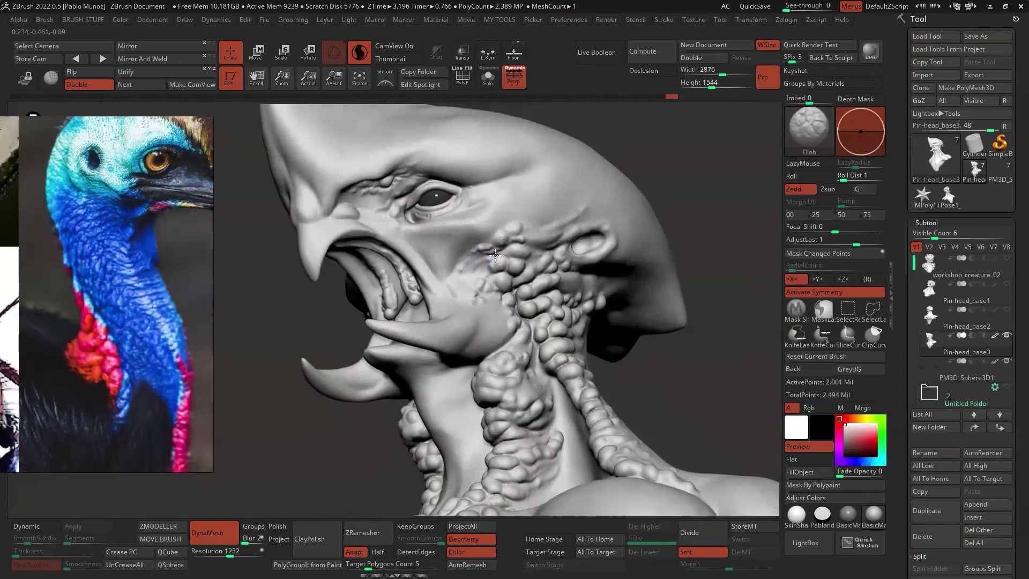
mouse_move(535, 253)
left_mouse_down()
mouse_move(523, 259)
mouse_move(526, 250)
left_mouse_up()
Undo the last two strokes and add Blob bumps around the nostril and along the inner brow ridge.
right_click_drag(513, 226, 455, 209)
key("ctrl+z")
key("ctrl+z")
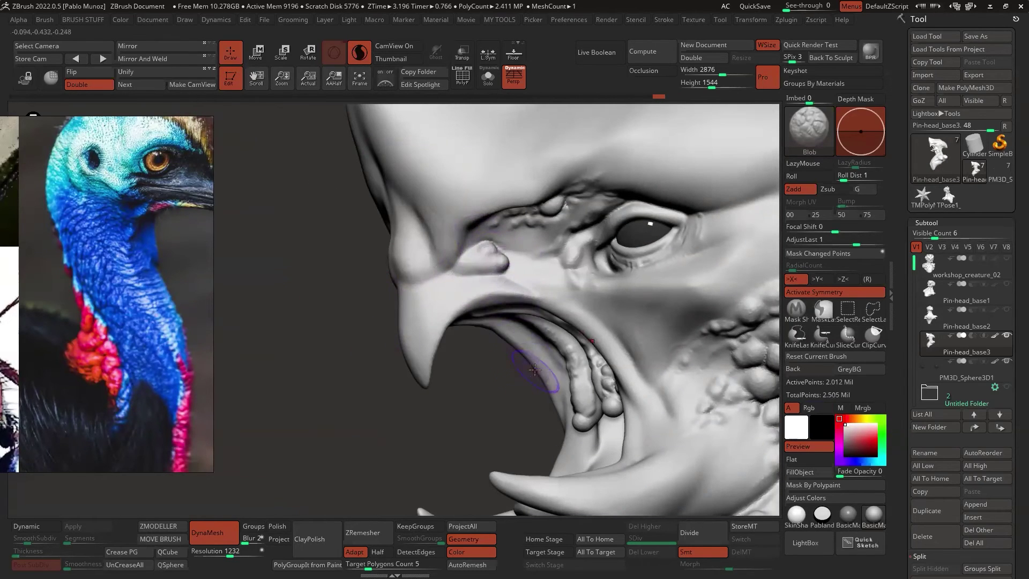
mouse_move(466, 253)
left_mouse_down()
mouse_move(472, 268)
mouse_move(414, 285)
mouse_move(446, 256)
left_mouse_up()
mouse_move(516, 263)
left_mouse_down()
mouse_move(492, 231)
mouse_move(510, 230)
left_mouse_up()
left_click_drag(527, 268, 536, 272)
Build a cluster of Blob bumps up the bridge of the beak towards the base of the horn.
right_click_drag(528, 270, 558, 262)
left_click_drag(427, 272, 421, 259)
left_click_drag(411, 250, 426, 235)
left_click_drag(416, 226, 395, 210)
left_click_drag(392, 196, 388, 186)
left_click_drag(407, 227, 408, 235)
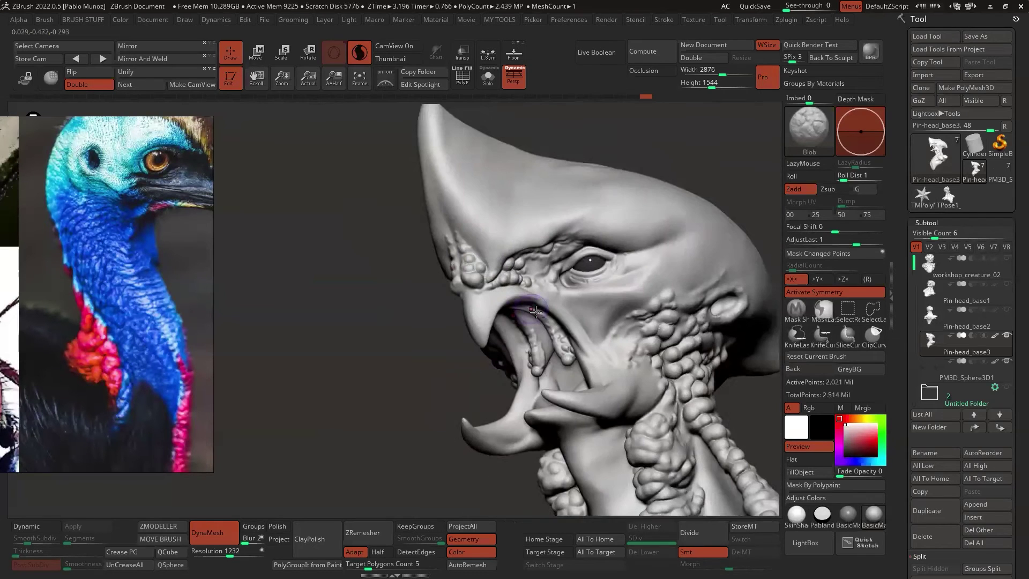
Add more Blob strokes around the beak and mouth area and smooth part of the result.
mouse_move(536, 311)
right_mouse_down()
mouse_move(515, 272)
mouse_move(530, 294)
mouse_move(516, 351)
mouse_move(529, 332)
mouse_move(600, 308)
right_mouse_up()
left_click_drag(514, 295, 502, 305)
right_click_drag(503, 305, 504, 314)
left_click_drag(471, 302, 512, 352)
right_click_drag(509, 292, 541, 268)
left_click_drag(541, 268, 528, 241)
mouse_move(528, 241)
right_mouse_down()
mouse_move(536, 252)
mouse_move(504, 294)
right_mouse_up()
left_click_drag(503, 294, 514, 327, "shift")
mouse_move(514, 327)
right_mouse_down()
mouse_move(540, 344)
mouse_move(482, 300)
mouse_move(459, 298)
right_mouse_up()
left_click_drag(459, 297, 457, 303)
Refine the bumpy skin with further short Blob strokes from several angles.
mouse_move(616, 300)
right_mouse_down("ctrl")
mouse_move(632, 326)
mouse_move(535, 332)
mouse_move(514, 321)
right_mouse_up("ctrl")
left_click_drag(515, 322, 528, 300)
right_click_drag(527, 300, 549, 292)
left_click_drag(524, 322, 515, 333)
mouse_move(528, 316)
right_mouse_down()
mouse_move(590, 310)
mouse_move(610, 333)
right_mouse_up()
left_click_drag(576, 341, 600, 324)
Move the reference image out of the way and frame the bust from the front to review it.
mouse_move(622, 283)
right_mouse_down("ctrl")
mouse_move(622, 268)
mouse_move(636, 350)
mouse_move(608, 394)
mouse_move(645, 352)
mouse_move(638, 374)
mouse_move(609, 392)
mouse_move(676, 376)
mouse_move(642, 370)
mouse_move(649, 379)
mouse_move(634, 381)
mouse_move(634, 369)
right_mouse_up("ctrl")
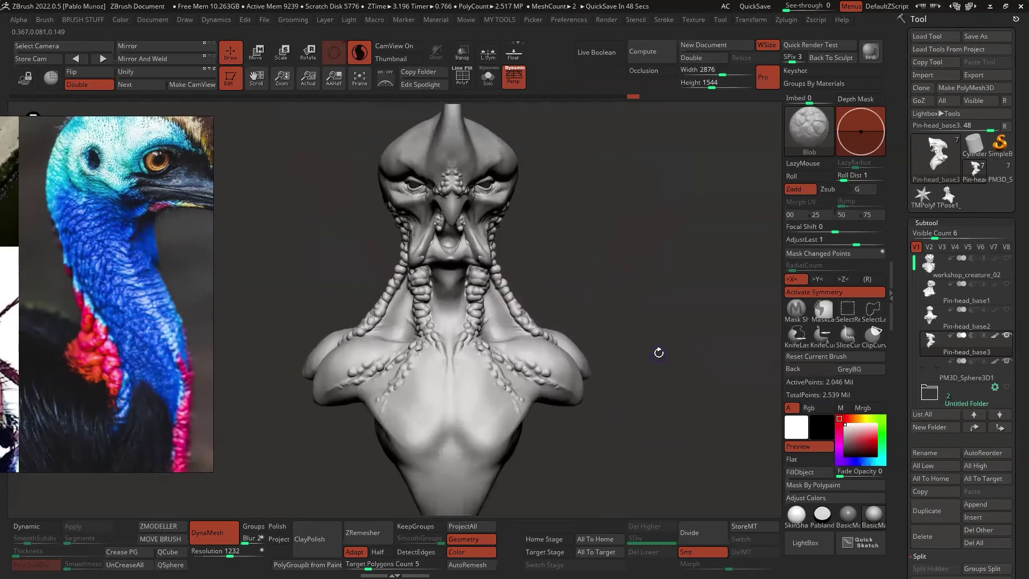
right_click_drag(80, 240, 0, 239)
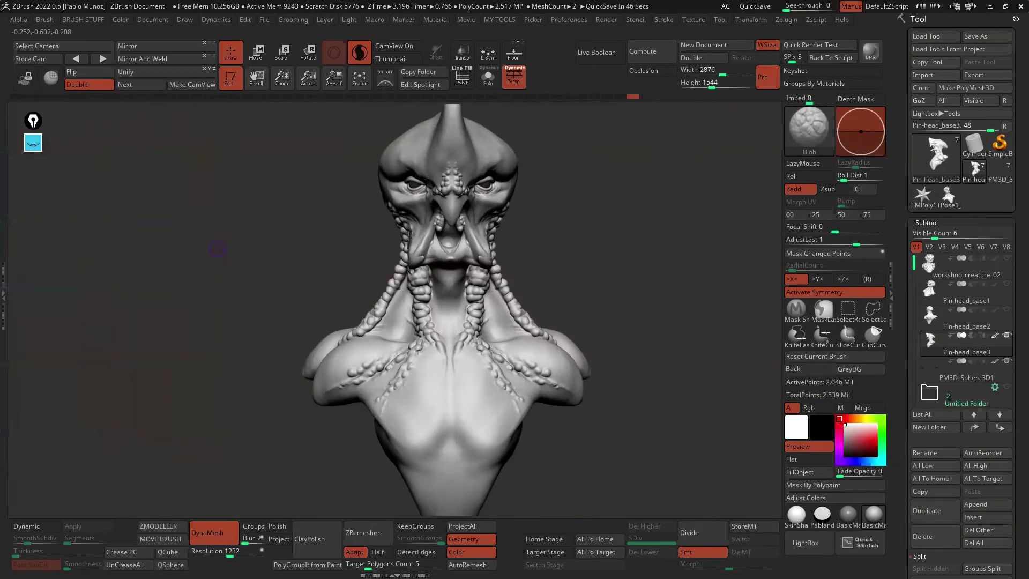
key("f")
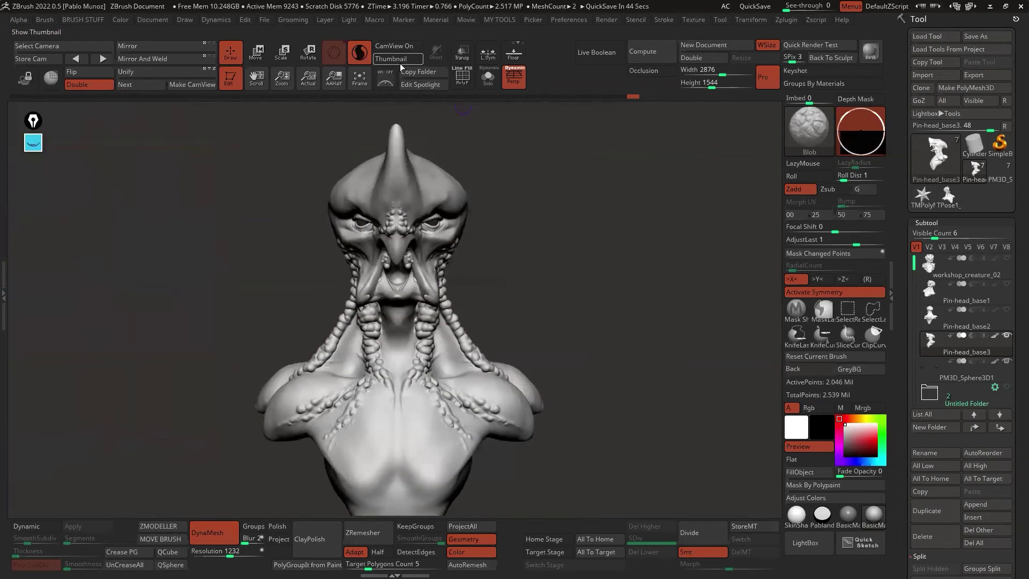
Duplicate the Pin-head_base3 subtool as a separate version of the bust for further sculpting.
left_click(365, 56)
right_click_drag(554, 211, 593, 211)
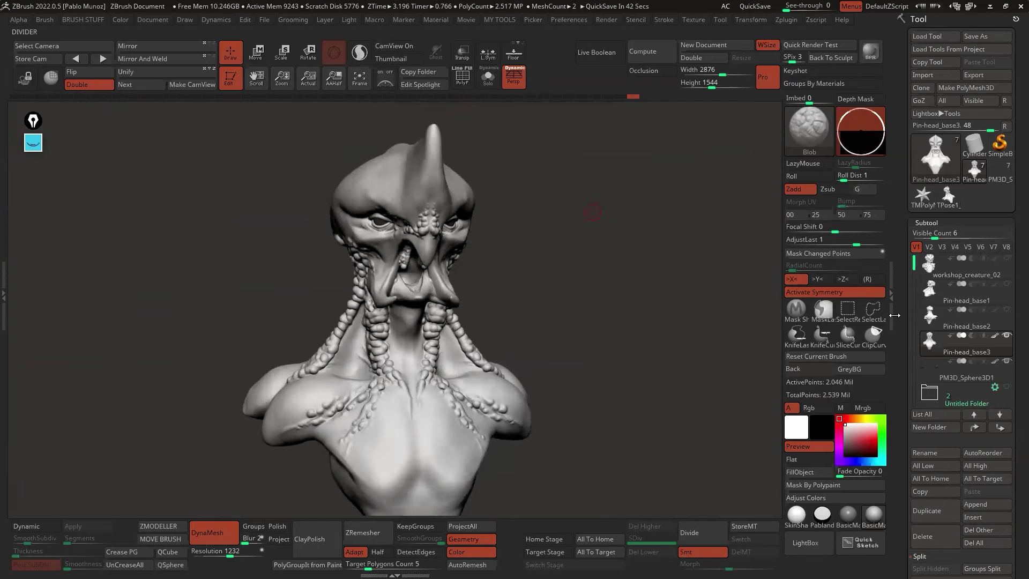
left_click_drag(902, 317, 903, 301)
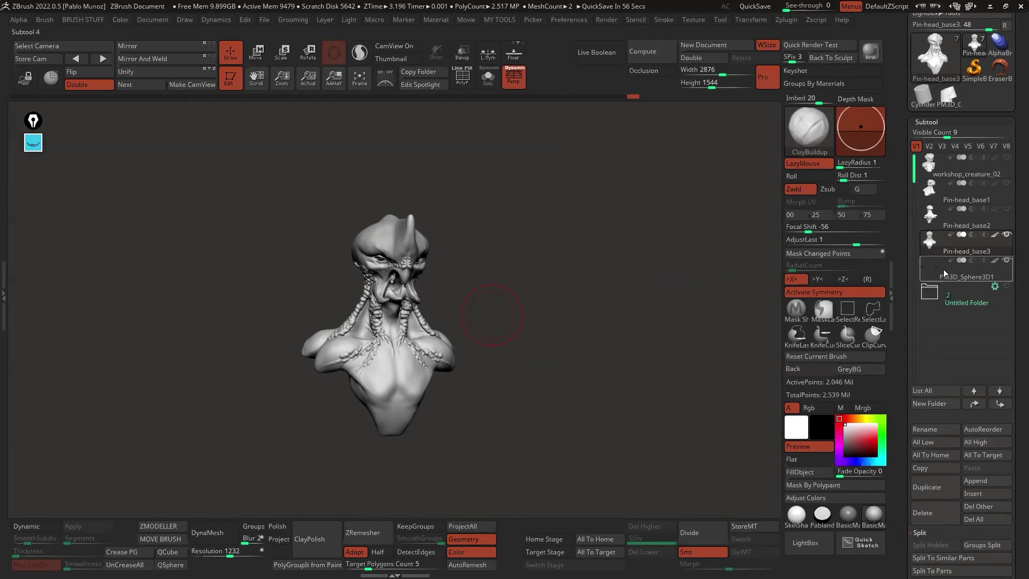
left_click(930, 487)
left_click_drag(898, 140, 898, 201)
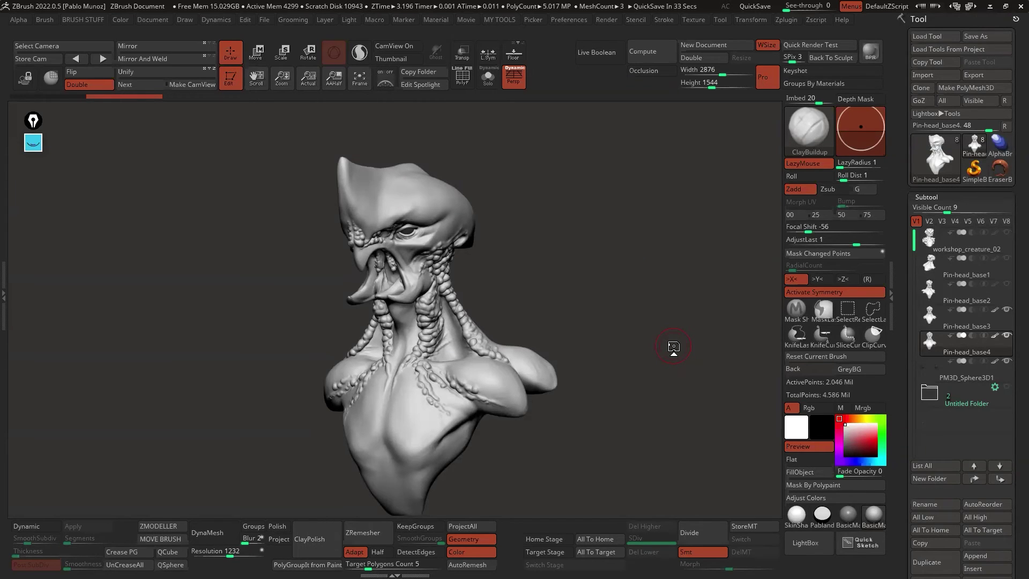
left_click_drag(490, 341, 504, 350)
left_click_drag(612, 392, 603, 383)
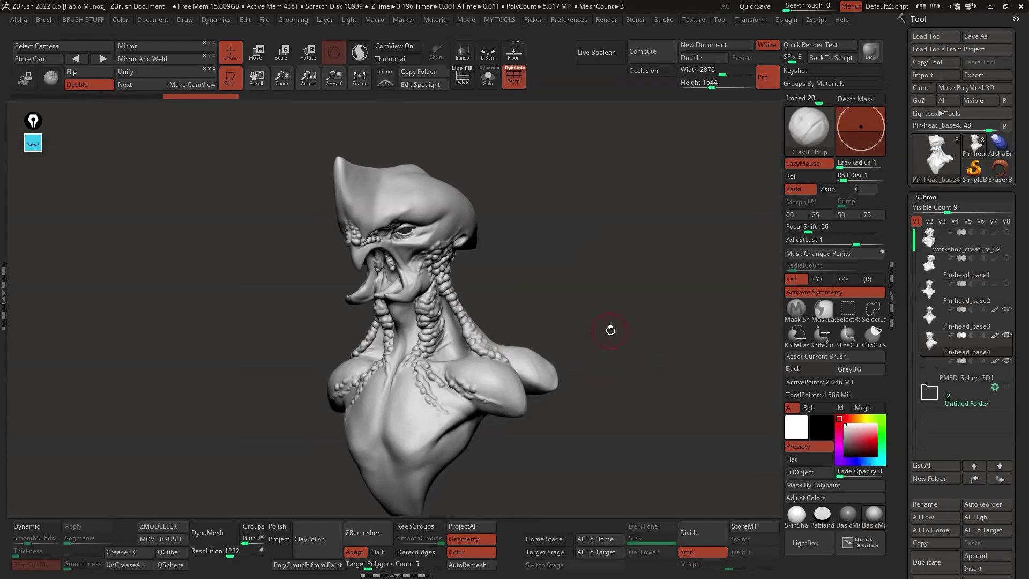
left_click_drag(429, 251, 455, 328)
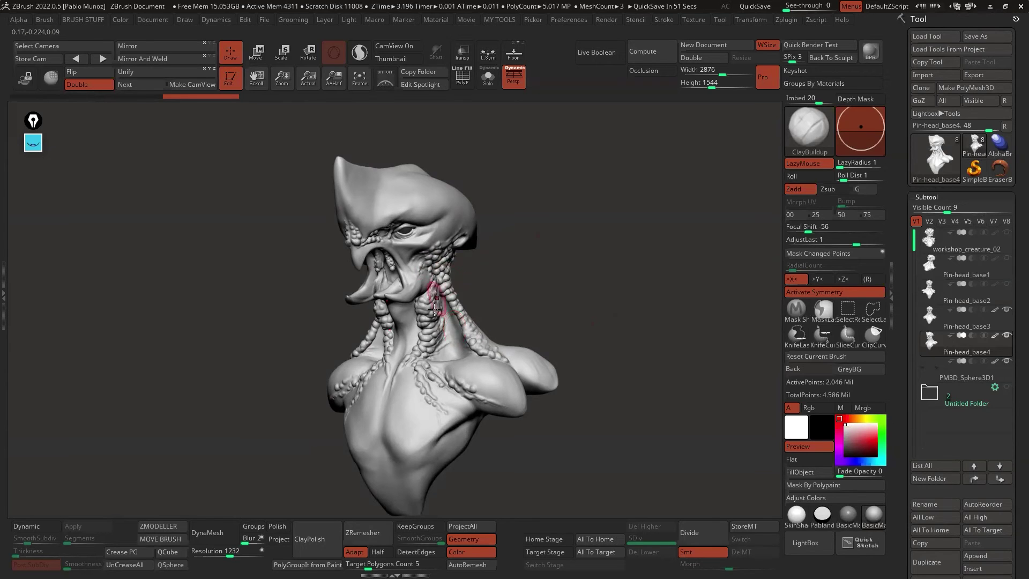
mouse_move(604, 391)
left_mouse_down()
mouse_move(615, 391)
mouse_move(599, 387)
left_mouse_up()
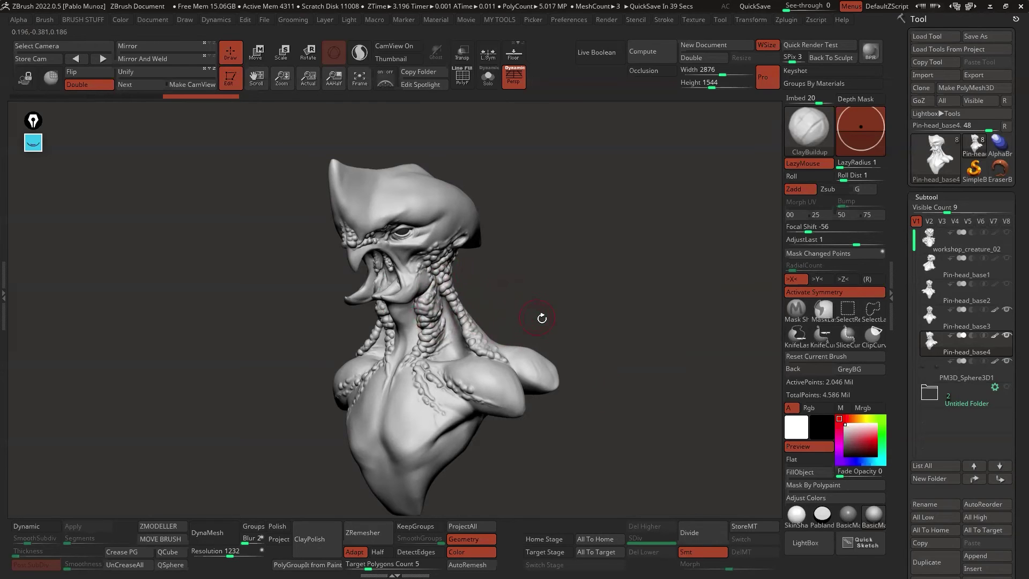
Try to carve radiating creases behind the eye with the DamStandard brush.
key("b")
key("d")
key("s")
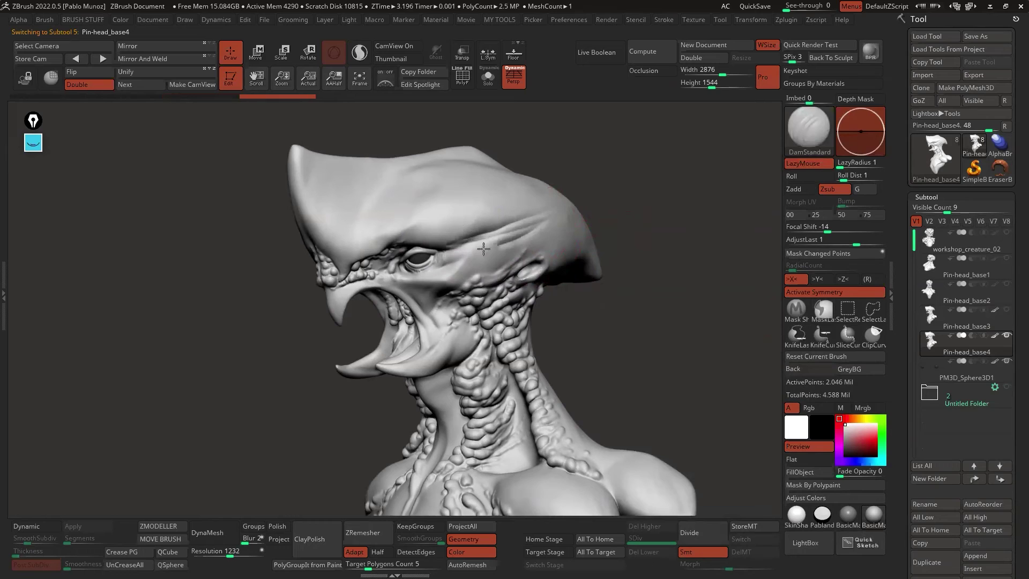
mouse_move(453, 259)
left_mouse_down()
mouse_move(539, 231)
mouse_move(455, 269)
mouse_move(506, 203)
mouse_move(514, 220)
mouse_move(528, 204)
left_mouse_up()
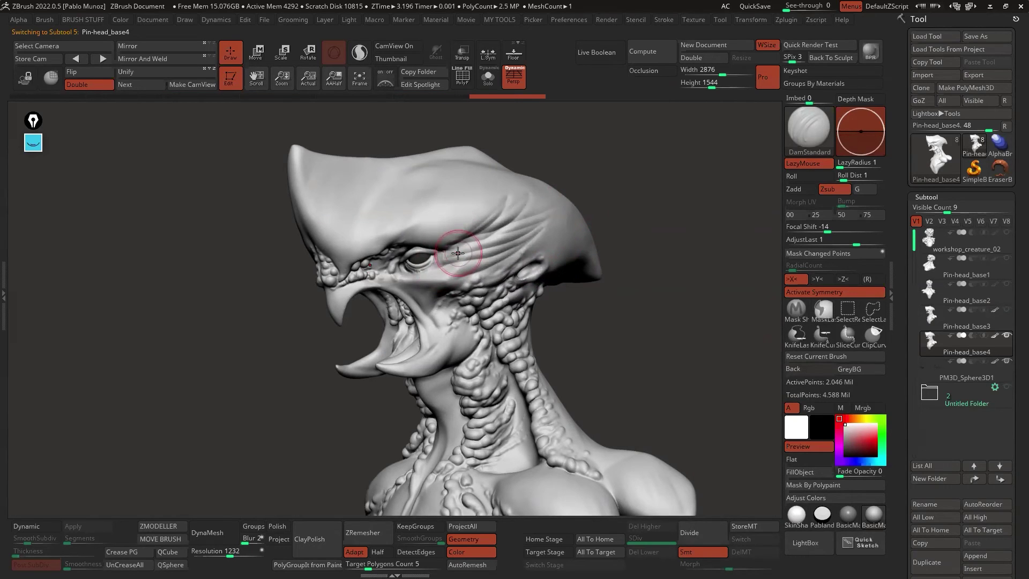
key("ctrl+z")
key("ctrl+z")
key("ctrl+z")
key("ctrl+z")
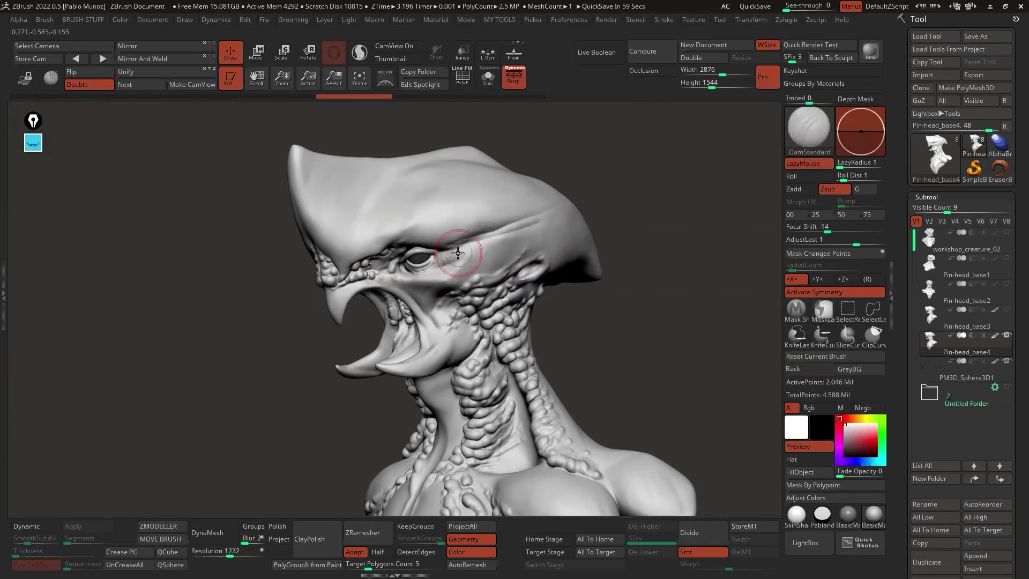
key("ctrl+z")
key("ctrl+z")
Swell a fleshy fold between the eye and the back of the head, above the ear opening, with the Inflat brush.
left_click_drag(605, 296, 594, 279, "alt")
key("space")
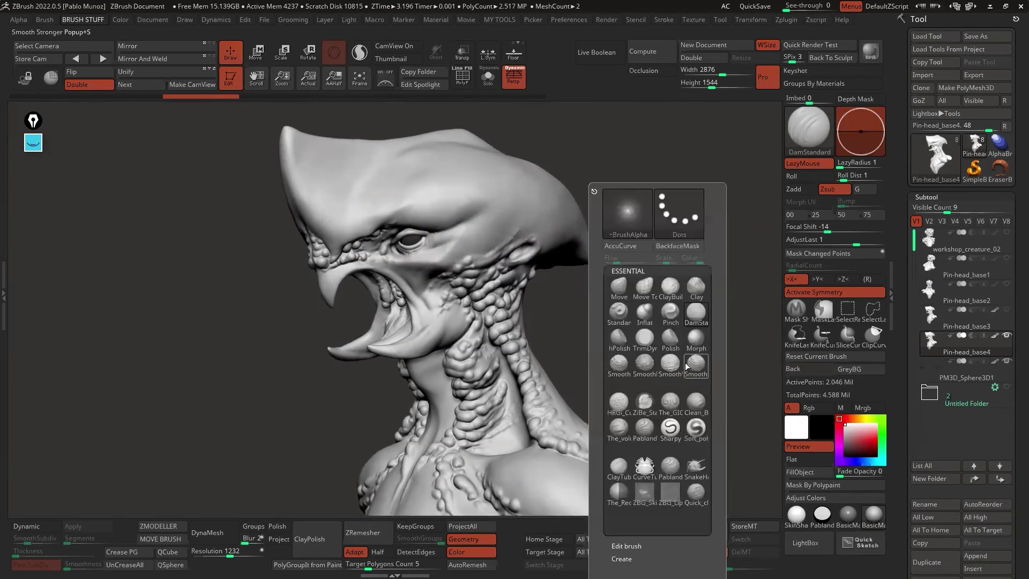
left_click(645, 311)
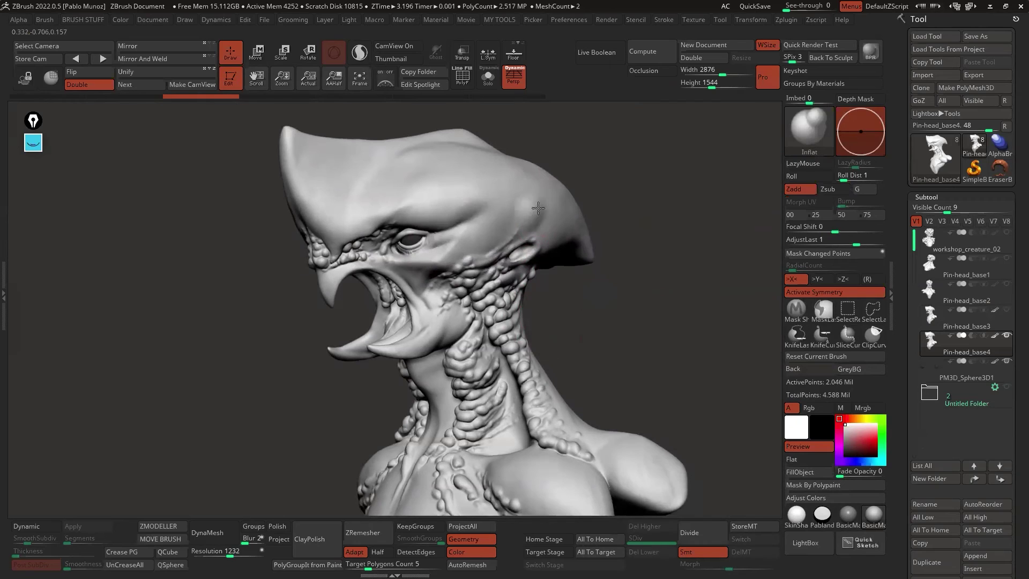
key("ctrl+shift+z")
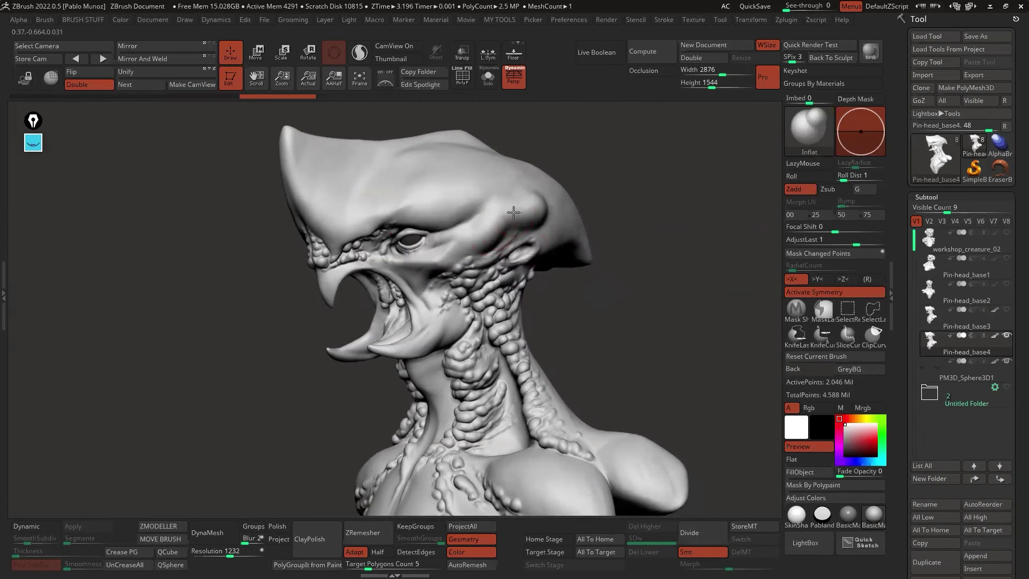
key("space")
mouse_move(505, 210)
left_mouse_down()
mouse_move(474, 236)
mouse_move(487, 229)
left_mouse_up()
mouse_move(602, 238)
left_mouse_down()
mouse_move(643, 282)
mouse_move(634, 262)
mouse_move(604, 302)
mouse_move(653, 304)
mouse_move(624, 311)
mouse_move(604, 284)
mouse_move(604, 257)
mouse_move(471, 214)
mouse_move(554, 208)
left_mouse_up()
right_click_drag(554, 208, 584, 221)
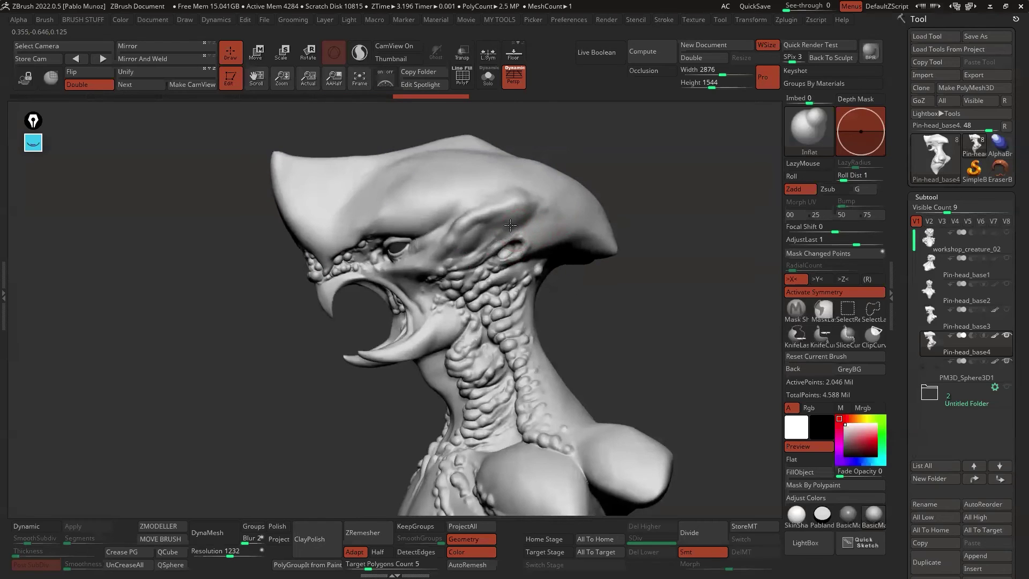
Continue the Inflat bumps from the temple fold along the side of the head towards the rear crest.
key("ctrl+shift+z")
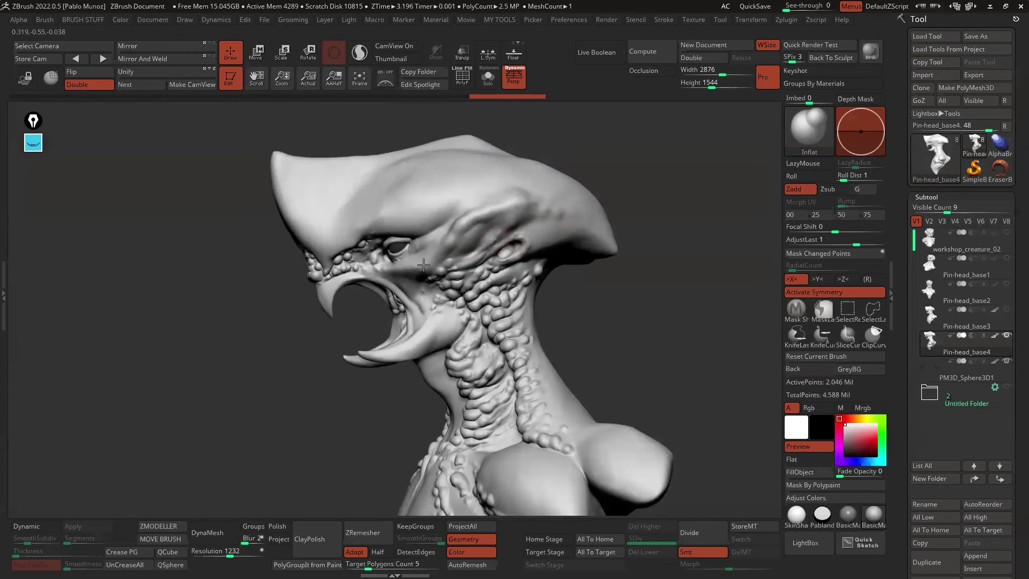
key("ctrl+shift+z")
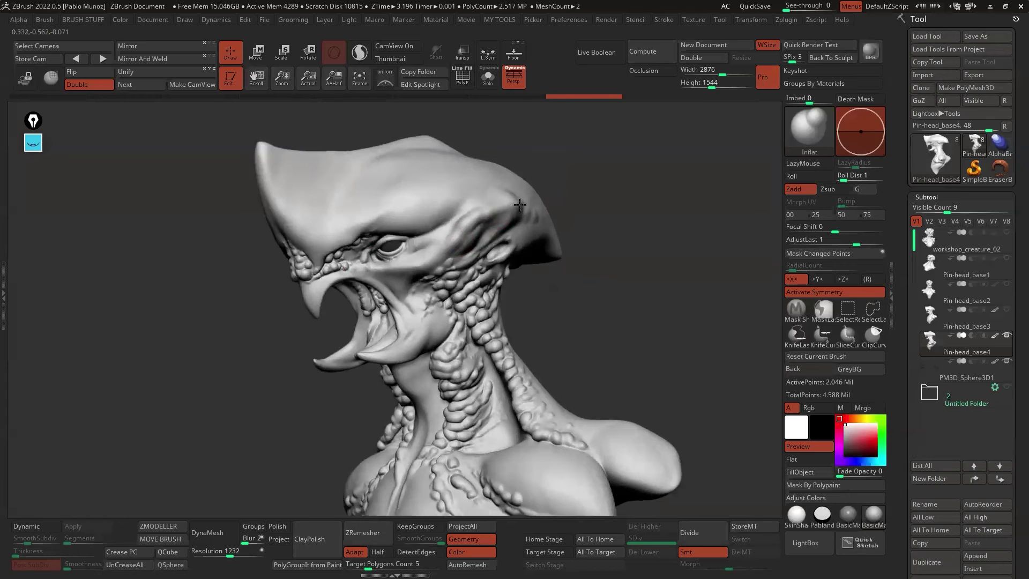
key("ctrl+shift+z")
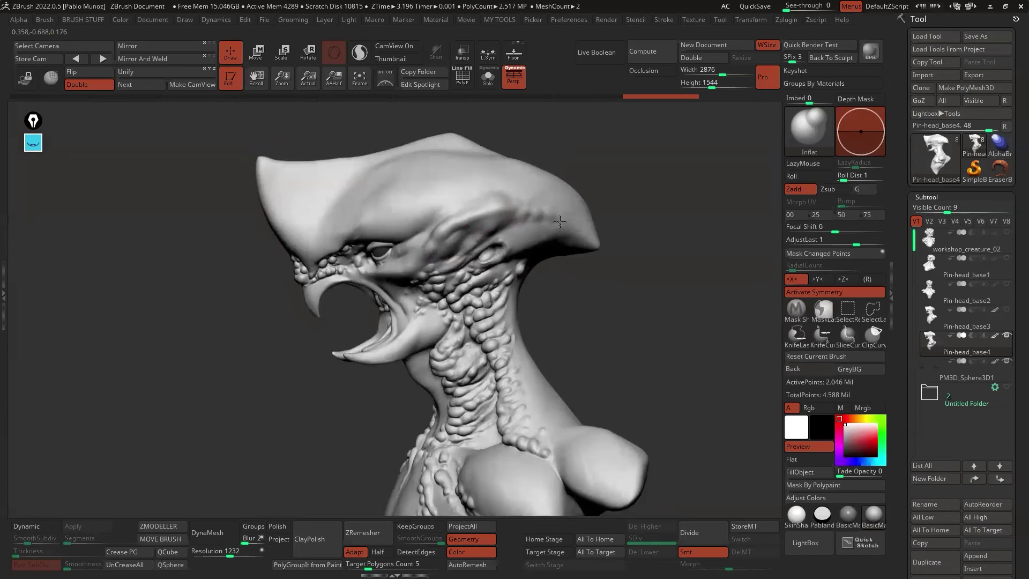
key("ctrl+z")
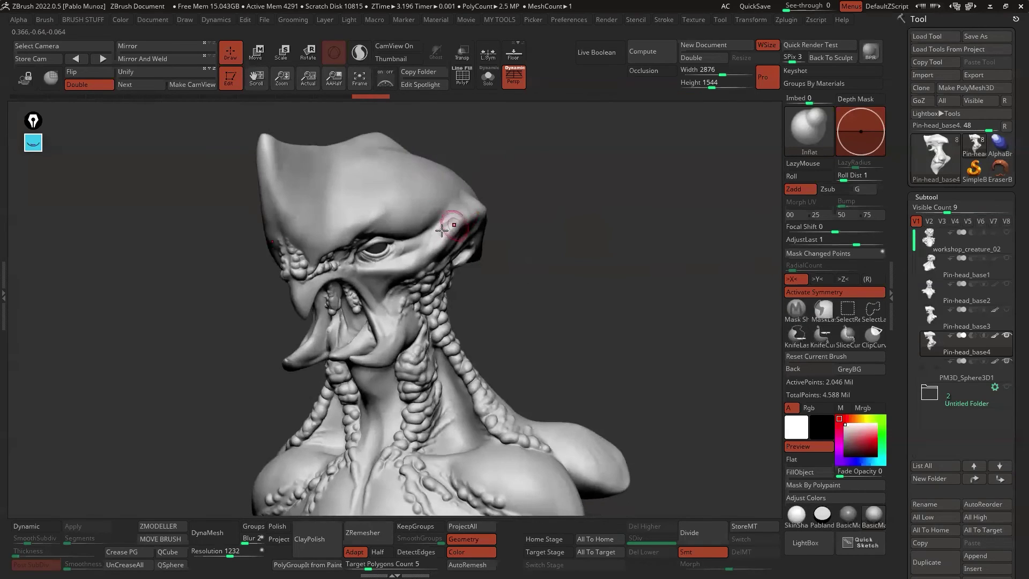
key("ctrl+z")
key("ctrl+shift+z")
Build up the ridge along the side of the head above the temple fold with the Clean_BuildUp brush.
key("b")
left_click(576, 366)
left_click_drag(457, 205, 459, 210)
mouse_move(464, 200)
right_mouse_down()
mouse_move(453, 218)
mouse_move(465, 224)
right_mouse_up()
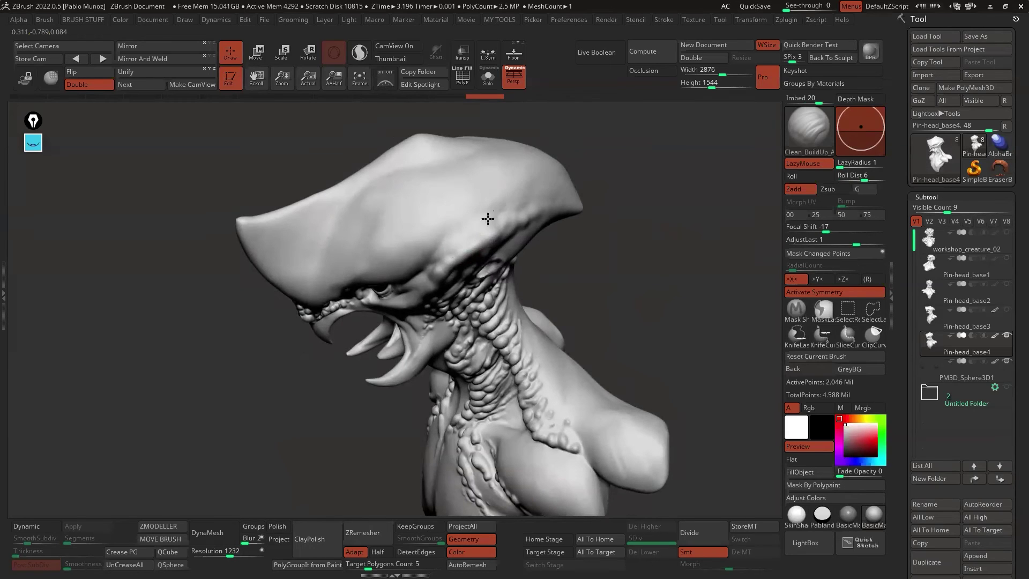
mouse_move(519, 203)
left_mouse_down()
mouse_move(473, 220)
mouse_move(505, 193)
mouse_move(509, 204)
left_mouse_up()
key("ctrl+shift+z")
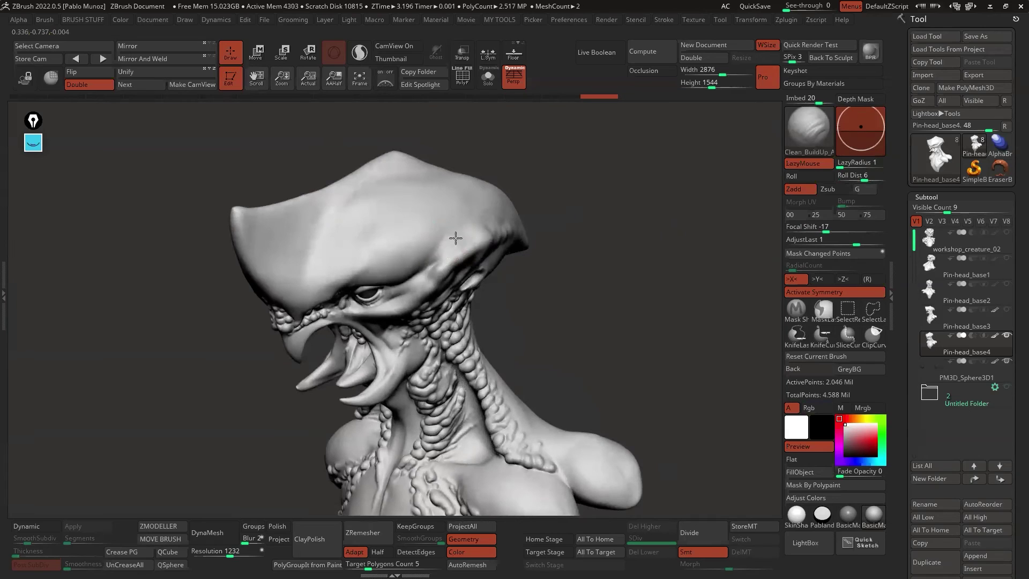
key("ctrl+shift+z")
Smooth the side ridge and blend the temple folds into the skull from several angles.
key("shift")
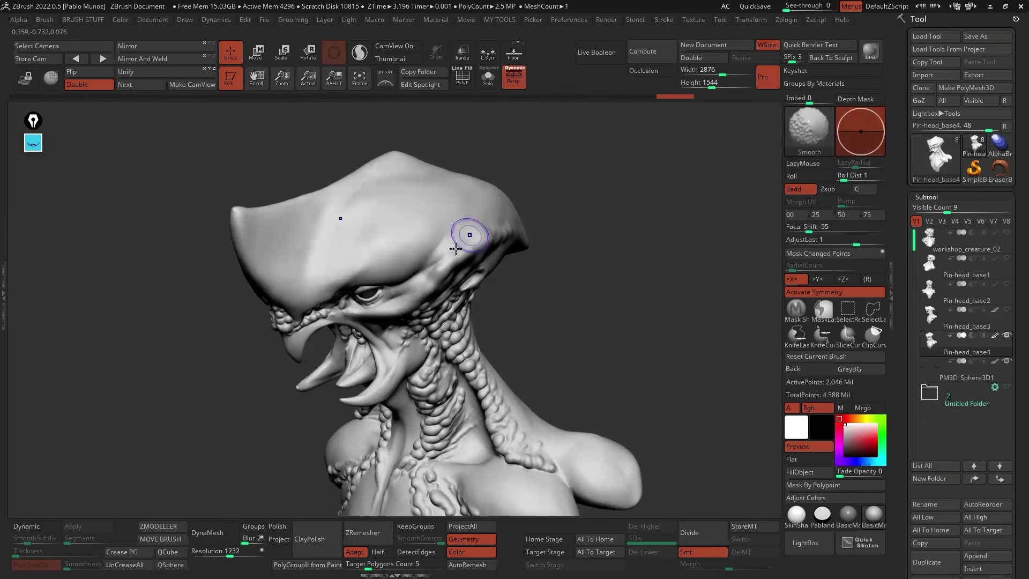
key("ctrl+shift+z")
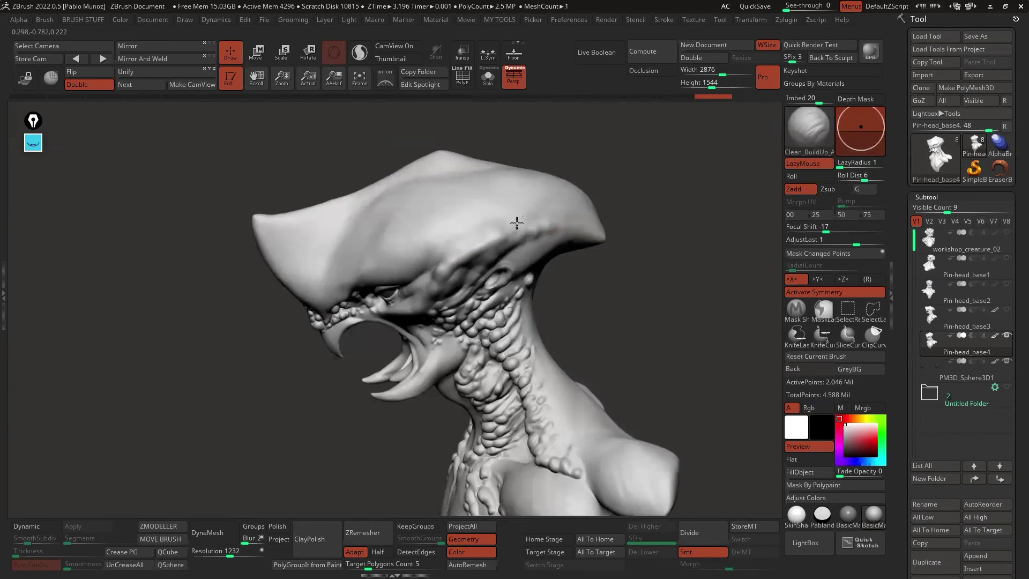
key("ctrl+z")
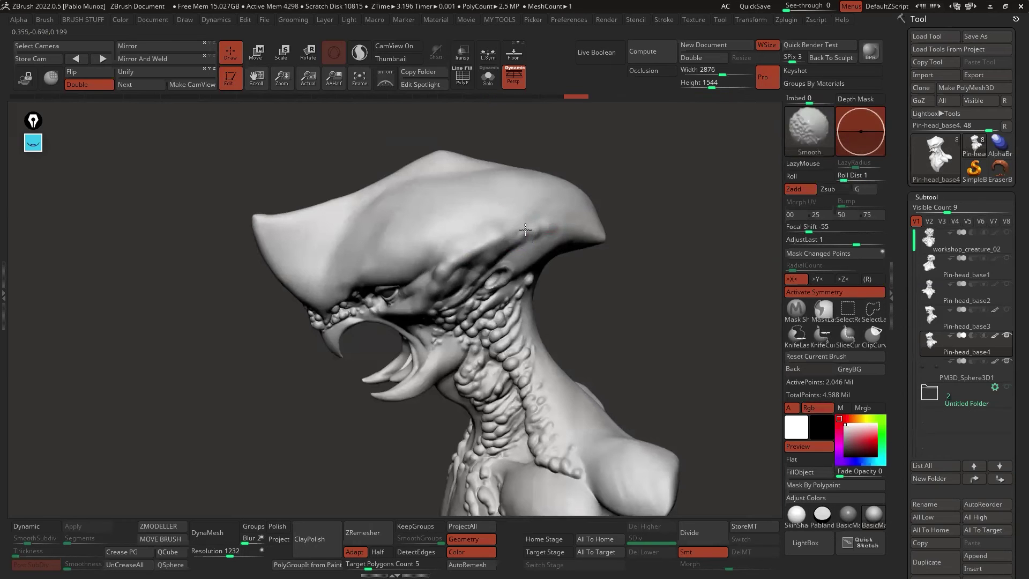
mouse_move(519, 238)
right_mouse_down()
mouse_move(551, 202)
mouse_move(533, 223)
mouse_move(539, 213)
mouse_move(659, 367)
mouse_move(662, 345)
right_mouse_up()
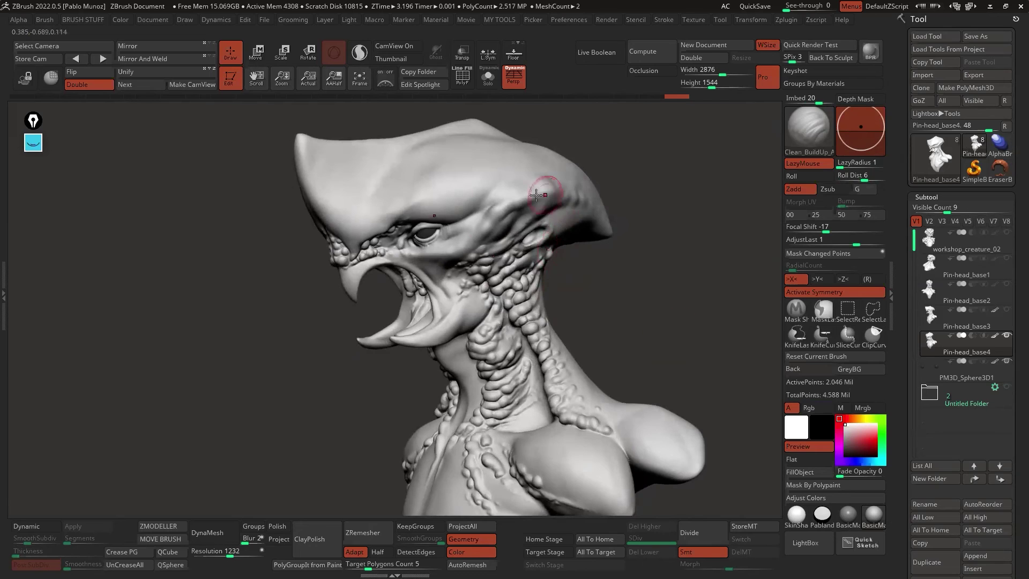
right_click_drag(512, 200, 512, 245)
right_click_drag(549, 205, 580, 265)
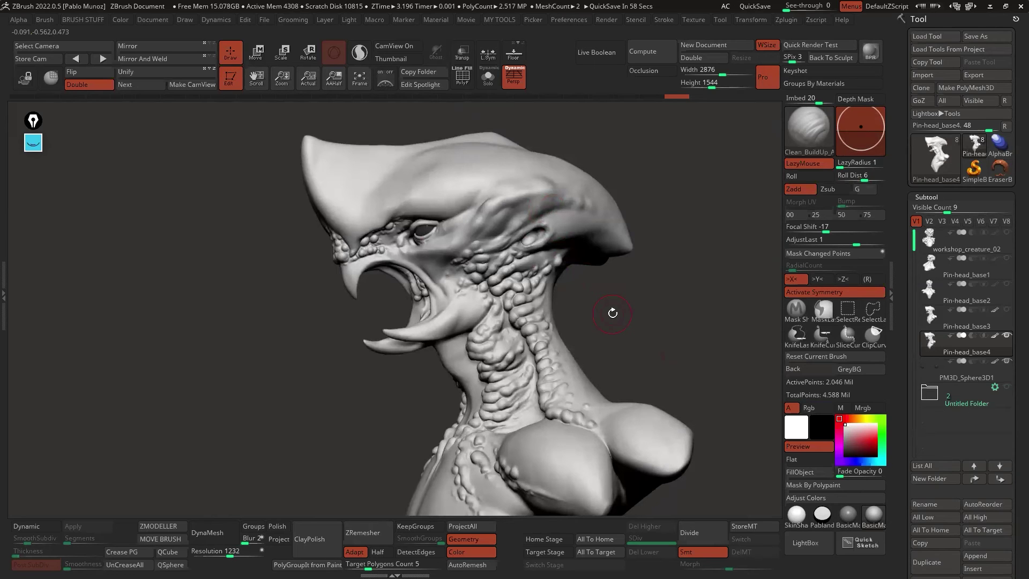
Switch to the ZiBe_Standard brush and undo a trial stroke on the upper chest.
mouse_move(613, 313)
right_mouse_down()
mouse_move(638, 281)
mouse_move(654, 298)
mouse_move(620, 248)
mouse_move(570, 304)
mouse_move(578, 307)
right_mouse_up()
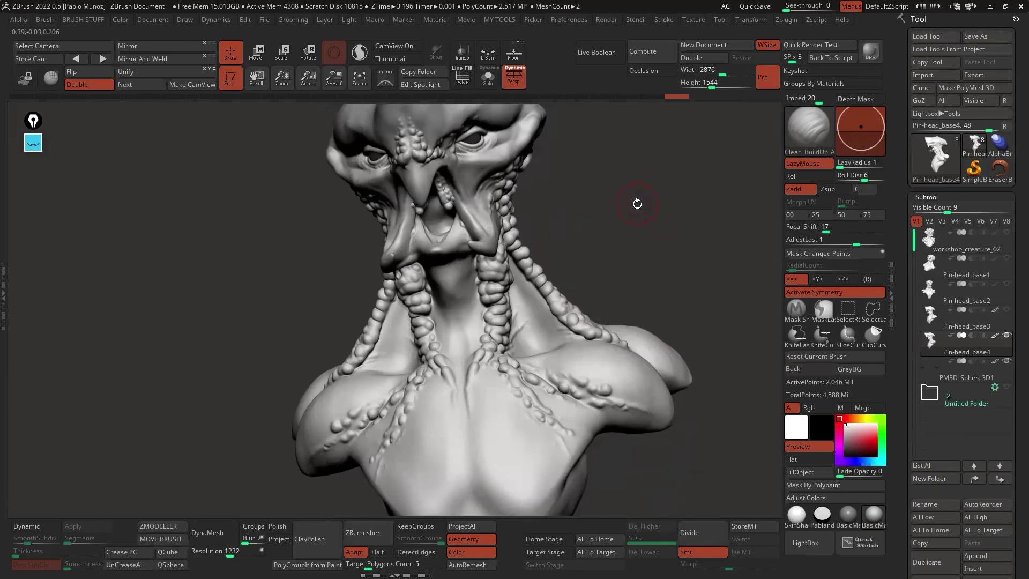
key("1")
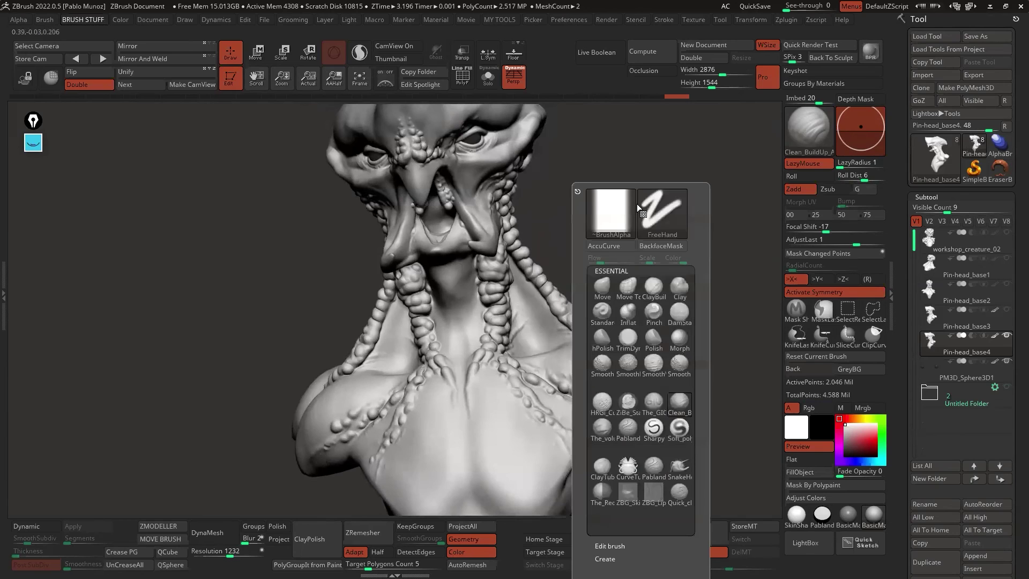
left_click(632, 403)
right_click_drag(528, 399, 490, 346, "alt")
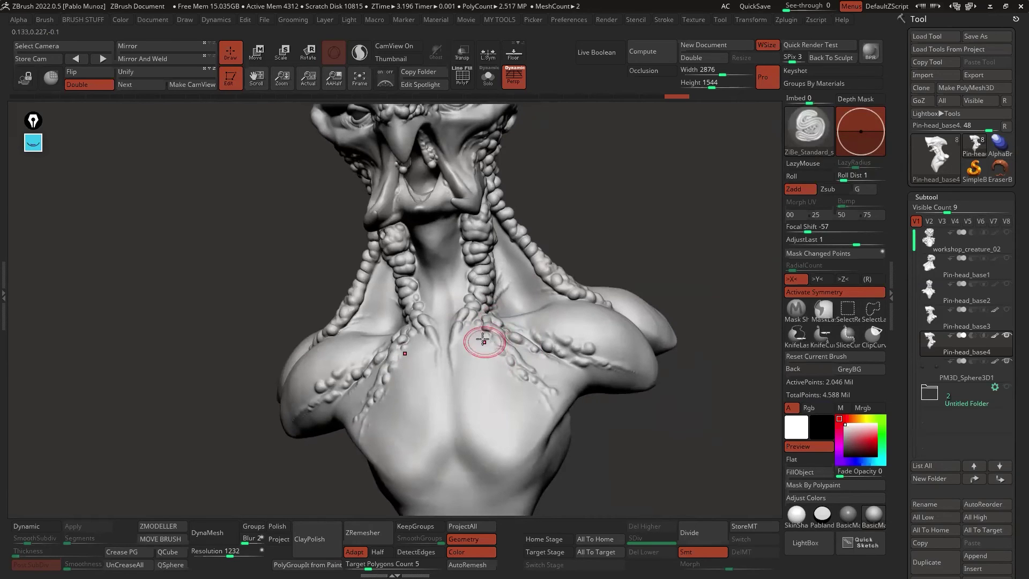
left_click_drag(477, 337, 512, 442)
key("ctrl+z")
right_click(569, 381)
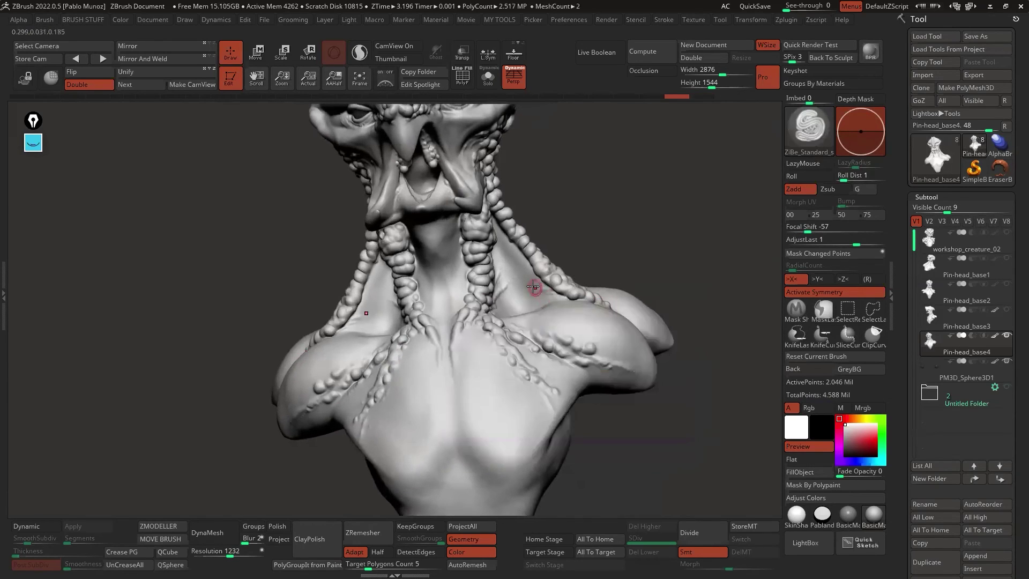
Sculpt and soften stretched skin folds in the neck webbing between the front and rear bumpy tubes.
mouse_move(589, 300)
right_mouse_down()
mouse_move(515, 296)
mouse_move(528, 290)
mouse_move(543, 226)
mouse_move(527, 237)
right_mouse_up()
left_click_drag(522, 266, 505, 280)
right_click_drag(508, 257, 485, 244)
left_click_drag(506, 213, 492, 262)
mouse_move(522, 222)
right_mouse_down()
mouse_move(492, 198)
mouse_move(488, 211)
mouse_move(477, 184)
mouse_move(482, 211)
mouse_move(493, 178)
right_mouse_up()
key("shift")
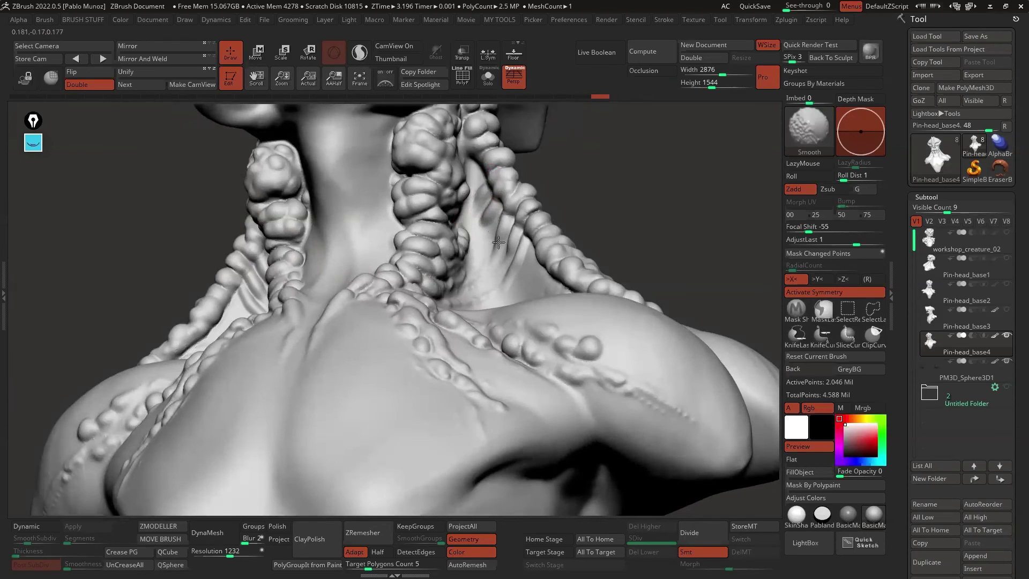
mouse_move(498, 227)
right_mouse_down()
mouse_move(479, 217)
mouse_move(491, 232)
right_mouse_up()
Add horizontal wrinkles across the lower neck webbing above the shoulder, smoothing where they meet the front tube.
right_click_drag(462, 270, 538, 269)
mouse_move(481, 310)
left_mouse_down()
mouse_move(540, 293)
mouse_move(531, 300)
mouse_move(554, 303)
mouse_move(558, 317)
left_mouse_up()
right_click_drag(572, 325, 568, 333)
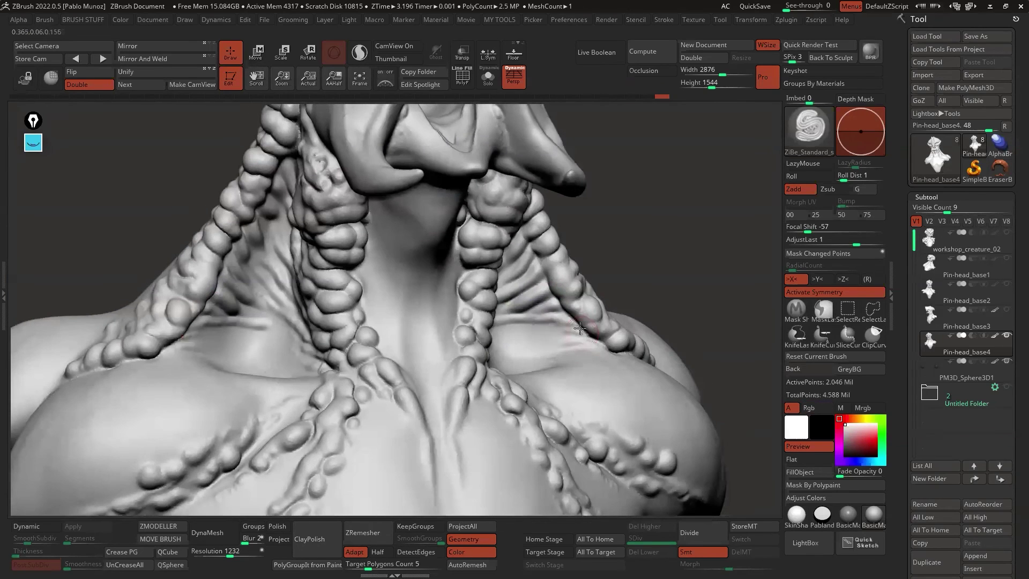
left_click_drag(518, 325, 580, 327)
left_click_drag(499, 340, 602, 351)
mouse_move(590, 348)
right_mouse_down()
mouse_move(569, 360)
mouse_move(578, 354)
right_mouse_up()
left_click_drag(607, 342, 611, 349)
left_click_drag(509, 344, 503, 315, "shift")
mouse_move(497, 328)
left_mouse_down()
mouse_move(482, 344)
mouse_move(532, 318)
mouse_move(492, 311)
left_mouse_up()
right_click_drag(528, 338, 515, 289, "alt")
left_click_drag(492, 296, 485, 297)
Sculpt skin folds running from the front tubes into the throat and under the jaw, smoothing the upper ones.
right_click_drag(420, 267, 404, 257)
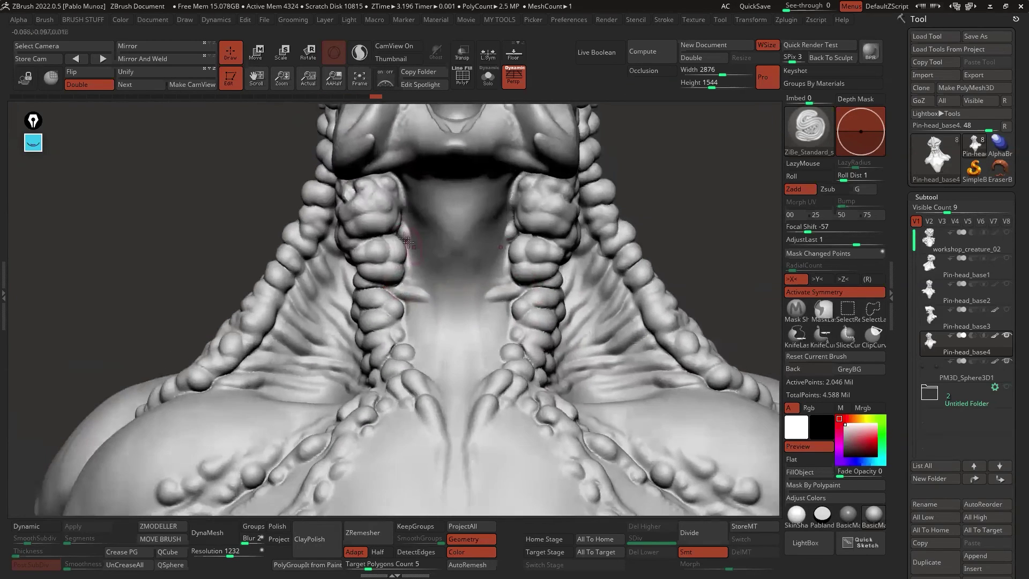
left_click_drag(403, 231, 427, 258)
left_click_drag(403, 204, 426, 231)
left_click_drag(398, 175, 433, 228)
right_click_drag(437, 231, 398, 231)
left_click_drag(523, 168, 467, 177)
mouse_move(465, 170)
left_mouse_down("shift")
mouse_move(475, 175)
mouse_move(473, 205)
mouse_move(455, 218)
left_mouse_up("shift")
Sculpt wrinkles across the base of the throat between the lower ends of the front tubes.
right_click_drag(482, 317, 514, 311)
mouse_move(506, 314)
left_mouse_down()
mouse_move(466, 319)
mouse_move(471, 281)
mouse_move(443, 326)
left_mouse_up()
right_click_drag(489, 341, 501, 361)
left_click_drag(498, 325, 475, 342)
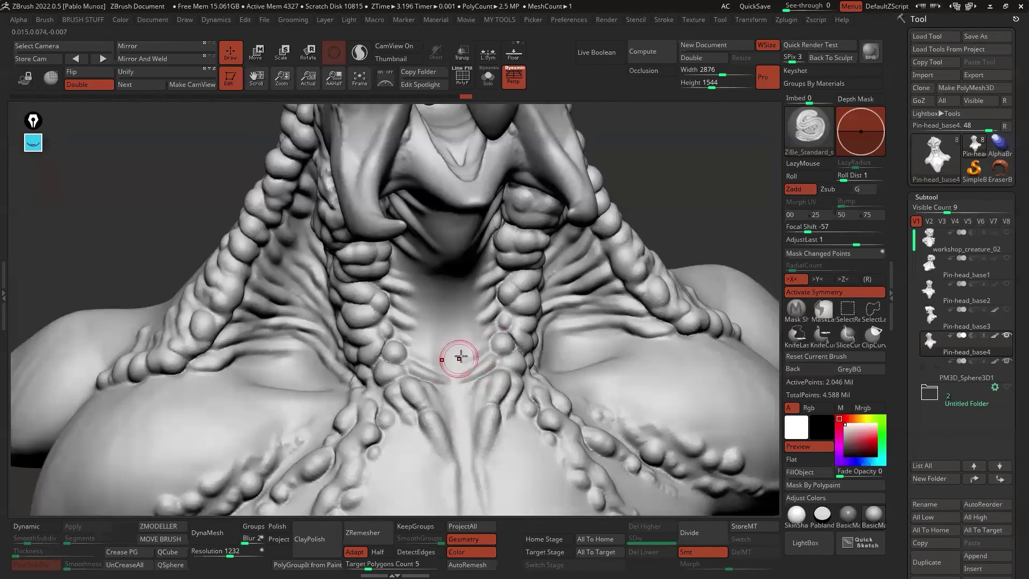
Refine and smooth the throat wrinkles along the centre of the neck.
mouse_move(472, 346)
right_mouse_down()
mouse_move(489, 316)
mouse_move(464, 373)
right_mouse_up()
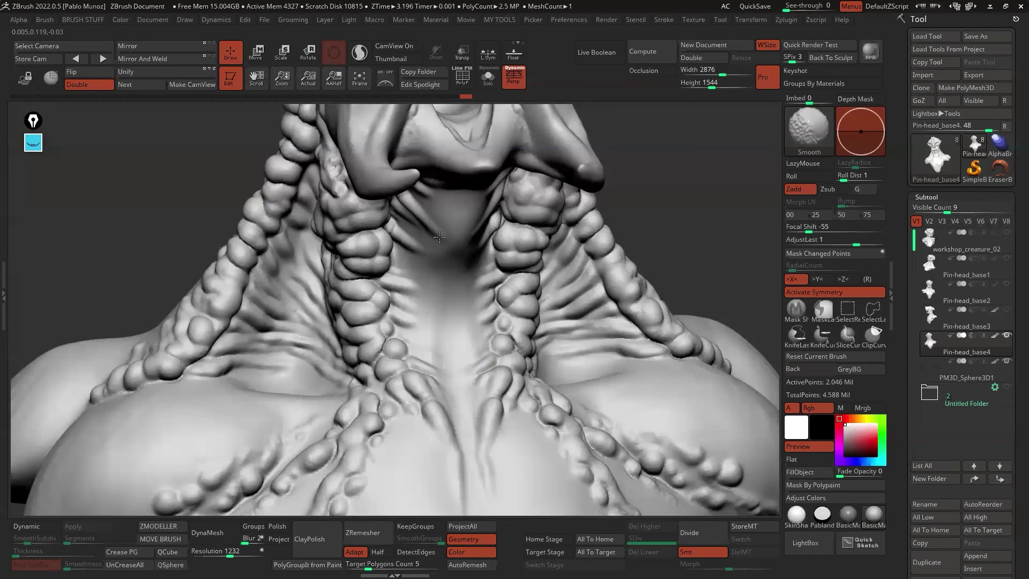
key("shift")
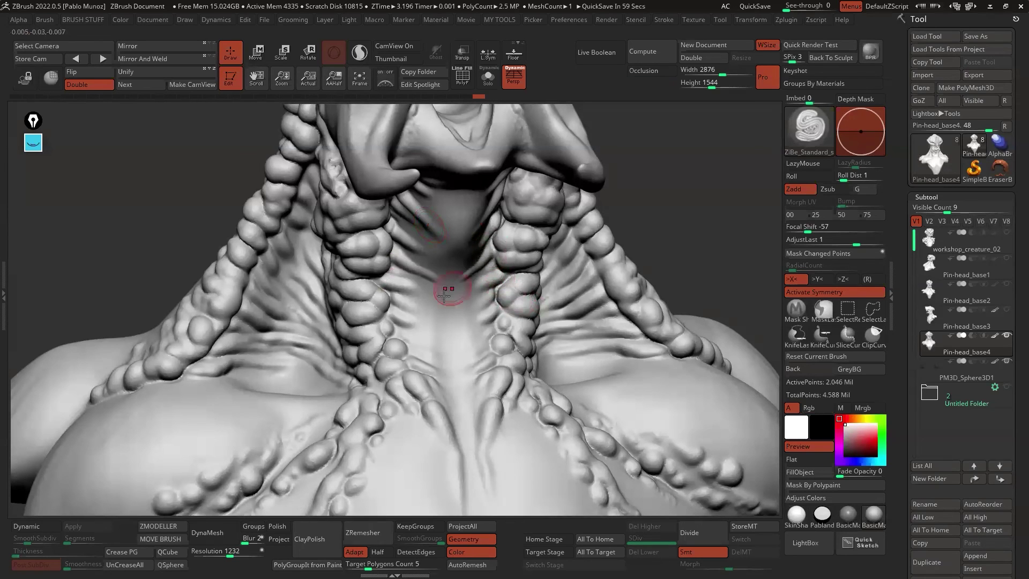
key("shift")
mouse_move(506, 325)
right_mouse_down("ctrl")
mouse_move(542, 333)
mouse_move(510, 339)
mouse_move(478, 256)
right_mouse_up("ctrl")
key("shift")
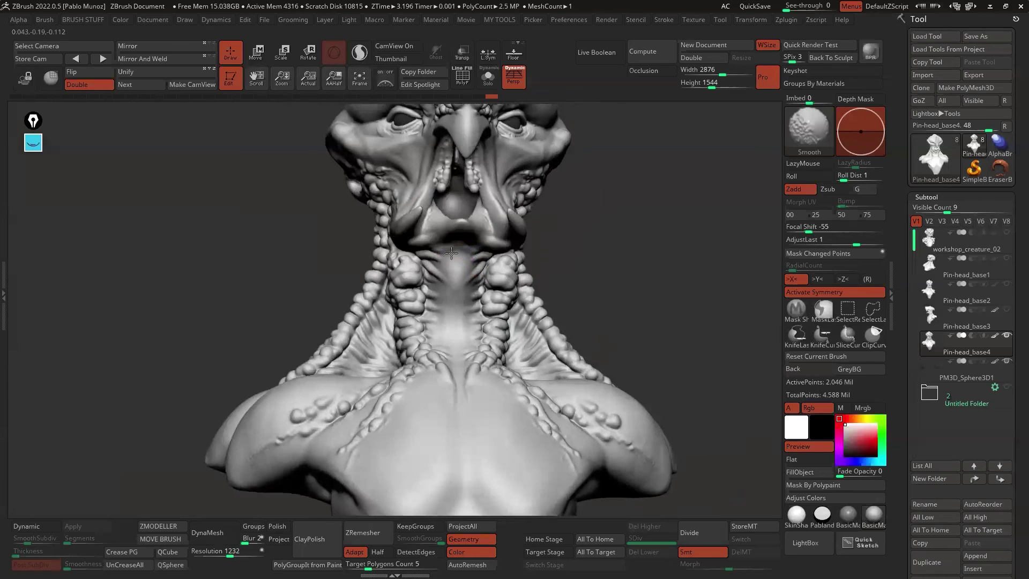
Sculpt and smooth creases along the underside of the rear shoulder lobe, beside the lower end of the bumps.
right_click_drag(509, 309, 550, 319)
key("shift")
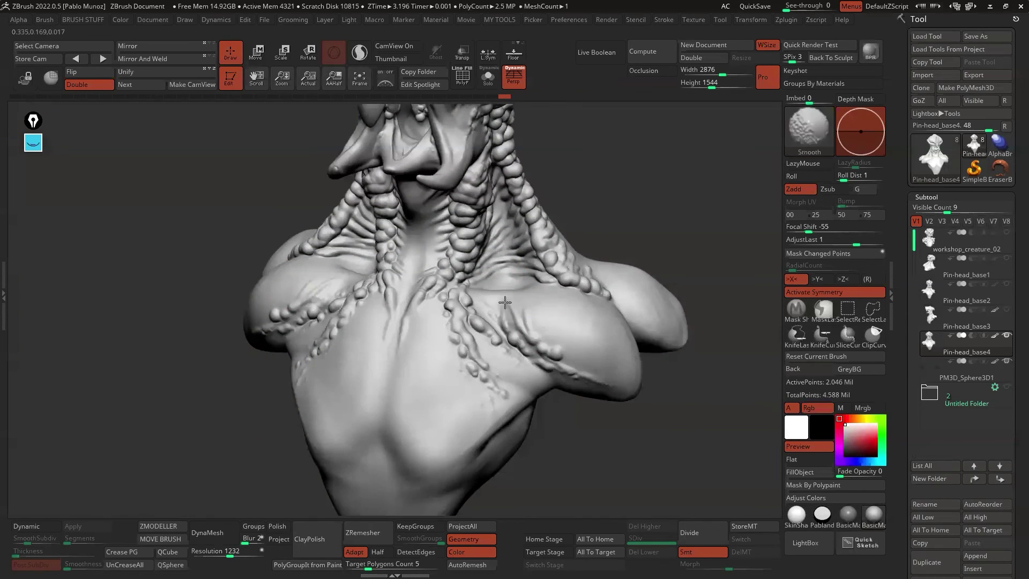
mouse_move(534, 318)
right_mouse_down()
mouse_move(436, 305)
mouse_move(507, 325)
mouse_move(440, 327)
mouse_move(448, 271)
mouse_move(457, 301)
mouse_move(415, 284)
right_mouse_up()
key("shift")
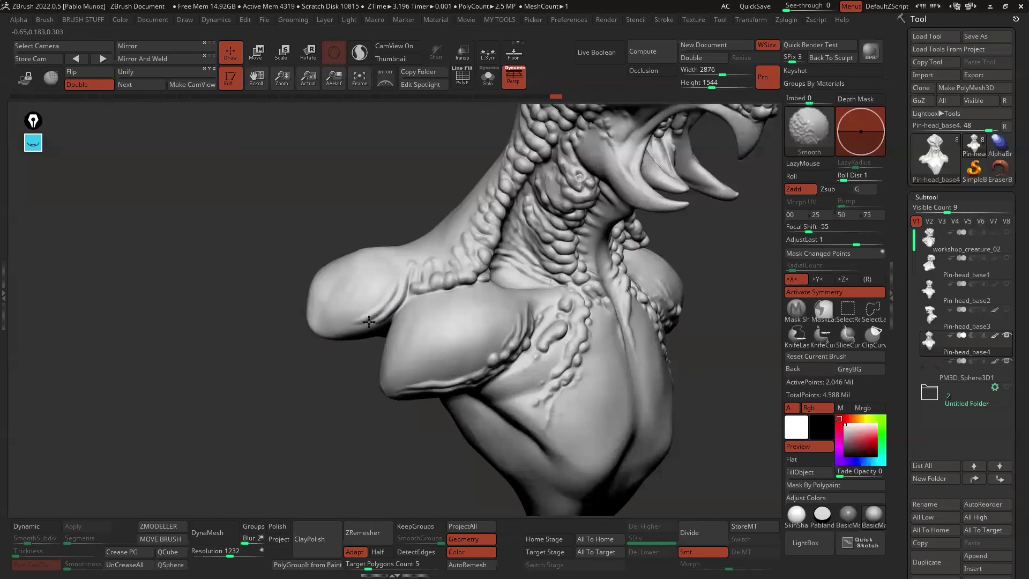
left_click_drag(382, 293, 396, 282, "shift")
left_click_drag(395, 281, 358, 318)
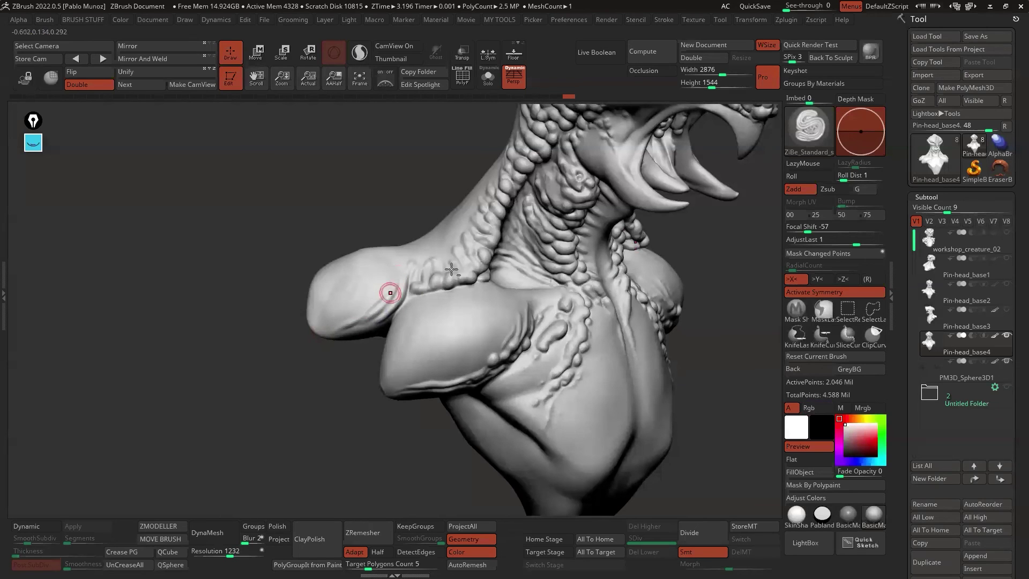
Sculpt skin wrinkles running back from the rear row of bumps onto the side of the neck above the shoulder.
mouse_move(455, 269)
right_mouse_down()
mouse_move(445, 322)
mouse_move(420, 292)
right_mouse_up()
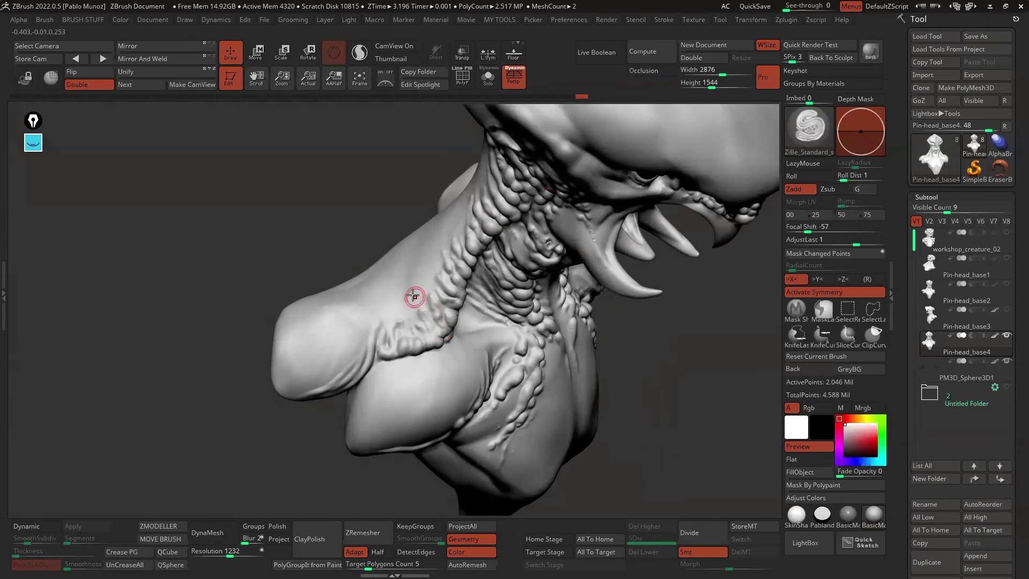
mouse_move(423, 273)
left_mouse_down()
mouse_move(420, 299)
mouse_move(406, 308)
left_mouse_up()
key("shift")
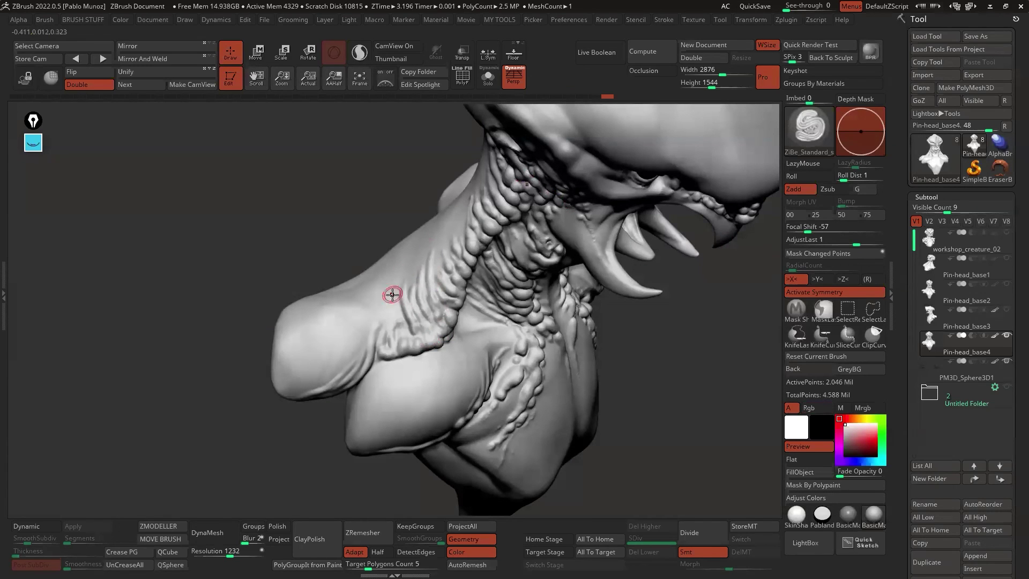
mouse_move(435, 255)
right_mouse_down()
mouse_move(440, 217)
mouse_move(453, 224)
right_mouse_up()
left_click_drag(461, 256, 459, 207, "shift")
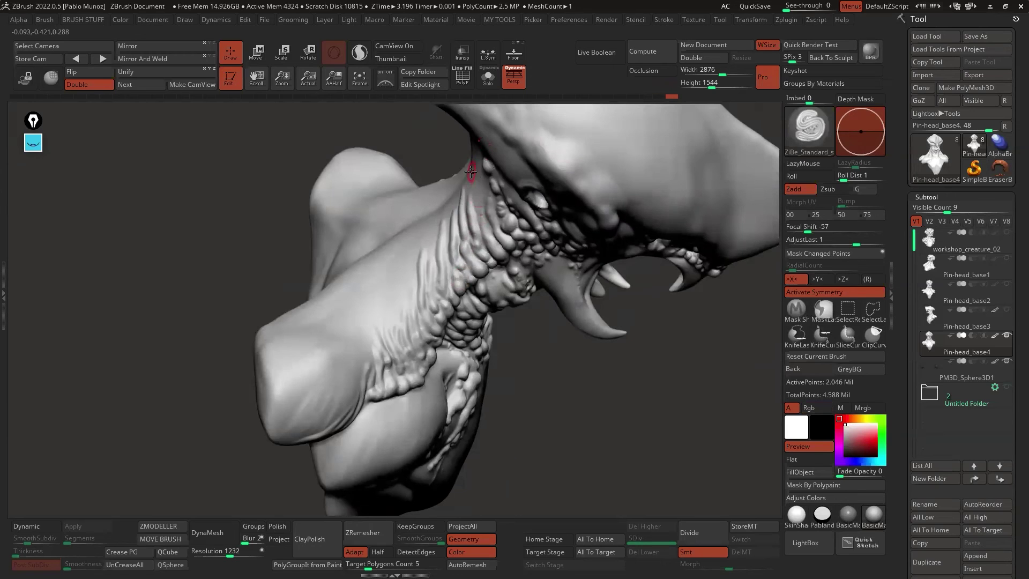
Extend the stretched skin folds up the back side of the neck towards the base of the skull.
right_click_drag(499, 210, 484, 213)
mouse_move(496, 173)
right_mouse_down()
mouse_move(466, 300)
mouse_move(434, 362)
mouse_move(477, 278)
right_mouse_up()
key("shift")
mouse_move(515, 225)
right_mouse_down()
mouse_move(498, 289)
mouse_move(609, 328)
right_mouse_up()
Set Smooth Stronger as the smoothing brush and skip its note until the next restart.
key("b")
left_click(713, 369)
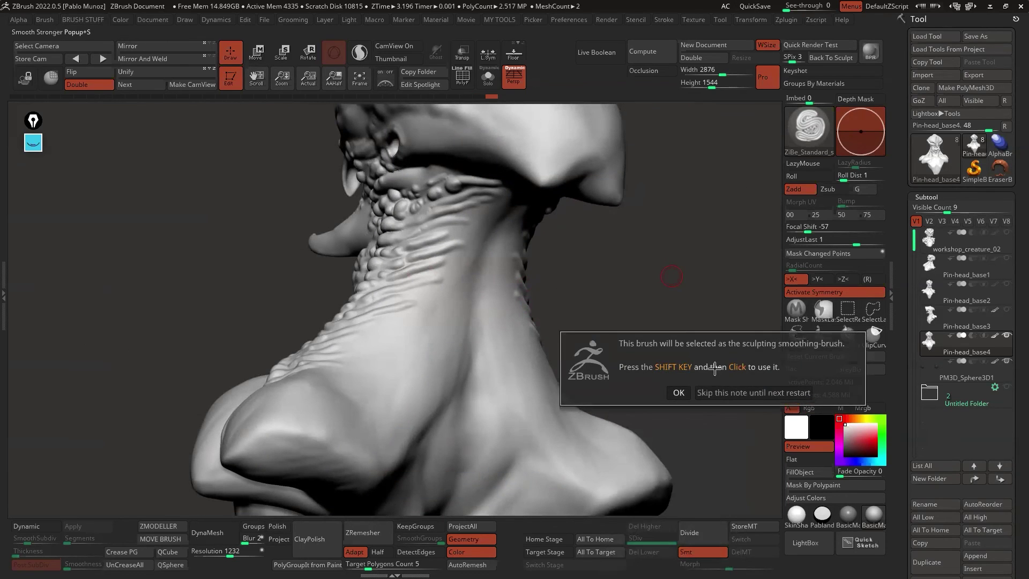
left_click(715, 393)
key("space")
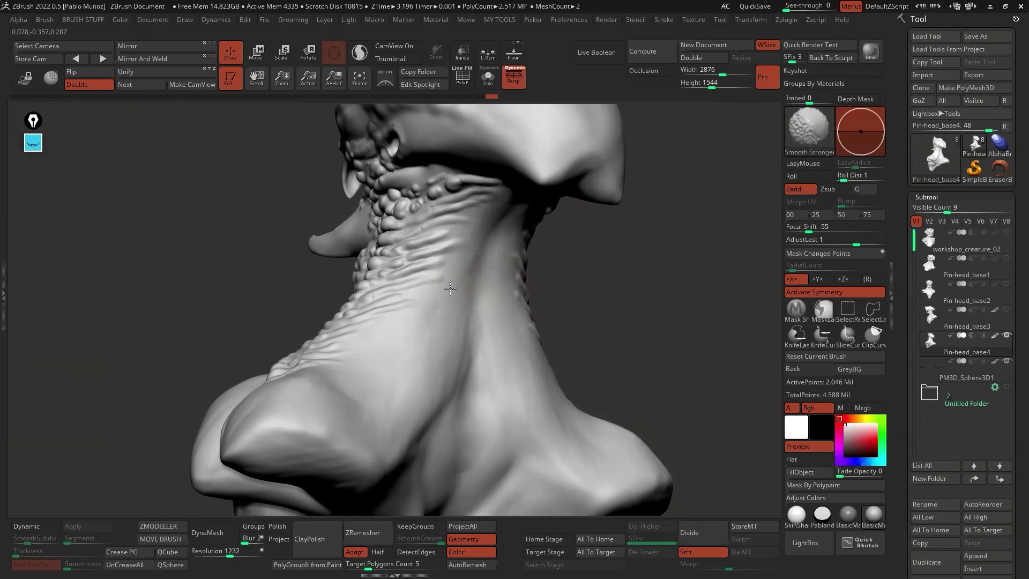
Sculpt long stretched folds from the skull base down across the back of the neck, smoothing where they fade out.
key("shift")
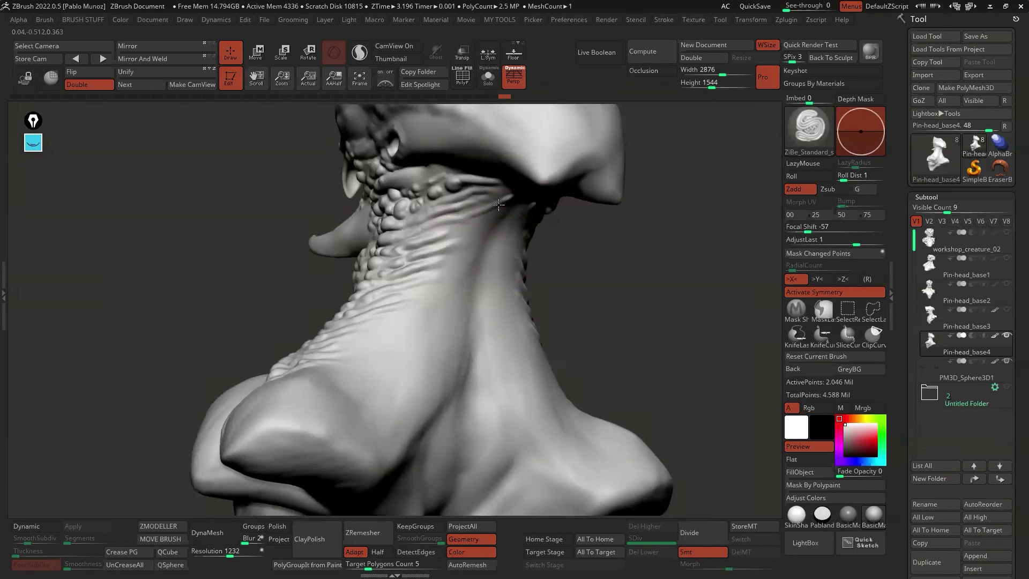
key("shift")
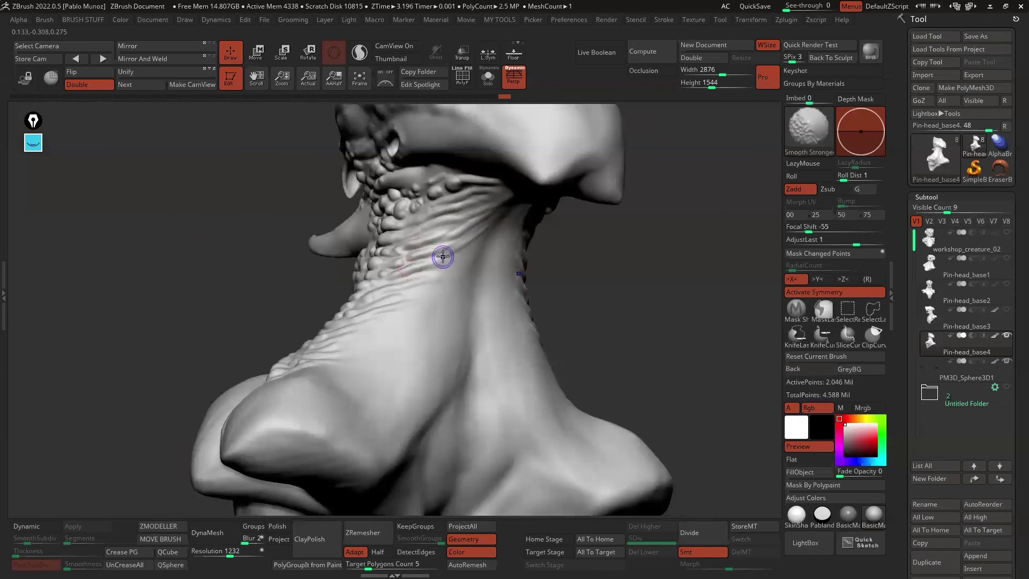
mouse_move(448, 270)
right_mouse_down()
mouse_move(423, 300)
mouse_move(471, 268)
right_mouse_up()
left_click_drag(512, 228, 380, 324)
left_click_drag(494, 271, 384, 341)
left_click_drag(384, 341, 493, 314)
key("shift")
Refine and smooth the fleshy folds around the temple and the side of the face.
mouse_move(476, 358)
right_mouse_down()
mouse_move(441, 217)
mouse_move(399, 217)
right_mouse_up()
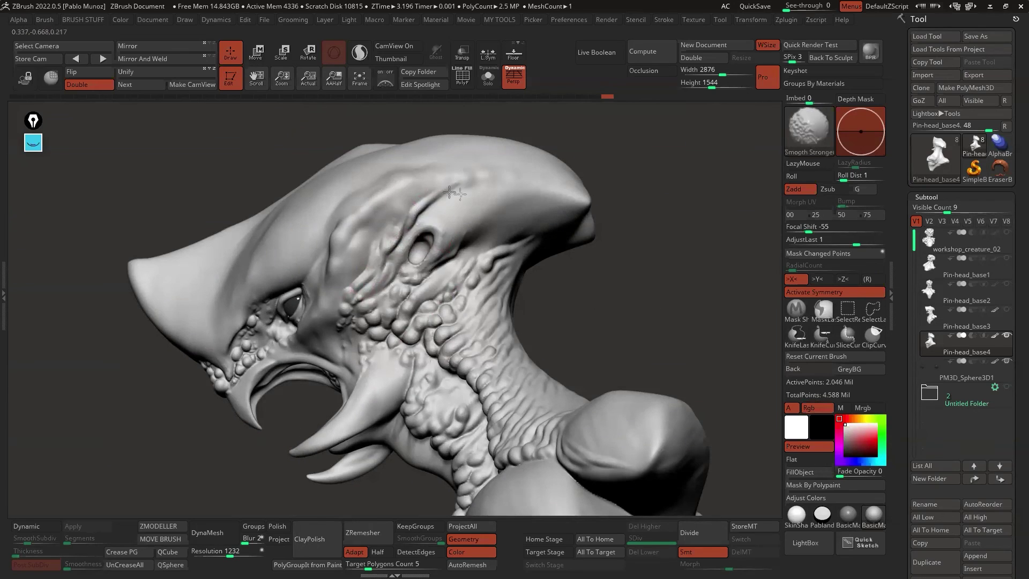
mouse_move(451, 240)
right_mouse_down()
mouse_move(400, 303)
mouse_move(404, 271)
mouse_move(450, 241)
mouse_move(418, 188)
right_mouse_up()
right_click_drag(484, 171, 426, 282)
right_click_drag(347, 283, 428, 211)
mouse_move(393, 310)
left_mouse_down("shift")
mouse_move(345, 292)
mouse_move(385, 315)
left_mouse_up("shift")
right_click_drag(448, 333, 443, 323)
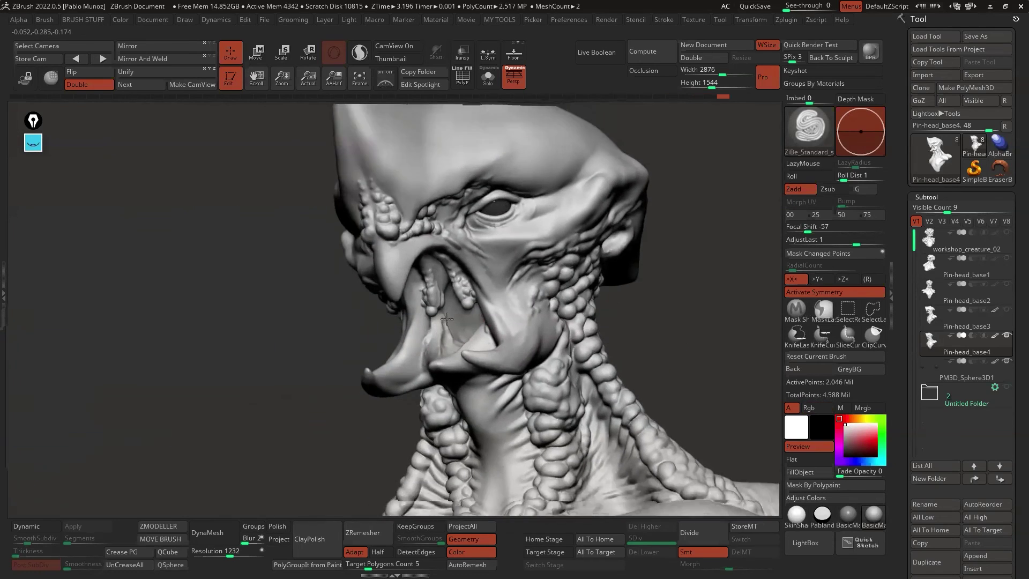
Smooth the skin behind the ear opening and along the temple ridge beneath the skull's overhang.
mouse_move(407, 353)
right_mouse_down("ctrl")
mouse_move(455, 308)
mouse_move(444, 324)
mouse_move(471, 222)
mouse_move(517, 257)
mouse_move(449, 194)
right_mouse_up("ctrl")
mouse_move(448, 290)
right_mouse_down()
mouse_move(450, 314)
mouse_move(477, 277)
right_mouse_up()
mouse_move(428, 244)
right_mouse_down()
mouse_move(425, 264)
mouse_move(425, 191)
mouse_move(336, 226)
mouse_move(300, 214)
right_mouse_up()
mouse_move(356, 179)
right_mouse_down()
mouse_move(524, 183)
mouse_move(429, 252)
right_mouse_up()
right_click(426, 253)
left_click_drag(574, 215, 638, 252, "shift")
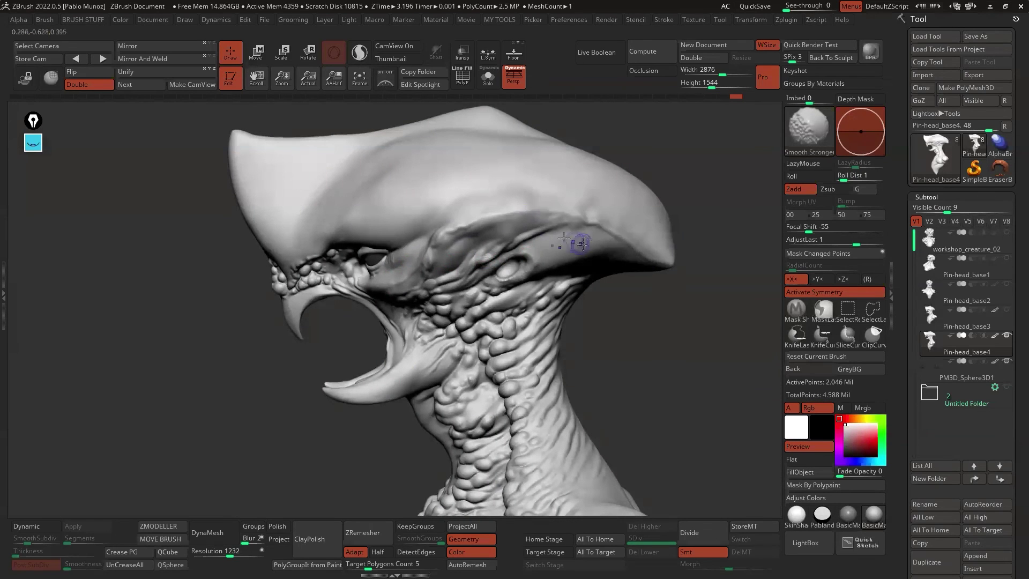
left_click_drag(513, 219, 461, 229, "shift")
Sculpt a thin skin edge where the brow and nose bridge meet the head crest, smoothing parts of it.
right_click_drag(638, 331, 667, 299)
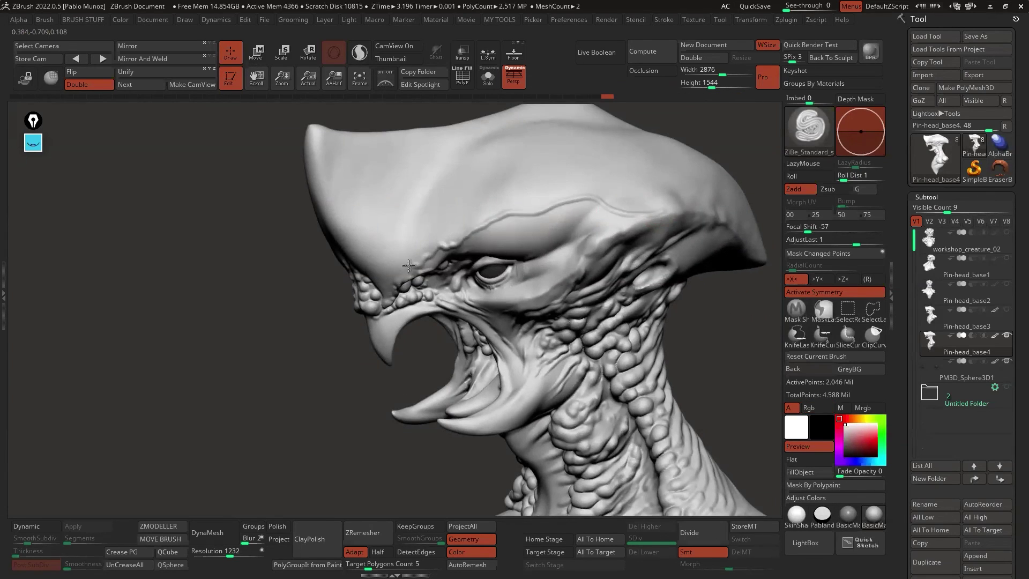
left_click_drag(398, 275, 339, 221)
right_click_drag(338, 221, 369, 214)
left_click_drag(339, 220, 345, 232, "shift")
left_click_drag(546, 196, 581, 209, "shift")
mouse_move(581, 209)
right_mouse_down()
mouse_move(509, 193)
mouse_move(489, 170)
mouse_move(531, 363)
mouse_move(519, 336)
mouse_move(574, 316)
right_mouse_up()
Sculpt and smooth the lower edge of the chest muscles, and add a stroke along the upper breastbone.
mouse_move(462, 337)
left_mouse_down()
mouse_move(492, 344)
mouse_move(510, 328)
left_mouse_up()
right_click_drag(510, 327, 503, 331)
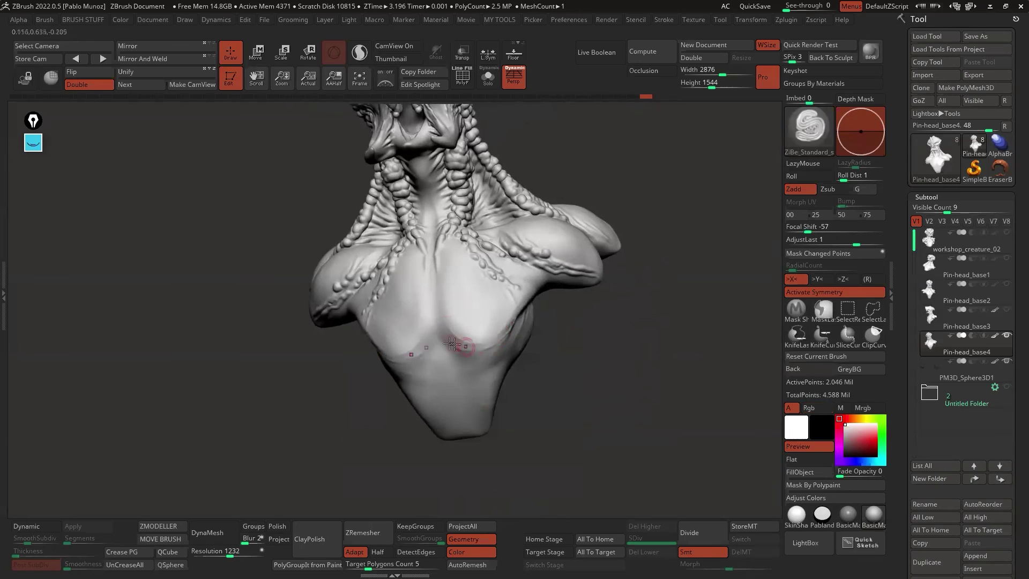
left_click_drag(454, 344, 408, 358, "shift")
left_click_drag(432, 349, 403, 360, "shift")
right_click_drag(508, 322, 536, 316)
mouse_move(453, 228)
left_mouse_down()
mouse_move(443, 284)
mouse_move(447, 258)
left_mouse_up()
Duplicate the Pin-head_base4 subtool, make the copy active and view the bust from the front.
right_click_drag(482, 271, 595, 368)
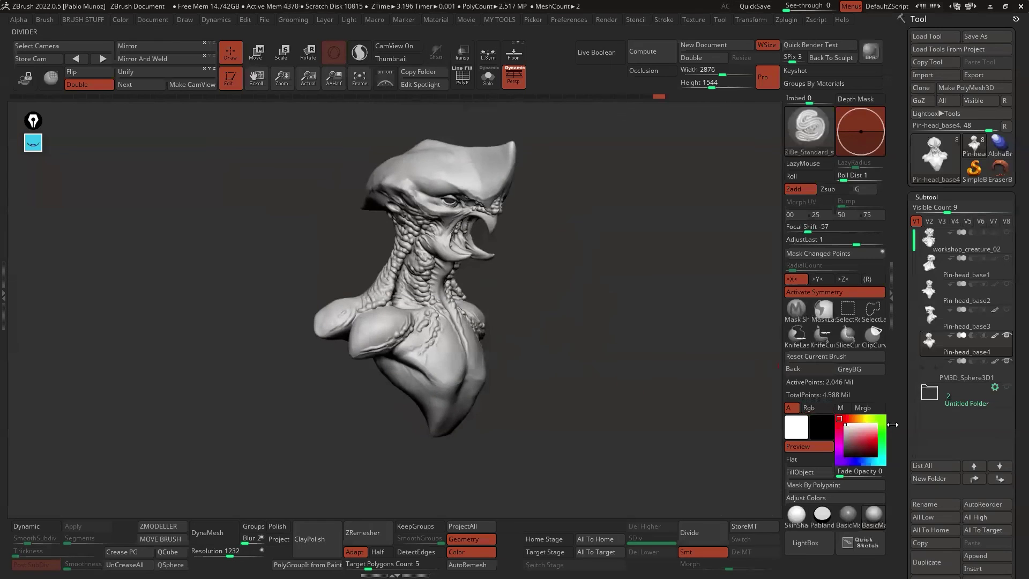
scroll(930, 484, "down", 2)
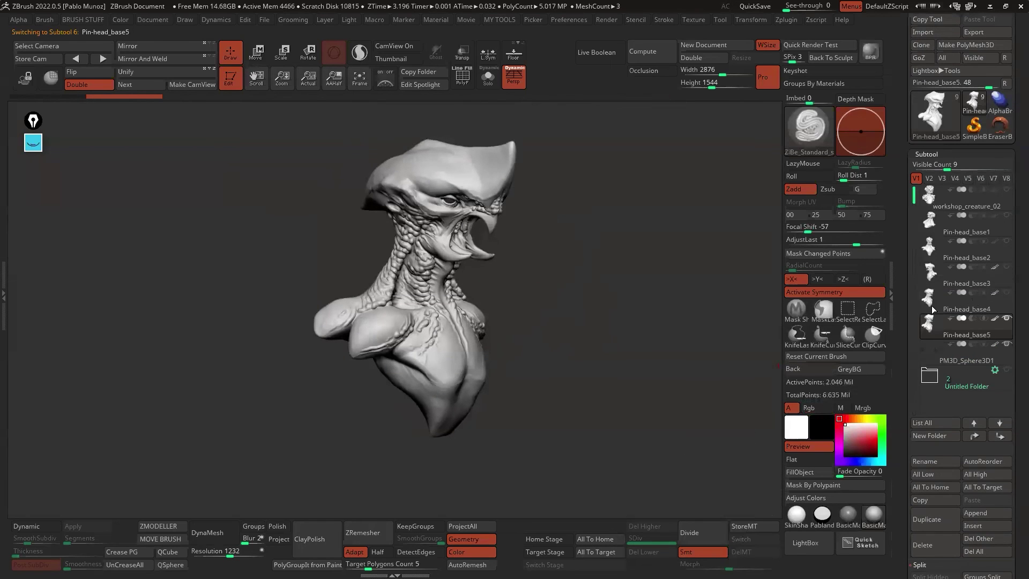
right_click_drag(616, 338, 587, 294, "shift")
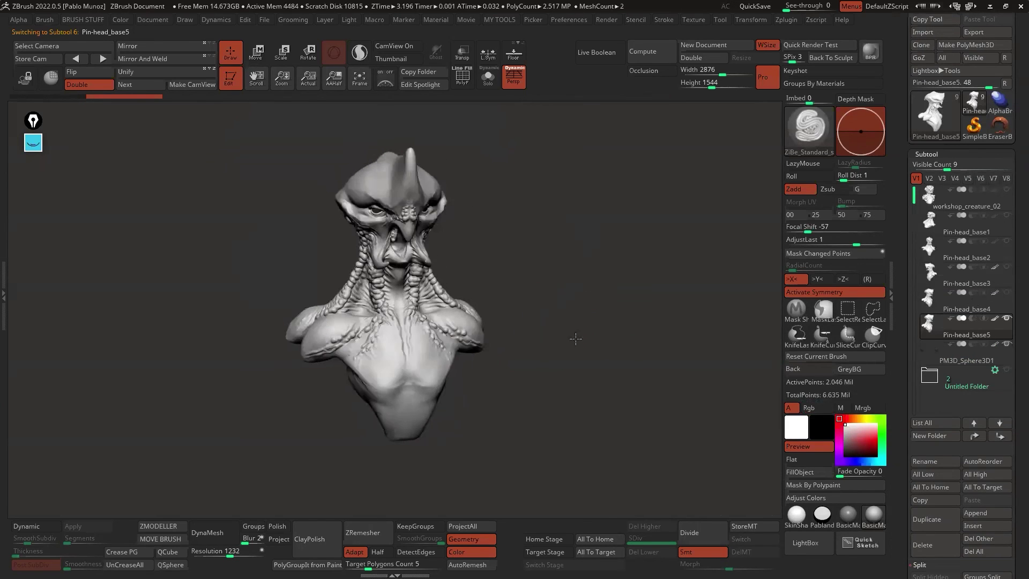